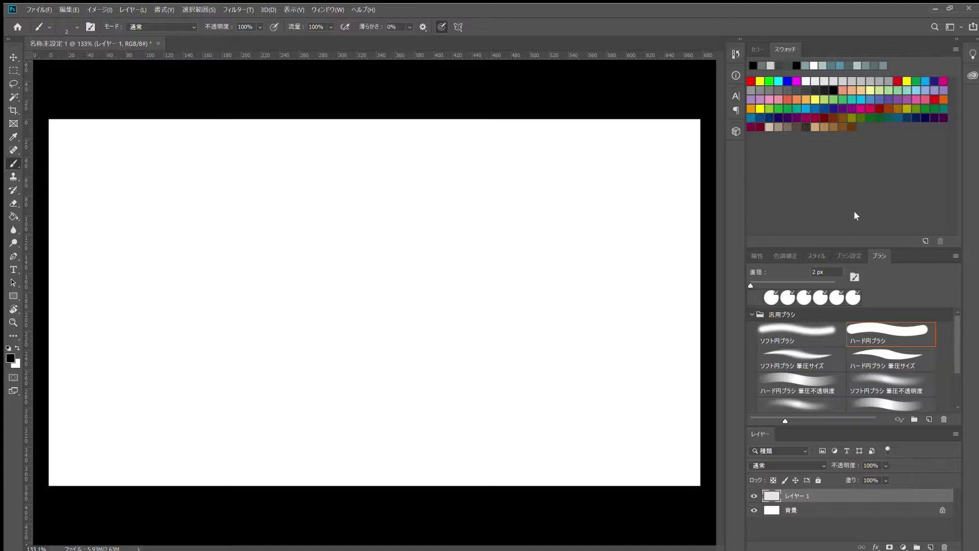
# Sketch the lower face curve and the angular headphone with its round ear cup.
pyautogui.moveTo(395, 211)
pyautogui.mouseDown()
pyautogui.moveTo(415, 185)
pyautogui.moveTo(325, 289)
pyautogui.mouseUp()
pyautogui.hotkey('ctrl', 'z')
pyautogui.hotkey('ctrl', 'z')
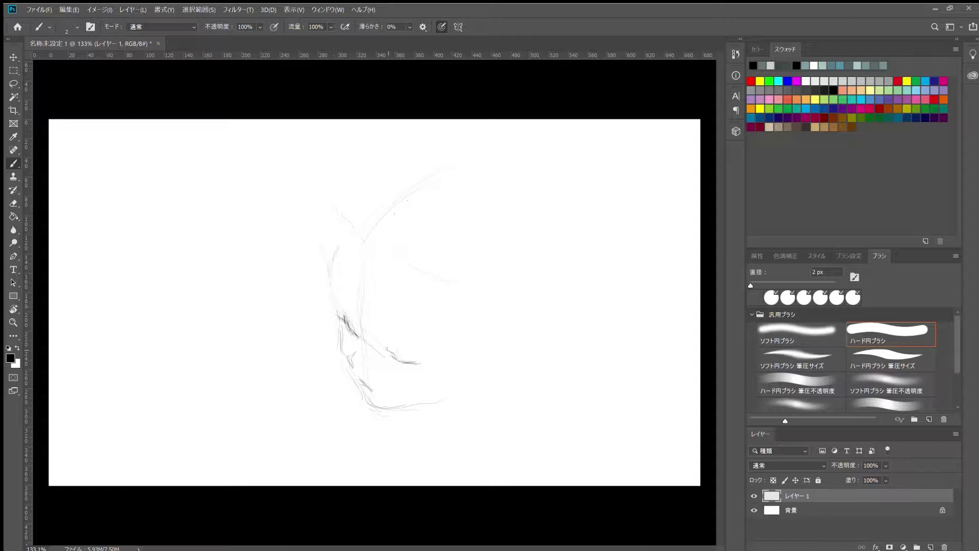
pyautogui.press('e')
pyautogui.moveTo(375, 408); pyautogui.dragTo(438, 392)
pyautogui.press('b')
pyautogui.press('e')
pyautogui.press('b')
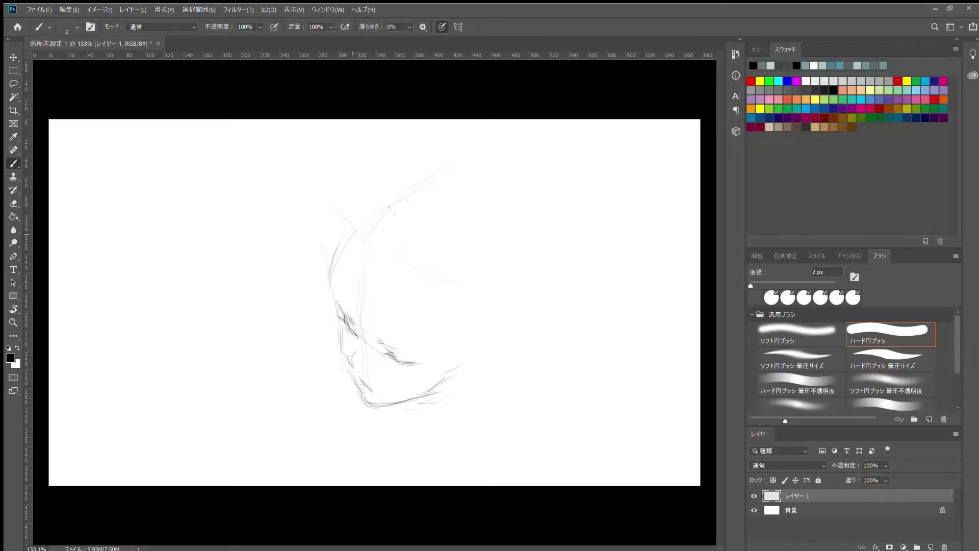
pyautogui.moveTo(437, 375)
pyautogui.mouseDown()
pyautogui.moveTo(463, 333)
pyautogui.moveTo(438, 390)
pyautogui.mouseUp()
pyautogui.moveTo(436, 398); pyautogui.dragTo(485, 400)
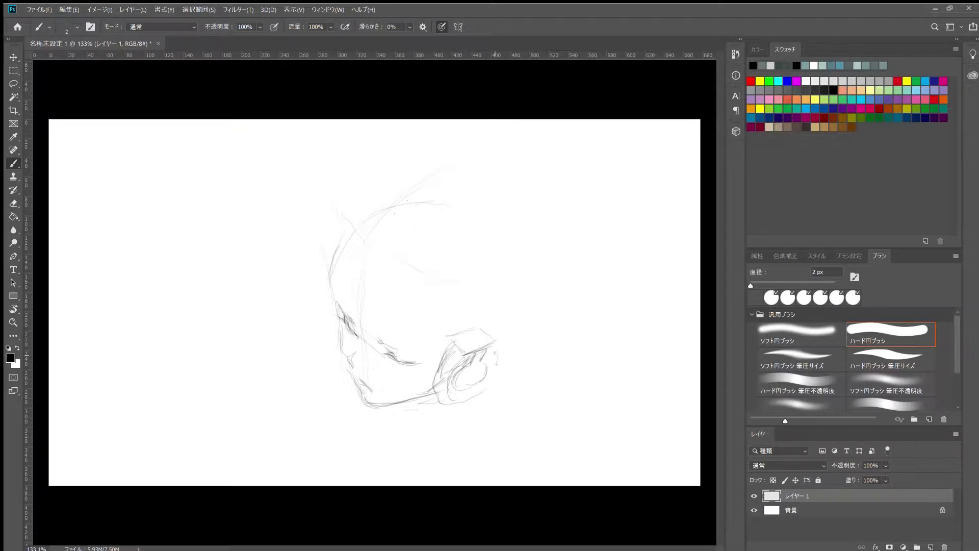
pyautogui.moveTo(496, 352); pyautogui.dragTo(472, 393)
pyautogui.moveTo(458, 327); pyautogui.dragTo(465, 352)
pyautogui.moveTo(464, 337); pyautogui.dragTo(499, 327)
# Trace the back of the skull and reshape the outline across the top of the head.
pyautogui.moveTo(473, 293)
pyautogui.mouseDown()
pyautogui.moveTo(392, 197)
pyautogui.moveTo(441, 232)
pyautogui.mouseUp()
pyautogui.moveTo(466, 288); pyautogui.dragTo(477, 301)
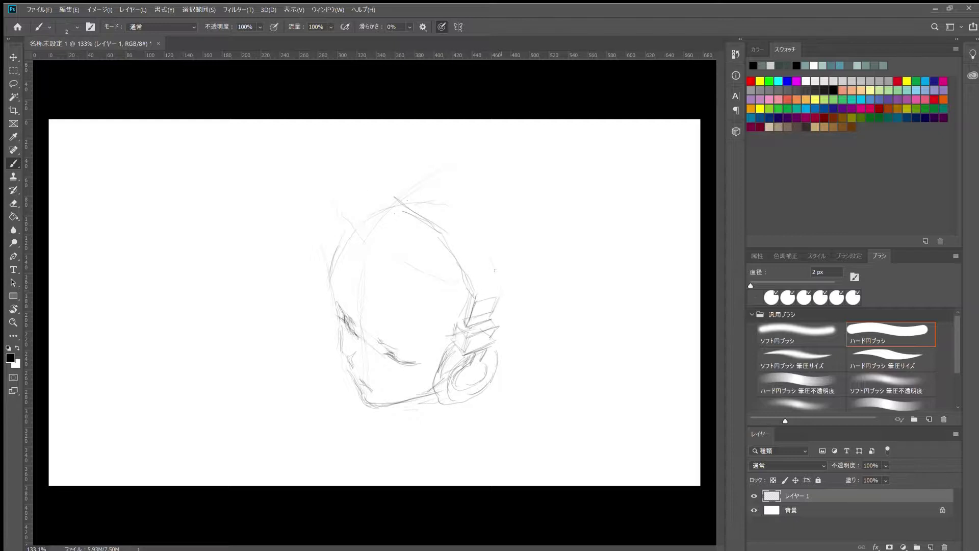
pyautogui.moveTo(472, 223); pyautogui.dragTo(426, 196)
pyautogui.moveTo(350, 219)
pyautogui.mouseDown()
pyautogui.moveTo(423, 201)
pyautogui.moveTo(462, 232)
pyautogui.mouseUp()
pyautogui.moveTo(395, 197); pyautogui.dragTo(482, 227)
pyautogui.moveTo(446, 234); pyautogui.dragTo(472, 275)
pyautogui.moveTo(383, 209); pyautogui.dragTo(433, 228)
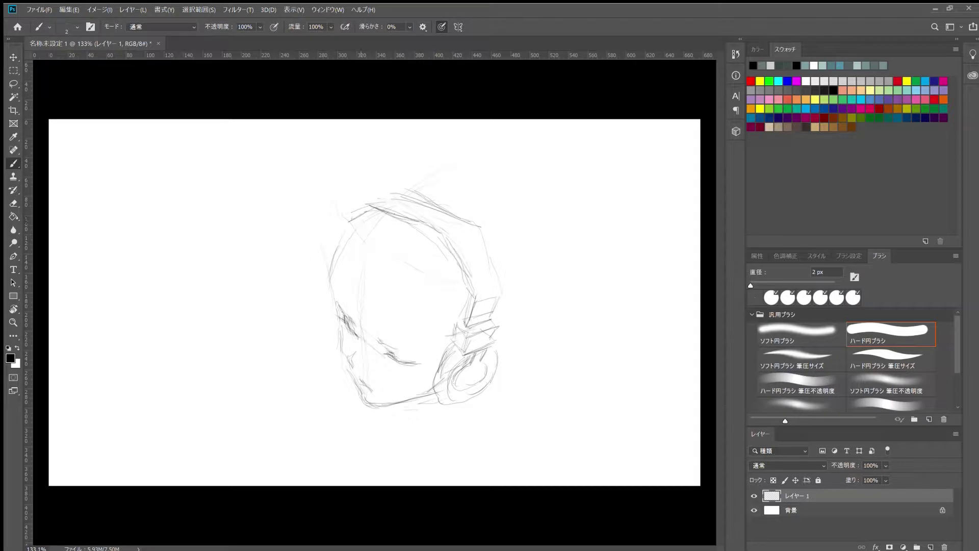
# Lasso the head sketch and enlarge it to about 119%.
pyautogui.press('l')
pyautogui.moveTo(230, 194); pyautogui.dragTo(275, 245)
pyautogui.hotkey('ctrl', 'g')
pyautogui.hotkey('ctrl', 't')
pyautogui.moveTo(486, 127); pyautogui.dragTo(503, 103)
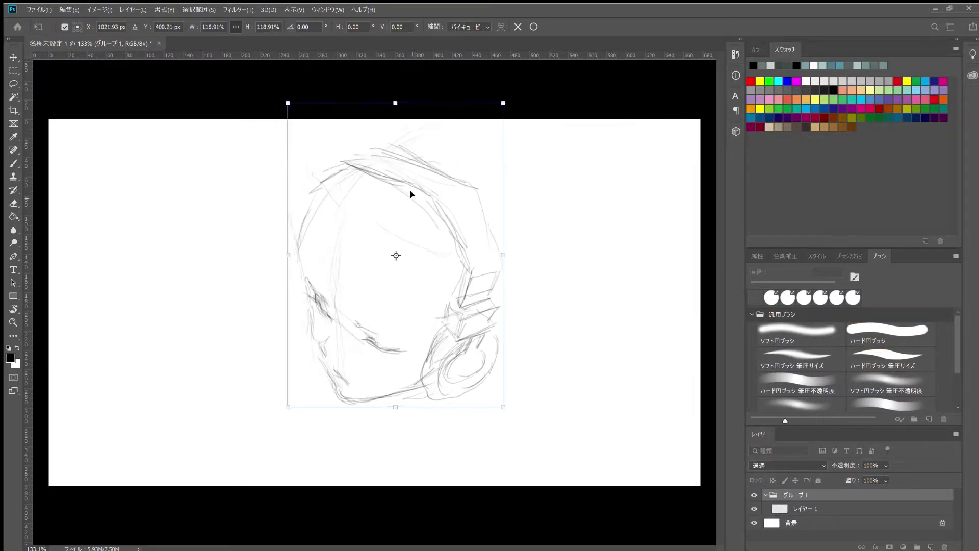
pyautogui.press('Return')
pyautogui.press('b')
pyautogui.hotkey('ctrl', 'z')
pyautogui.hotkey('ctrl', 'z')
# Shift the head sketch left, deselect it, and reinforce the top-left head contour.
pyautogui.hotkey('ctrl', 't')
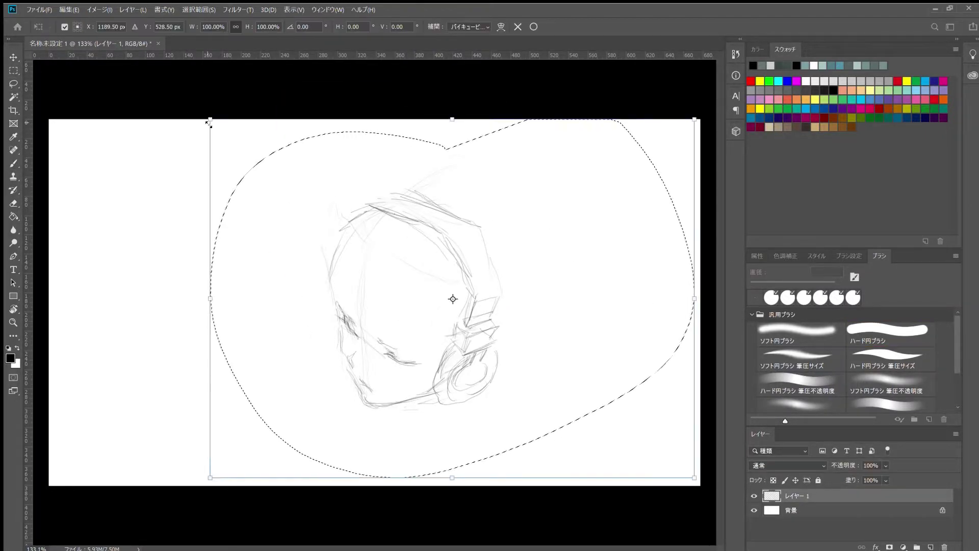
pyautogui.moveTo(453, 297); pyautogui.dragTo(431, 278)
pyautogui.press('Return')
pyautogui.hotkey('ctrl', 'd')
pyautogui.moveTo(288, 206)
pyautogui.mouseDown()
pyautogui.moveTo(335, 171)
pyautogui.moveTo(403, 204)
pyautogui.mouseUp()
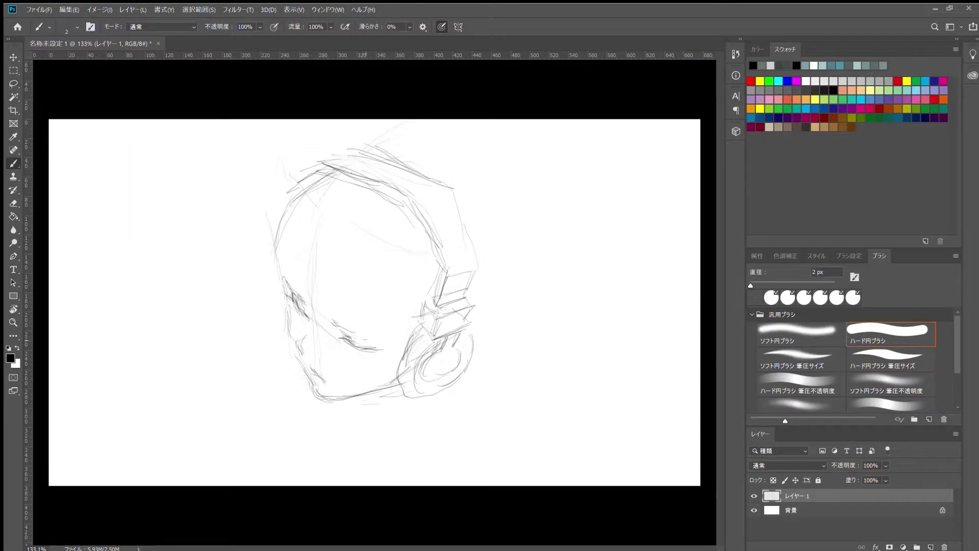
# Sketch face lines, the long left face edge, and hair strands sweeping left.
pyautogui.moveTo(327, 293); pyautogui.dragTo(324, 322)
pyautogui.moveTo(368, 265); pyautogui.dragTo(329, 318)
pyautogui.moveTo(308, 218); pyautogui.dragTo(288, 327)
pyautogui.moveTo(360, 407); pyautogui.dragTo(394, 332)
pyautogui.moveTo(331, 177)
pyautogui.mouseDown()
pyautogui.moveTo(278, 227)
pyautogui.moveTo(280, 275)
pyautogui.moveTo(233, 288)
pyautogui.mouseUp()
pyautogui.moveTo(291, 273); pyautogui.dragTo(236, 281)
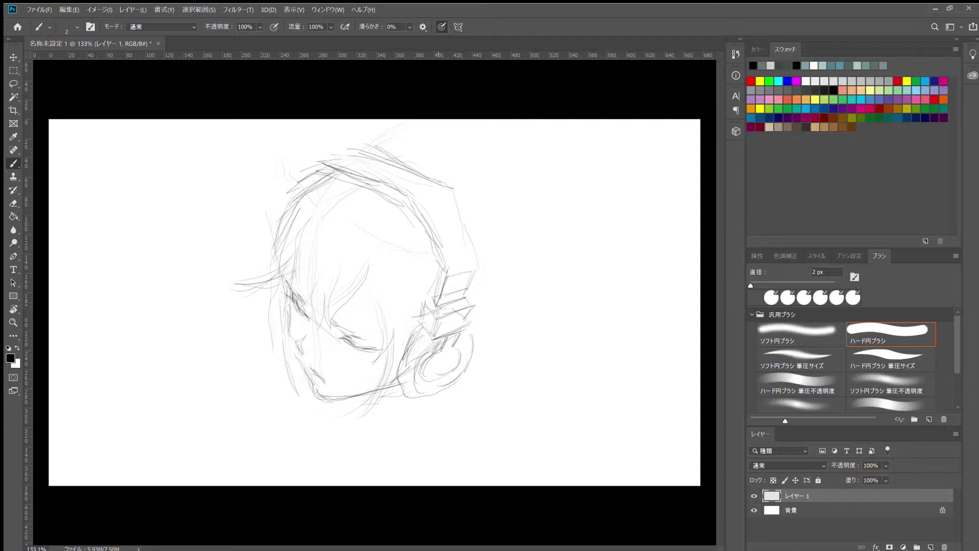
# Outline the headphone's left side and lower edge, chin lines, and left collar strokes.
pyautogui.moveTo(429, 278); pyautogui.dragTo(408, 331)
pyautogui.moveTo(432, 386); pyautogui.dragTo(391, 411)
pyautogui.moveTo(362, 398); pyautogui.dragTo(443, 484)
pyautogui.moveTo(498, 446); pyautogui.dragTo(458, 484)
pyautogui.moveTo(273, 356); pyautogui.dragTo(240, 378)
pyautogui.moveTo(241, 377); pyautogui.dragTo(284, 385)
pyautogui.moveTo(250, 366); pyautogui.dragTo(253, 390)
pyautogui.moveTo(288, 388); pyautogui.dragTo(308, 395)
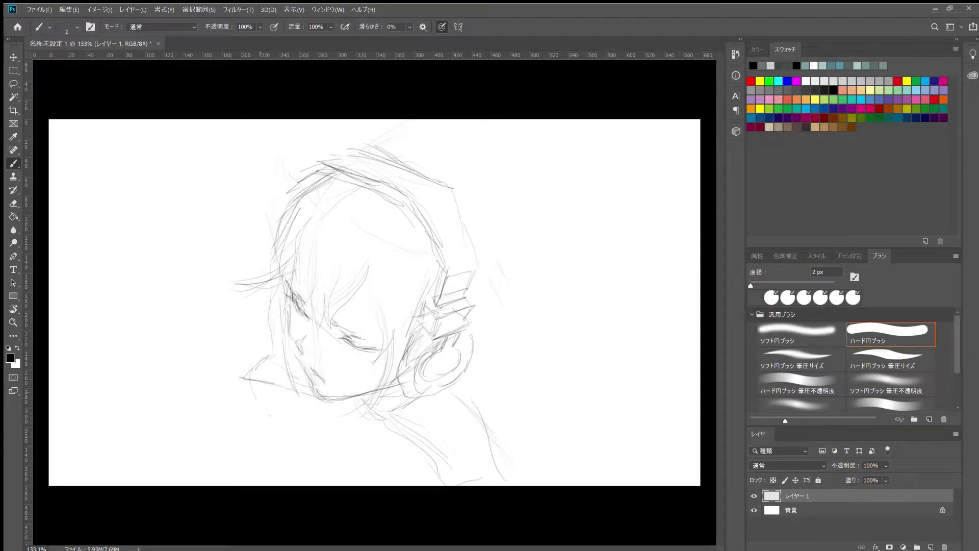
# Draw the outer hood contour on the right plus neck and collar lines below the chin.
pyautogui.moveTo(388, 434); pyautogui.dragTo(490, 382)
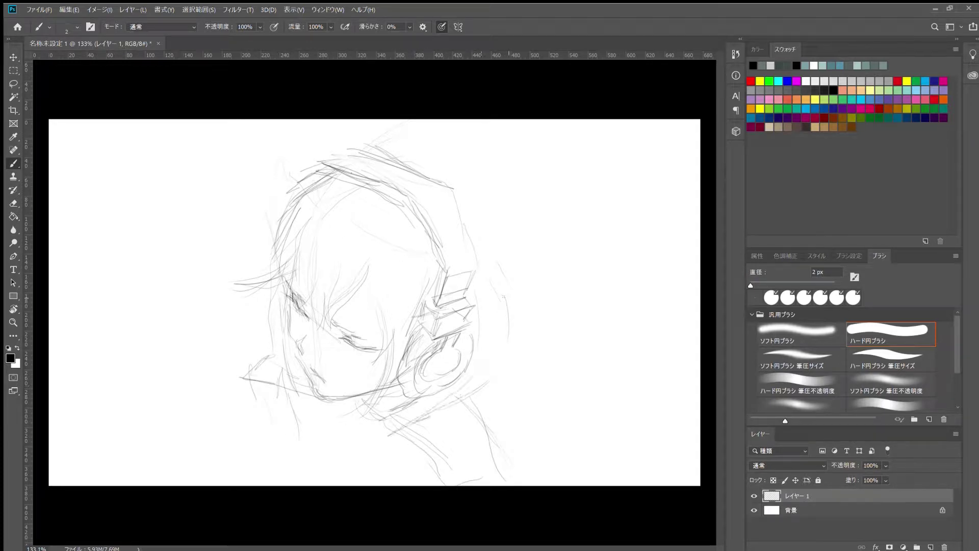
pyautogui.moveTo(439, 182)
pyautogui.mouseDown()
pyautogui.moveTo(507, 306)
pyautogui.moveTo(405, 423)
pyautogui.mouseUp()
pyautogui.moveTo(465, 397); pyautogui.dragTo(390, 428)
pyautogui.moveTo(378, 434); pyautogui.dragTo(376, 454)
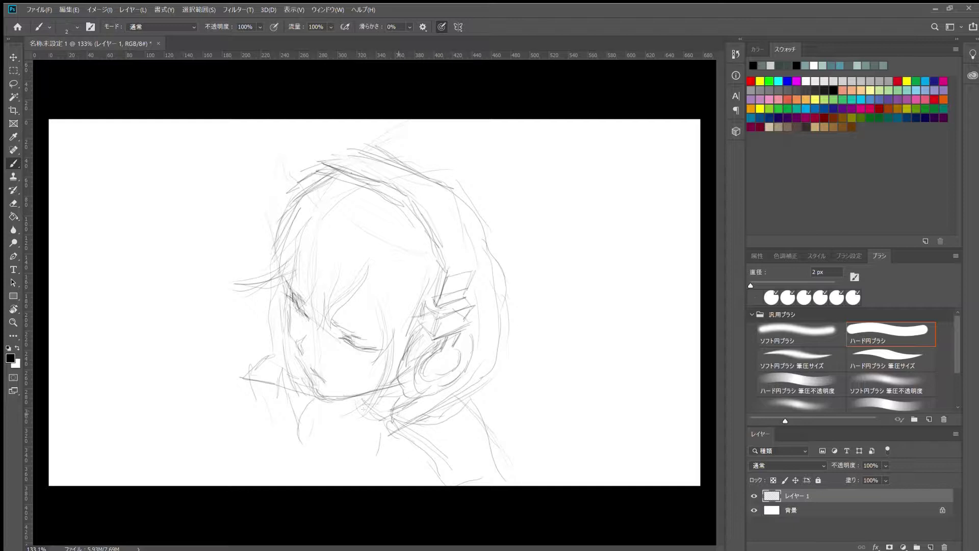
pyautogui.moveTo(334, 406); pyautogui.dragTo(329, 448)
pyautogui.moveTo(334, 451)
pyautogui.mouseDown()
pyautogui.moveTo(357, 457)
pyautogui.moveTo(347, 448)
pyautogui.mouseUp()
pyautogui.moveTo(360, 451); pyautogui.dragTo(361, 477)
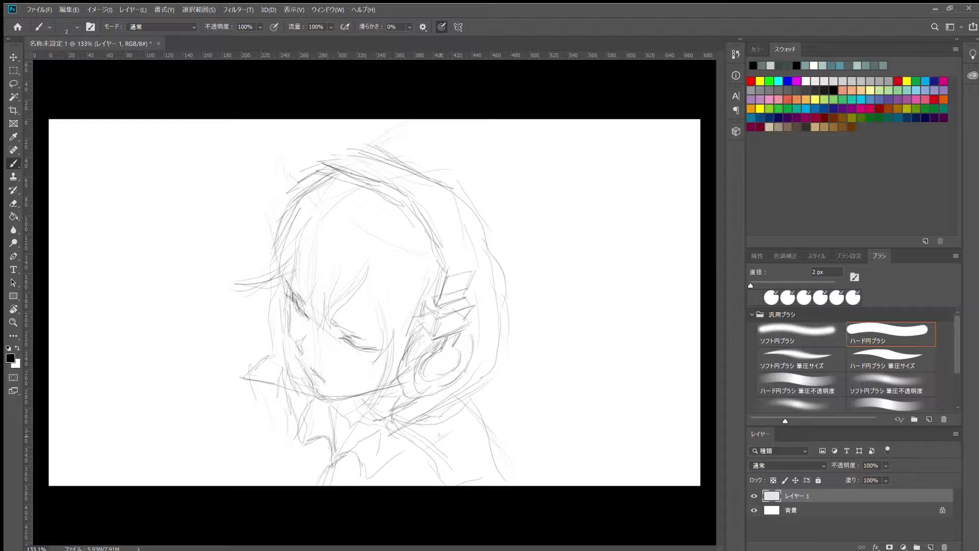
pyautogui.moveTo(384, 428); pyautogui.dragTo(348, 445)
# Build up the shoulders and the left and right collar.
pyautogui.moveTo(393, 420)
pyautogui.mouseDown()
pyautogui.moveTo(464, 442)
pyautogui.moveTo(431, 461)
pyautogui.mouseUp()
pyautogui.moveTo(357, 453); pyautogui.dragTo(331, 474)
pyautogui.moveTo(334, 434); pyautogui.dragTo(296, 453)
pyautogui.moveTo(411, 450); pyautogui.dragTo(416, 483)
pyautogui.moveTo(486, 448); pyautogui.dragTo(499, 483)
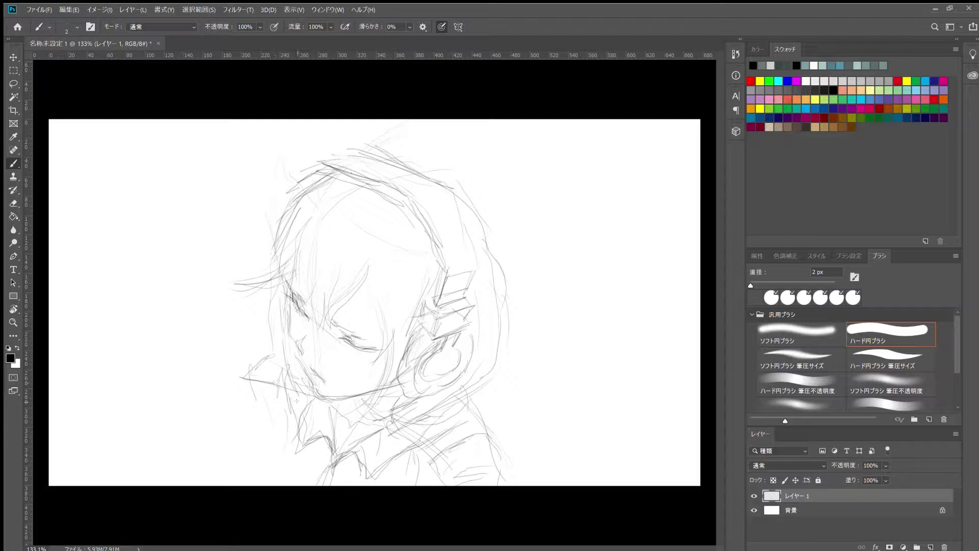
pyautogui.moveTo(306, 376); pyautogui.dragTo(308, 399)
pyautogui.moveTo(274, 361); pyautogui.dragTo(249, 390)
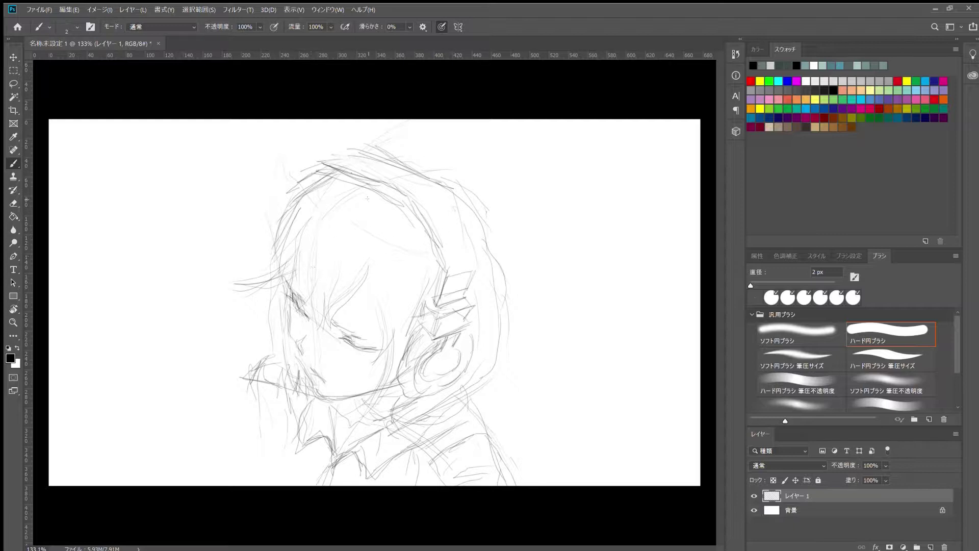
# Draw the visor band from eye to headphone and long antenna lines behind the head.
pyautogui.moveTo(367, 198); pyautogui.dragTo(321, 242)
pyautogui.moveTo(311, 241)
pyautogui.mouseDown()
pyautogui.moveTo(315, 286)
pyautogui.moveTo(418, 323)
pyautogui.mouseUp()
pyautogui.moveTo(384, 323)
pyautogui.mouseDown()
pyautogui.moveTo(427, 311)
pyautogui.moveTo(389, 322)
pyautogui.mouseUp()
pyautogui.moveTo(484, 233); pyautogui.dragTo(496, 350)
pyautogui.moveTo(457, 203); pyautogui.dragTo(555, 188)
pyautogui.moveTo(445, 186); pyautogui.dragTo(569, 168)
pyautogui.moveTo(465, 197); pyautogui.dragTo(553, 179)
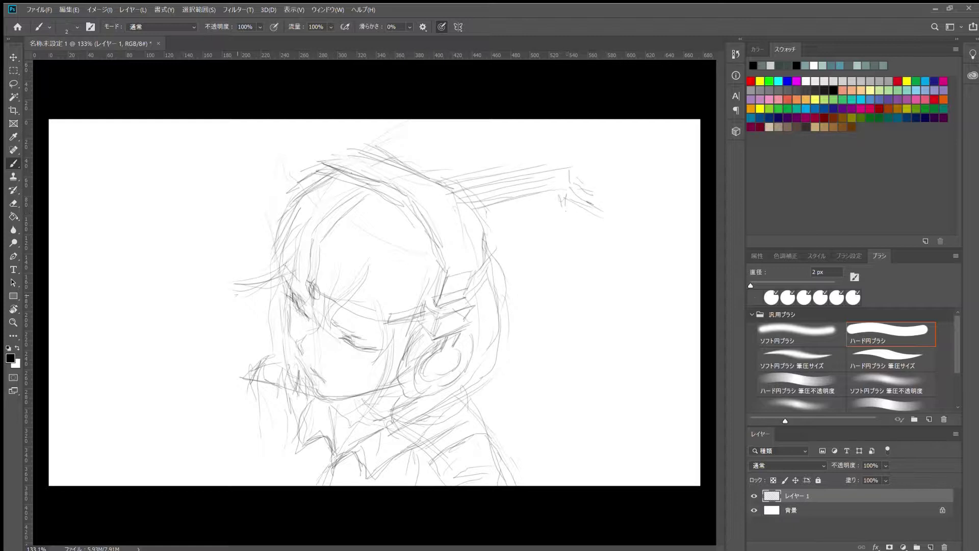
# Detail the nose, mouth, cheek line, chin and neck.
pyautogui.moveTo(316, 390); pyautogui.dragTo(334, 395)
pyautogui.moveTo(295, 352); pyautogui.dragTo(324, 393)
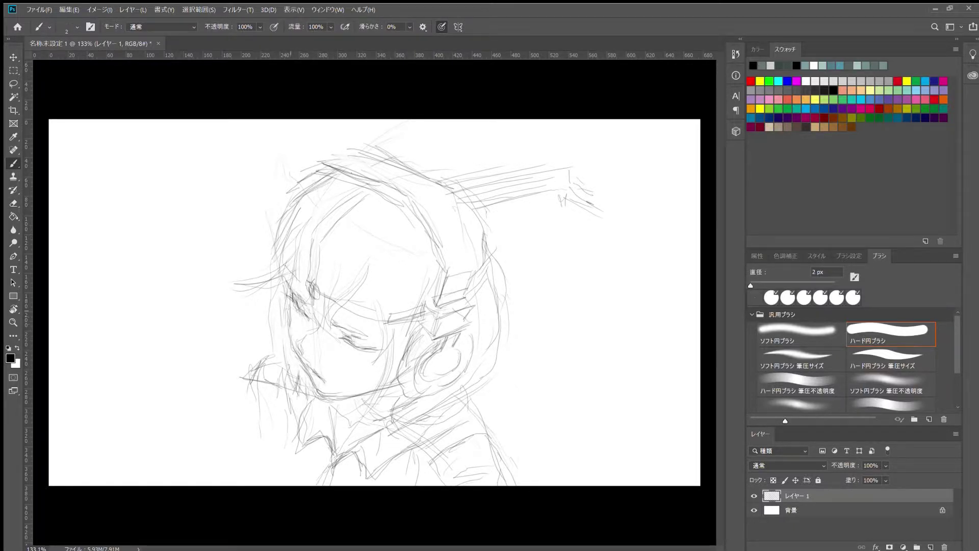
pyautogui.moveTo(288, 308); pyautogui.dragTo(291, 349)
pyautogui.moveTo(335, 396); pyautogui.dragTo(359, 393)
pyautogui.moveTo(375, 388); pyautogui.dragTo(390, 383)
pyautogui.moveTo(384, 429); pyautogui.dragTo(347, 420)
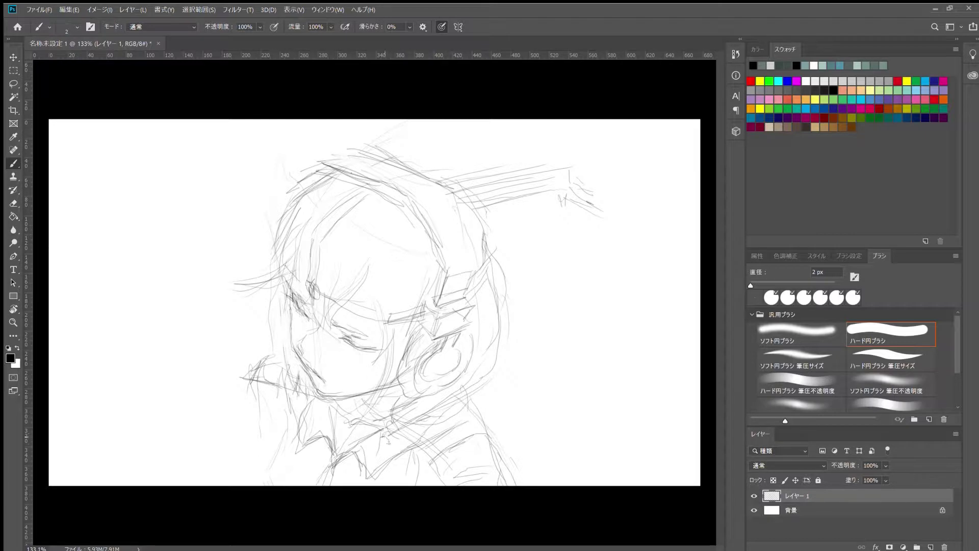
# Add faint strokes around the collar, chin and head top, plus a mark by the eye.
pyautogui.moveTo(388, 443)
pyautogui.mouseDown()
pyautogui.moveTo(380, 431)
pyautogui.moveTo(412, 465)
pyautogui.moveTo(402, 482)
pyautogui.mouseUp()
pyautogui.moveTo(379, 429); pyautogui.dragTo(352, 438)
pyautogui.moveTo(320, 408)
pyautogui.mouseDown()
pyautogui.moveTo(299, 405)
pyautogui.moveTo(331, 449)
pyautogui.moveTo(280, 439)
pyautogui.mouseUp()
pyautogui.moveTo(321, 427); pyautogui.dragTo(306, 483)
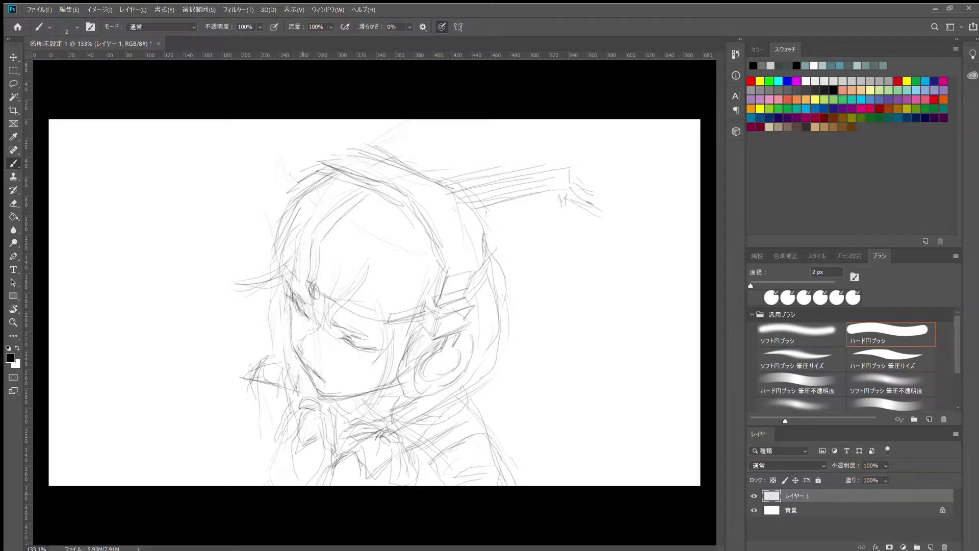
pyautogui.moveTo(371, 442); pyautogui.dragTo(357, 483)
pyautogui.moveTo(316, 424); pyautogui.dragTo(322, 483)
pyautogui.moveTo(332, 173); pyautogui.dragTo(283, 228)
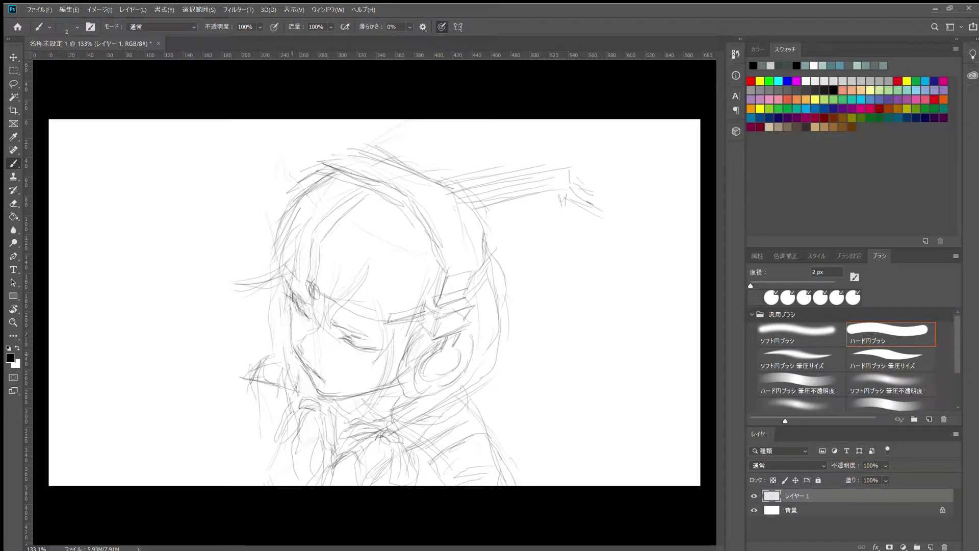
pyautogui.moveTo(309, 318); pyautogui.dragTo(305, 319)
# Sketch the left hair and bangs with faint strokes toward the head top.
pyautogui.moveTo(310, 245); pyautogui.dragTo(304, 273)
pyautogui.moveTo(376, 260); pyautogui.dragTo(370, 275)
pyautogui.moveTo(283, 265); pyautogui.dragTo(256, 281)
pyautogui.moveTo(301, 224); pyautogui.dragTo(242, 285)
pyautogui.moveTo(316, 189); pyautogui.dragTo(273, 250)
pyautogui.moveTo(451, 160); pyautogui.dragTo(400, 175)
# Draw the antenna stalk and head-top details, and darken lines by the left eye and face.
pyautogui.moveTo(474, 232); pyautogui.dragTo(464, 275)
pyautogui.scroll(-3, 423, 297)
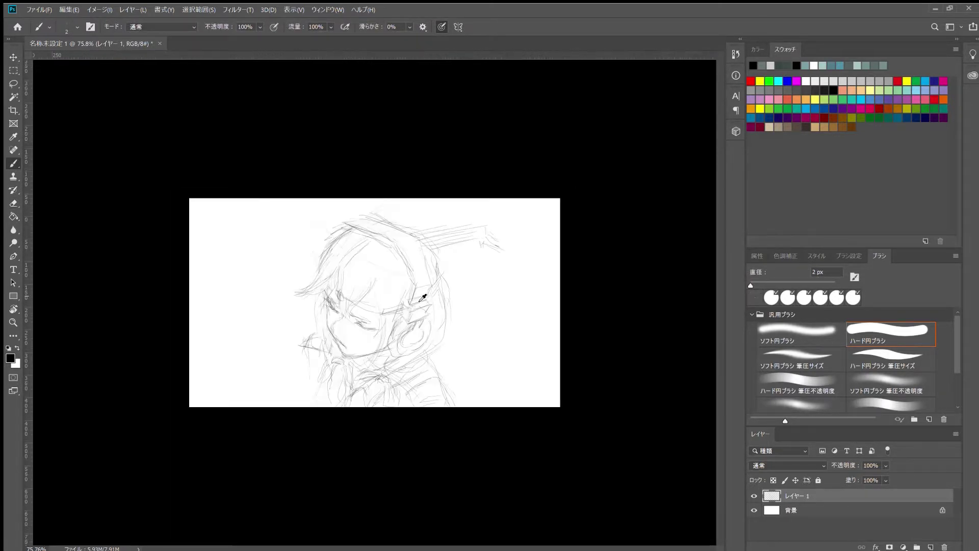
pyautogui.scroll(2, 375, 303)
pyautogui.moveTo(387, 184)
pyautogui.mouseDown()
pyautogui.moveTo(375, 194)
pyautogui.moveTo(398, 152)
pyautogui.mouseUp()
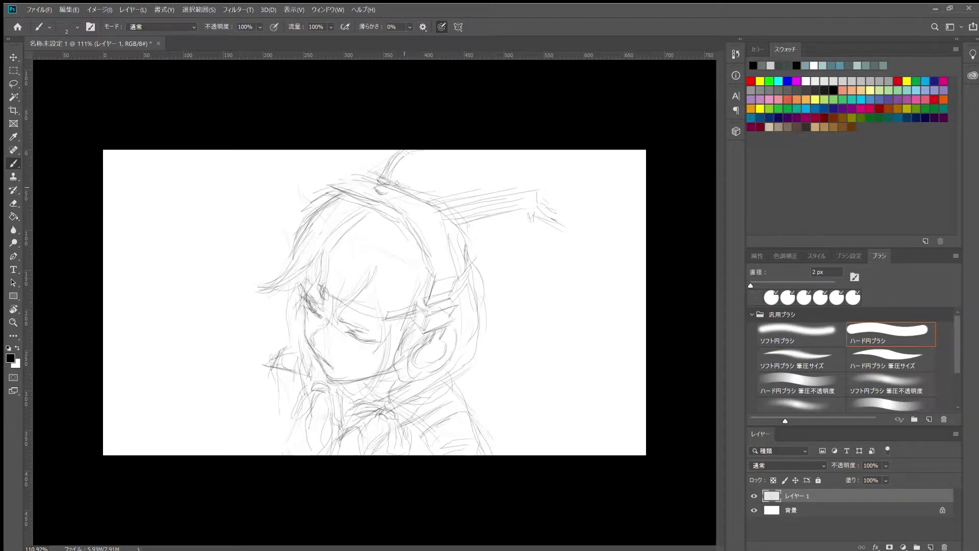
pyautogui.moveTo(405, 197); pyautogui.dragTo(425, 152)
pyautogui.moveTo(401, 204); pyautogui.dragTo(380, 215)
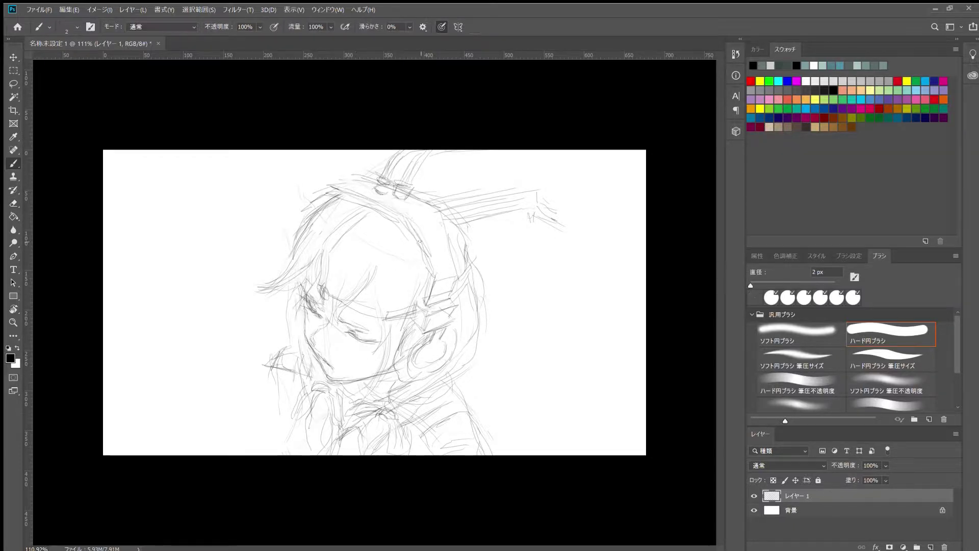
pyautogui.moveTo(435, 245); pyautogui.dragTo(423, 276)
pyautogui.moveTo(441, 209); pyautogui.dragTo(410, 219)
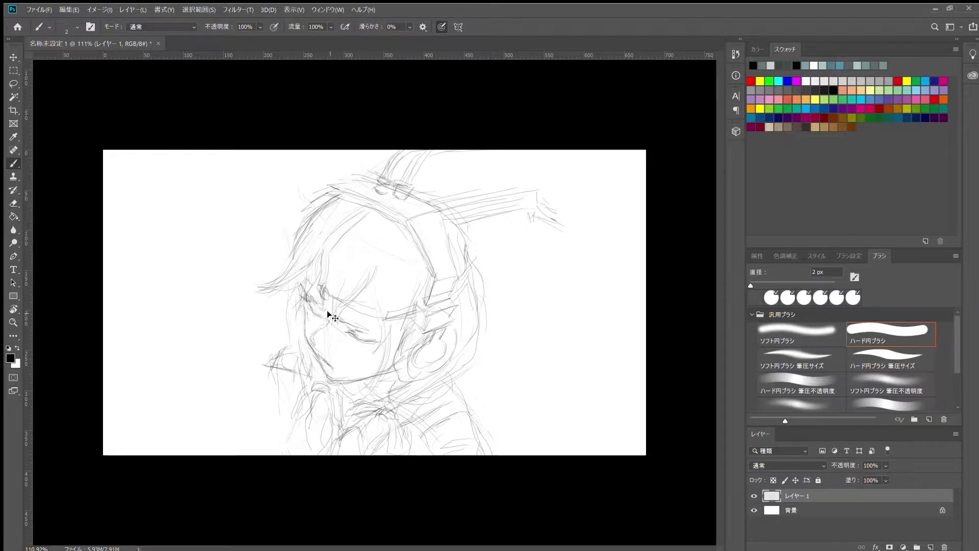
pyautogui.moveTo(308, 304); pyautogui.dragTo(318, 317)
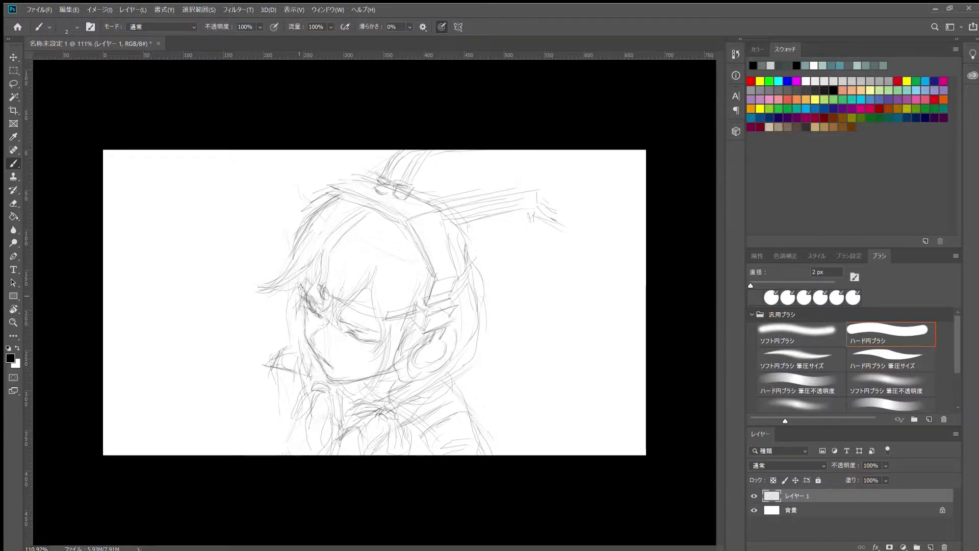
pyautogui.moveTo(296, 284); pyautogui.dragTo(287, 341)
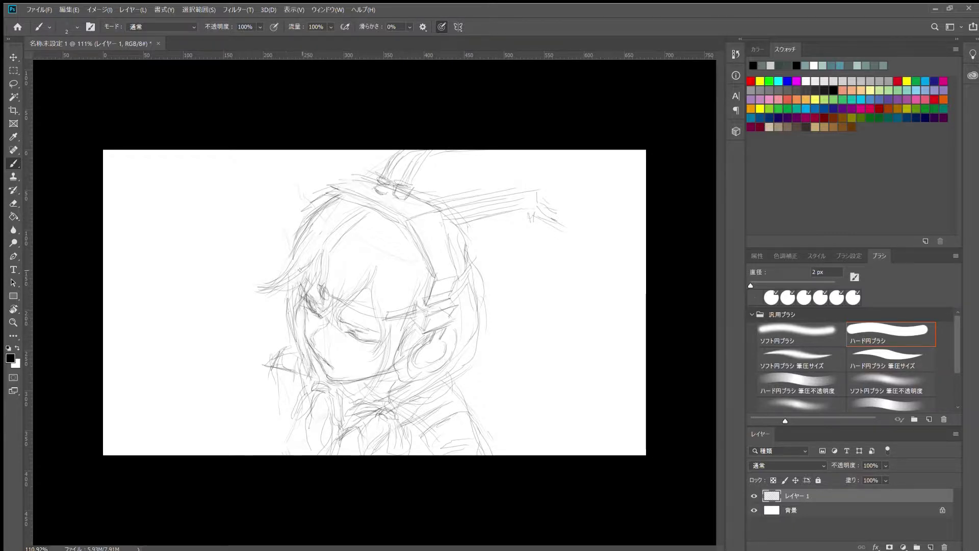
# Zoom out and back in to review the whole sketch on the canvas.
pyautogui.scroll(-3, 341, 203)
pyautogui.scroll(3, 341, 203)
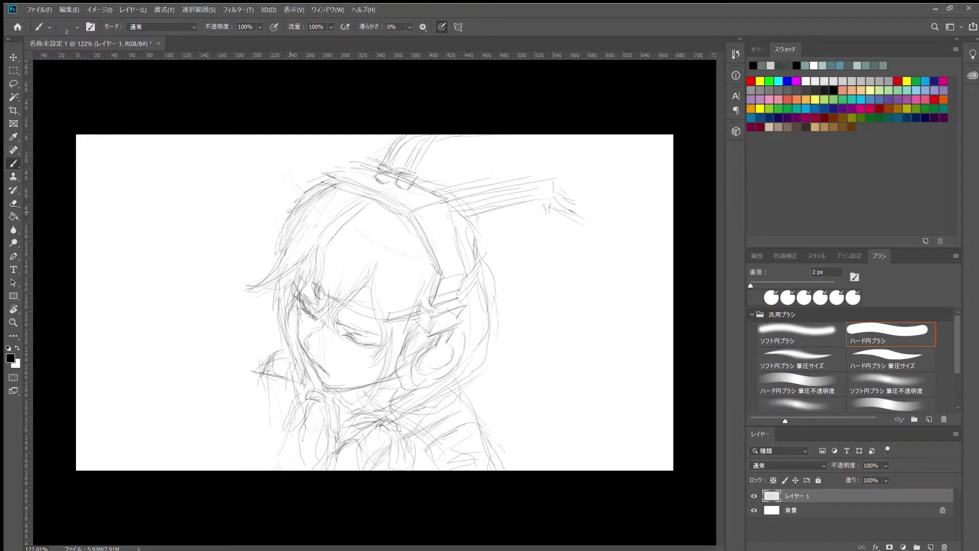
pyautogui.scroll(1, 377, 303)
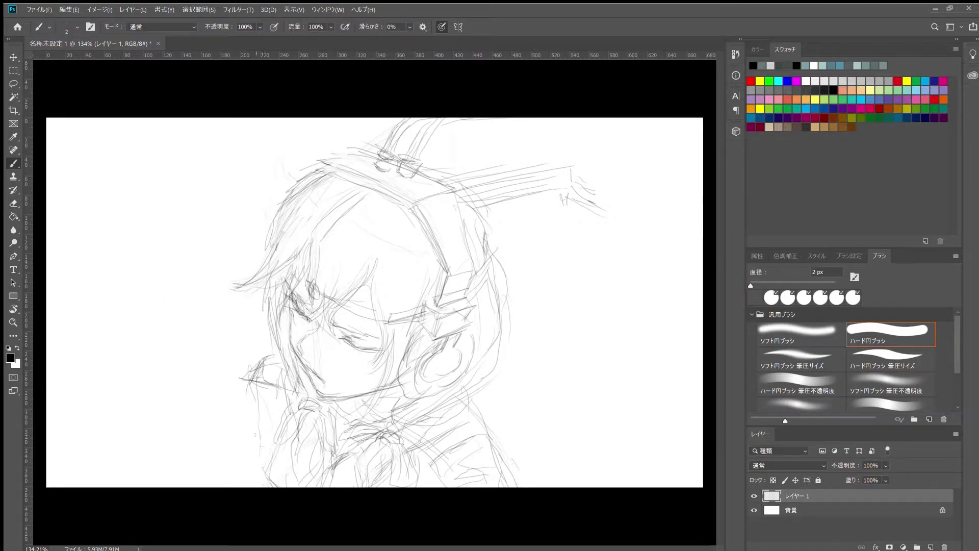
pyautogui.scroll(-2, 498, 437)
pyautogui.scroll(-1, 497, 385)
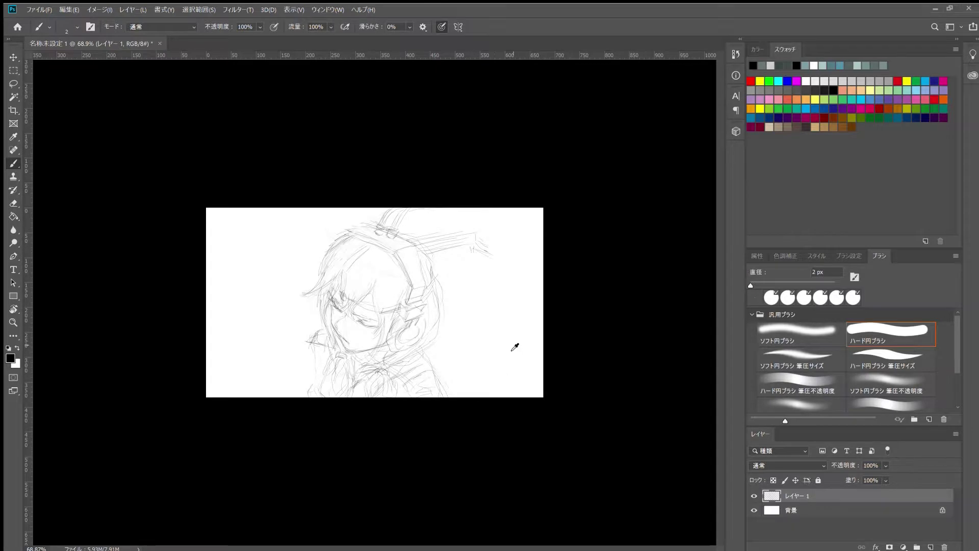
pyautogui.scroll(2, 376, 304)
pyautogui.scroll(1, 374, 299)
# Block in the head, lower body and right side in flat grey, resizing the brush.
pyautogui.moveTo(372, 214)
pyautogui.mouseDown()
pyautogui.moveTo(398, 286)
pyautogui.moveTo(459, 357)
pyautogui.moveTo(433, 215)
pyautogui.moveTo(449, 220)
pyautogui.mouseUp()
pyautogui.press('[')
pyautogui.press('[')
pyautogui.press('[')
pyautogui.moveTo(326, 367); pyautogui.dragTo(329, 444)
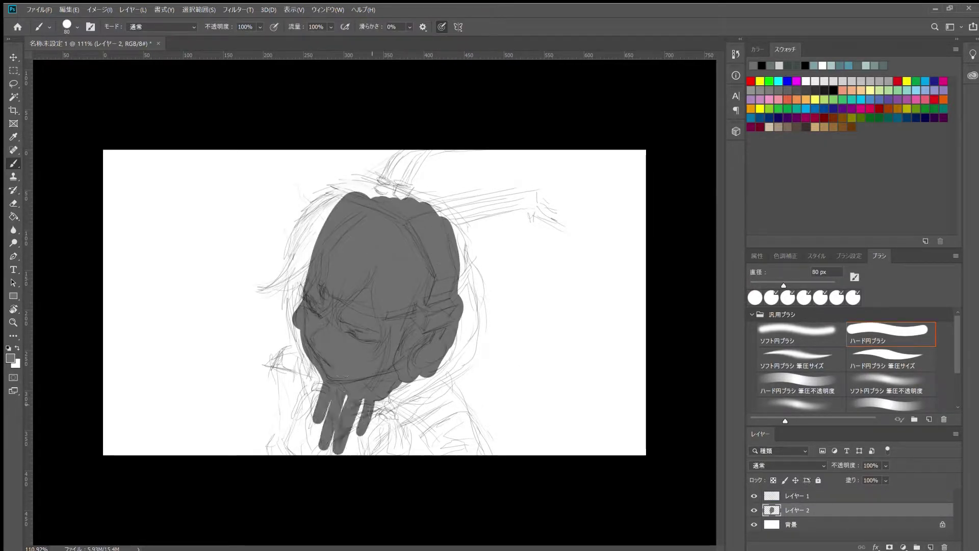
pyautogui.press(']')
pyautogui.press(']')
pyautogui.press(']')
pyautogui.moveTo(459, 285)
pyautogui.mouseDown()
pyautogui.moveTo(472, 476)
pyautogui.moveTo(302, 463)
pyautogui.moveTo(331, 381)
pyautogui.moveTo(278, 255)
pyautogui.moveTo(346, 188)
pyautogui.moveTo(475, 288)
pyautogui.mouseUp()
pyautogui.press('[')
pyautogui.press('[')
pyautogui.press('[')
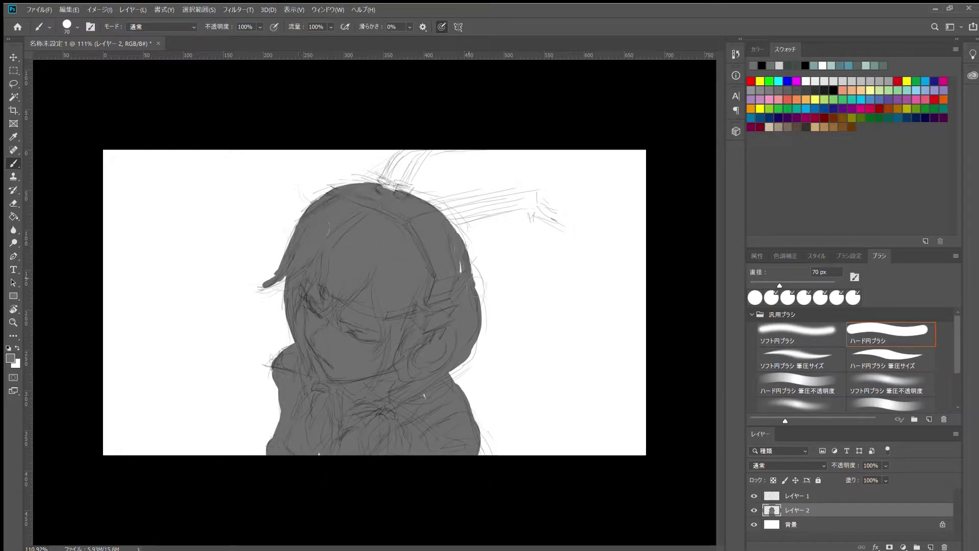
pyautogui.moveTo(443, 210)
pyautogui.mouseDown()
pyautogui.moveTo(536, 201)
pyautogui.moveTo(533, 189)
pyautogui.moveTo(559, 214)
pyautogui.mouseUp()
pyautogui.hotkey('ctrl', 'z')
# Paint the antennas rising from the head top grey and sample a colour from the canvas.
pyautogui.moveTo(396, 192)
pyautogui.mouseDown()
pyautogui.moveTo(413, 190)
pyautogui.moveTo(431, 149)
pyautogui.moveTo(408, 149)
pyautogui.mouseUp()
pyautogui.scroll(-3, 375, 302)
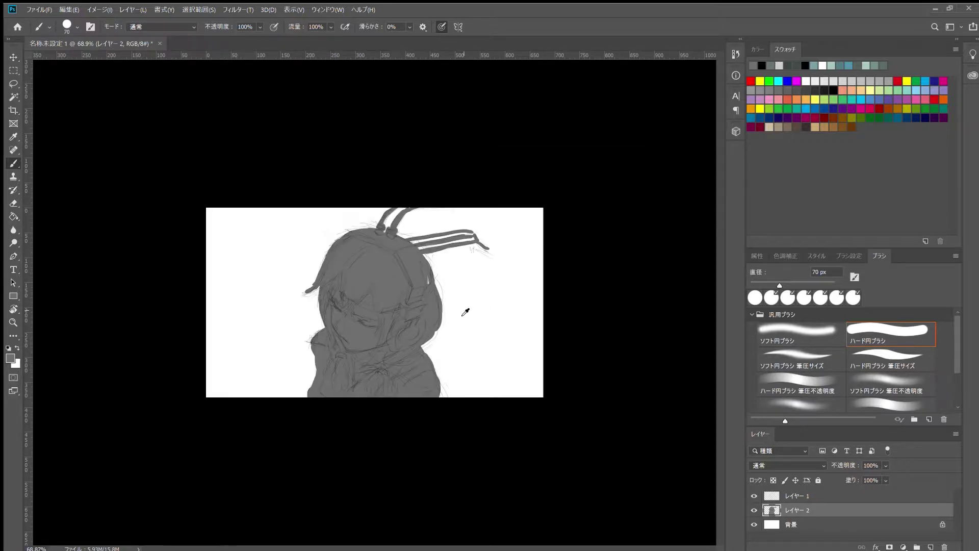
pyautogui.scroll(3, 375, 302)
pyautogui.press('e')
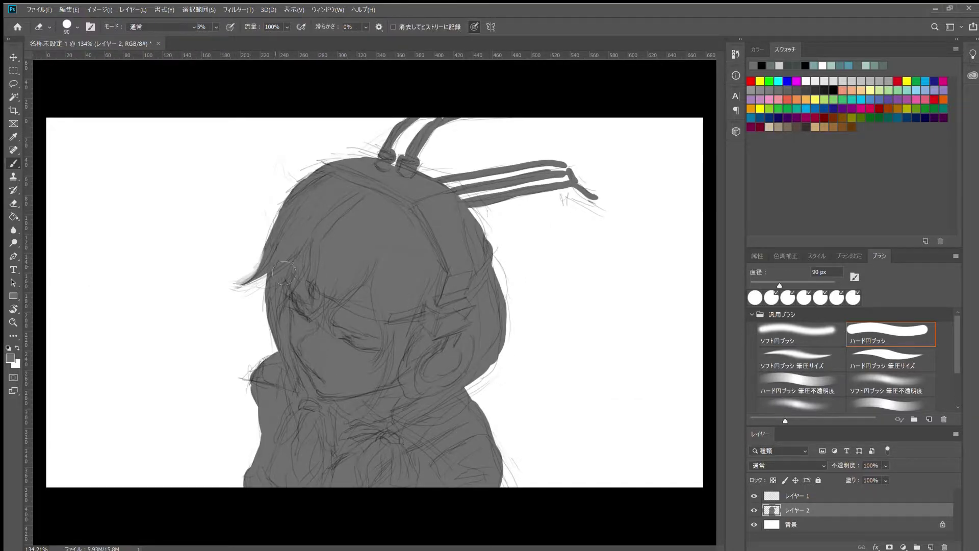
pyautogui.press('b')
pyautogui.scroll(-3, 375, 302)
pyautogui.scroll(3, 375, 302)
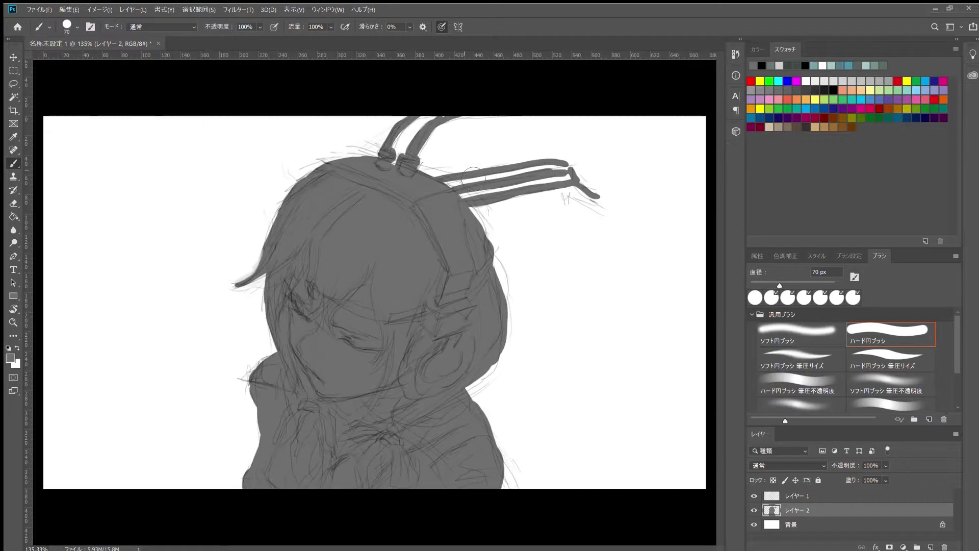
pyautogui.press('alt')
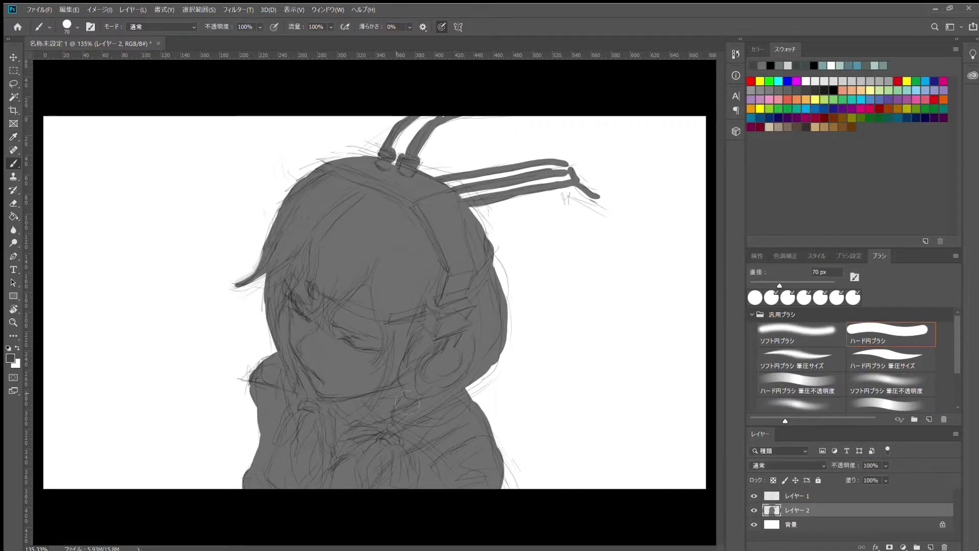
# Draw dark grey eye, lash, eyebrow and mouth lines on the face.
pyautogui.moveTo(351, 401); pyautogui.dragTo(375, 396)
pyautogui.moveTo(383, 396); pyautogui.dragTo(400, 388)
pyautogui.click(357, 412)
pyautogui.moveTo(334, 320); pyautogui.dragTo(372, 275)
pyautogui.moveTo(372, 278); pyautogui.dragTo(369, 364)
pyautogui.click(301, 352)
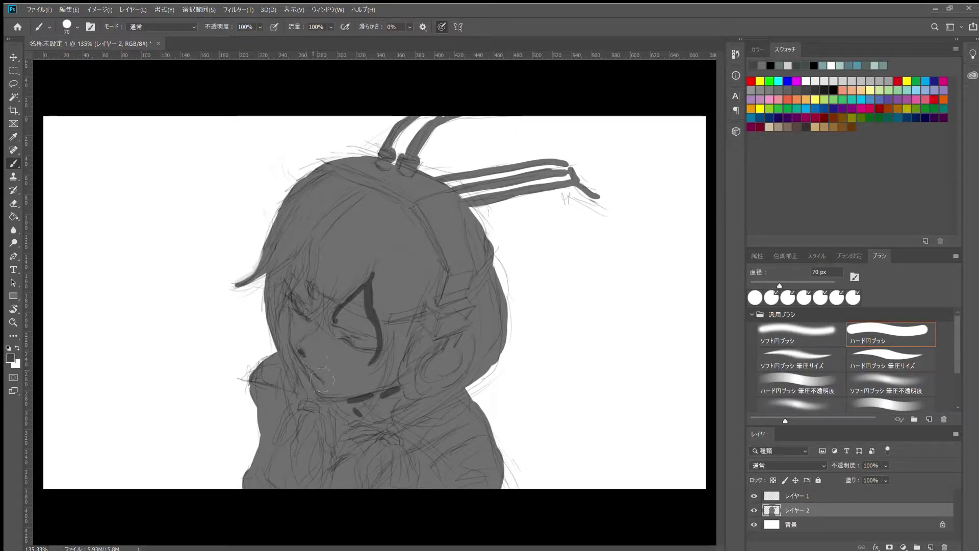
pyautogui.scroll(2, 329, 373)
pyautogui.moveTo(306, 364)
pyautogui.mouseDown()
pyautogui.moveTo(325, 385)
pyautogui.moveTo(315, 385)
pyautogui.mouseUp()
pyautogui.press('[')
pyautogui.press('[')
pyautogui.press('[')
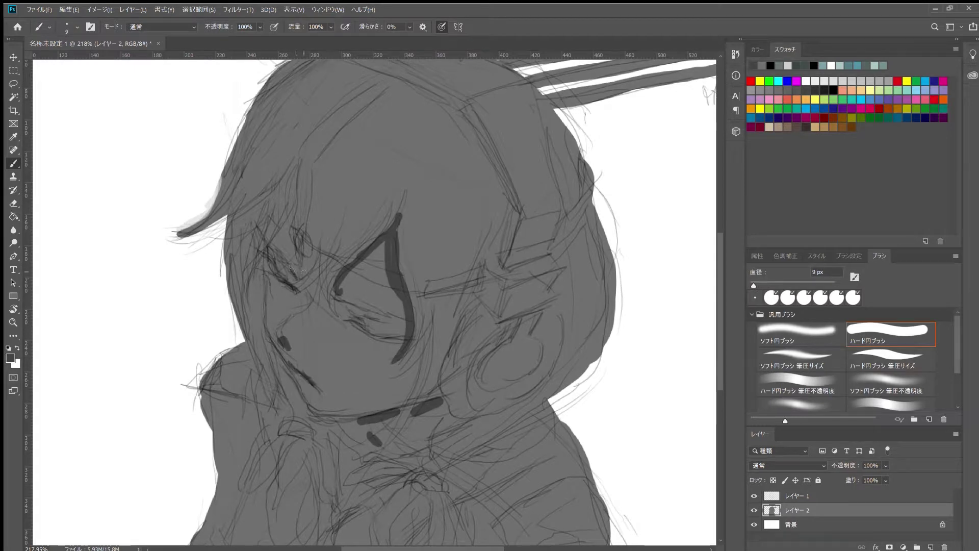
pyautogui.moveTo(338, 300)
pyautogui.mouseDown()
pyautogui.moveTo(397, 321)
pyautogui.moveTo(402, 336)
pyautogui.mouseUp()
pyautogui.moveTo(276, 260); pyautogui.dragTo(284, 281)
pyautogui.press(']')
pyautogui.press(']')
pyautogui.press(']')
# Draw dark collar lines around the neck, with strokes running down from the collar.
pyautogui.moveTo(360, 419); pyautogui.dragTo(331, 424)
pyautogui.scroll(-3, 327, 424)
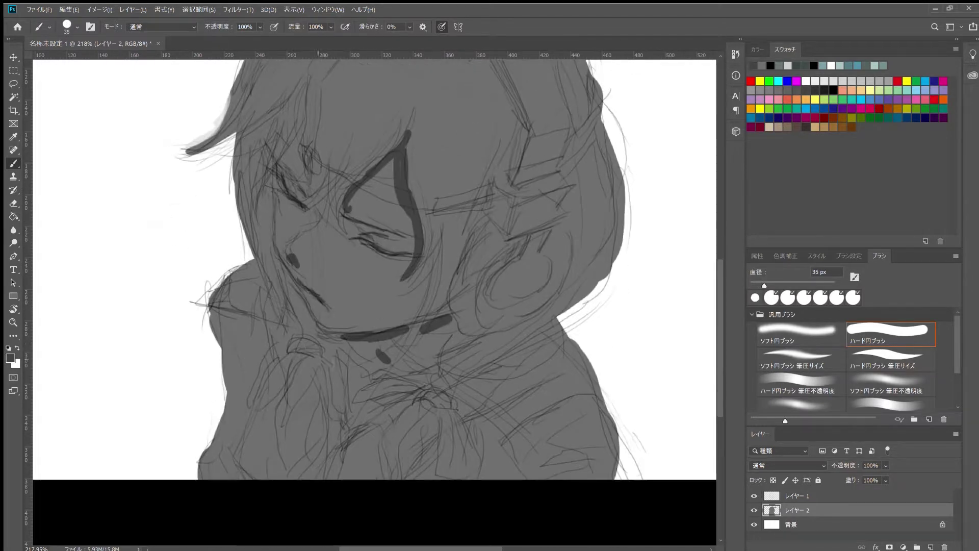
pyautogui.moveTo(227, 309); pyautogui.dragTo(209, 482)
pyautogui.moveTo(285, 354)
pyautogui.mouseDown()
pyautogui.moveTo(318, 360)
pyautogui.moveTo(257, 390)
pyautogui.moveTo(251, 418)
pyautogui.mouseUp()
pyautogui.moveTo(321, 358); pyautogui.dragTo(339, 418)
pyautogui.moveTo(332, 350); pyautogui.dragTo(350, 403)
pyautogui.moveTo(283, 357); pyautogui.dragTo(335, 360)
pyautogui.moveTo(316, 374); pyautogui.dragTo(273, 477)
# Draw the bow knot, its loops and the folds below it at the chest.
pyautogui.moveTo(306, 434); pyautogui.dragTo(309, 479)
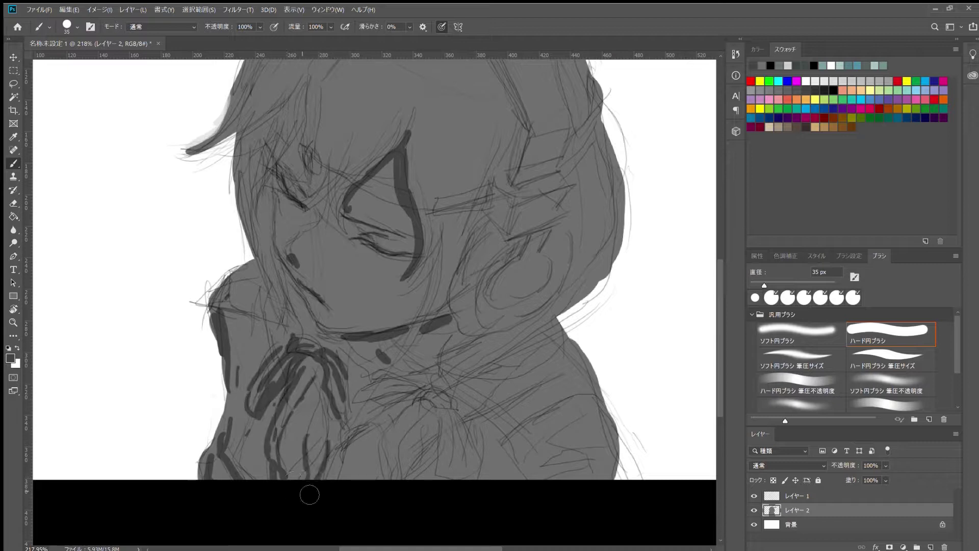
pyautogui.moveTo(418, 403)
pyautogui.mouseDown()
pyautogui.moveTo(454, 382)
pyautogui.moveTo(471, 475)
pyautogui.mouseUp()
pyautogui.moveTo(449, 426); pyautogui.dragTo(456, 480)
pyautogui.moveTo(438, 438); pyautogui.dragTo(444, 479)
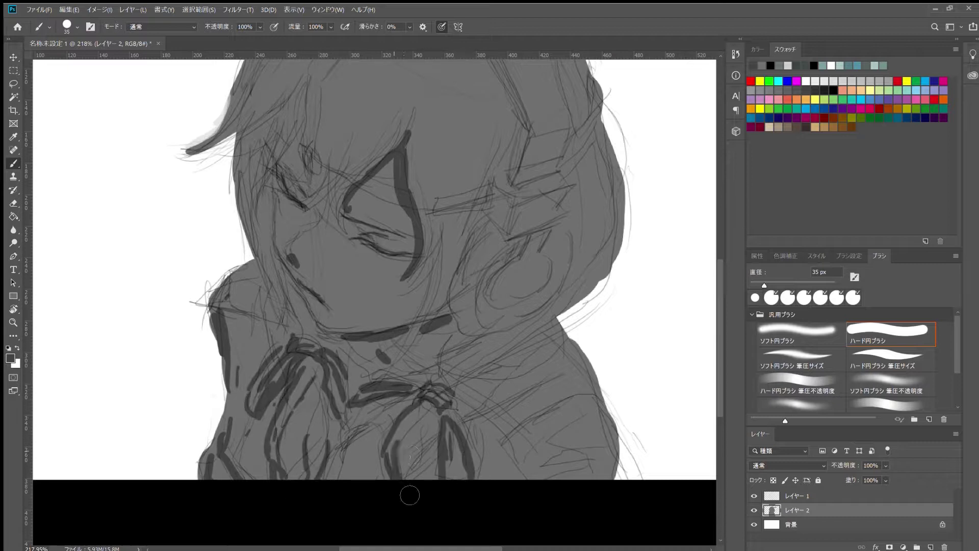
pyautogui.scroll(3, 148, 424)
# Add dark strokes on the left body, lower chest, chest folds and right shoulder.
pyautogui.moveTo(174, 408); pyautogui.dragTo(186, 482)
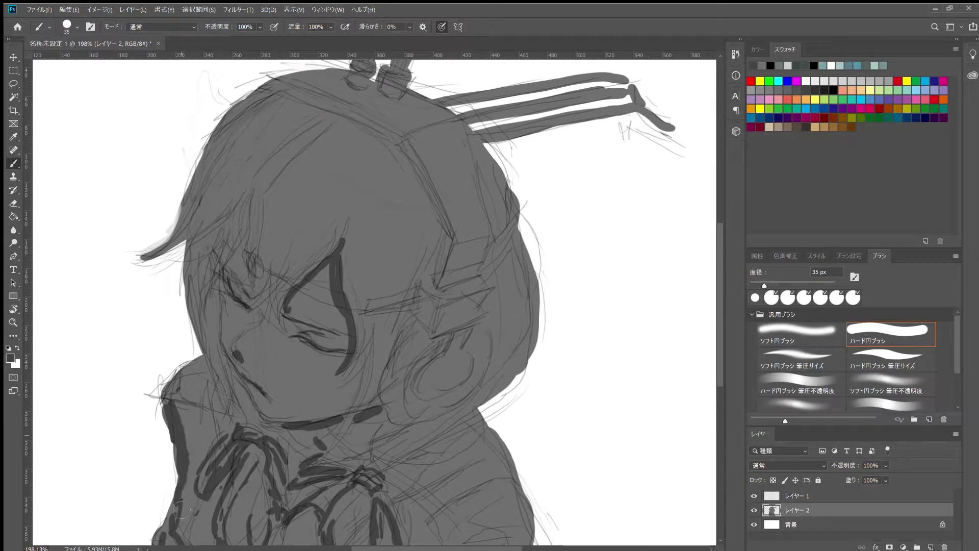
pyautogui.moveTo(181, 438); pyautogui.dragTo(216, 548)
pyautogui.moveTo(194, 493); pyautogui.dragTo(163, 544)
pyautogui.moveTo(494, 482)
pyautogui.mouseDown()
pyautogui.moveTo(484, 533)
pyautogui.moveTo(441, 525)
pyautogui.moveTo(488, 468)
pyautogui.mouseUp()
pyautogui.moveTo(505, 384); pyautogui.dragTo(398, 439)
# Outline the headband over the head and the headphone earcup swirl in dark grey.
pyautogui.moveTo(271, 310); pyautogui.dragTo(246, 412)
pyautogui.moveTo(270, 128)
pyautogui.mouseDown()
pyautogui.moveTo(372, 181)
pyautogui.moveTo(433, 277)
pyautogui.mouseUp()
pyautogui.moveTo(186, 167); pyautogui.dragTo(265, 128)
pyautogui.moveTo(434, 278); pyautogui.dragTo(408, 380)
pyautogui.moveTo(373, 446)
pyautogui.mouseDown()
pyautogui.moveTo(434, 431)
pyautogui.moveTo(449, 375)
pyautogui.moveTo(383, 443)
pyautogui.mouseUp()
# Zoom out and softly shade the face, chin and cheek at 47% opacity.
pyautogui.hotkey('ctrl', '-')
pyautogui.press('4')
pyautogui.press('7')
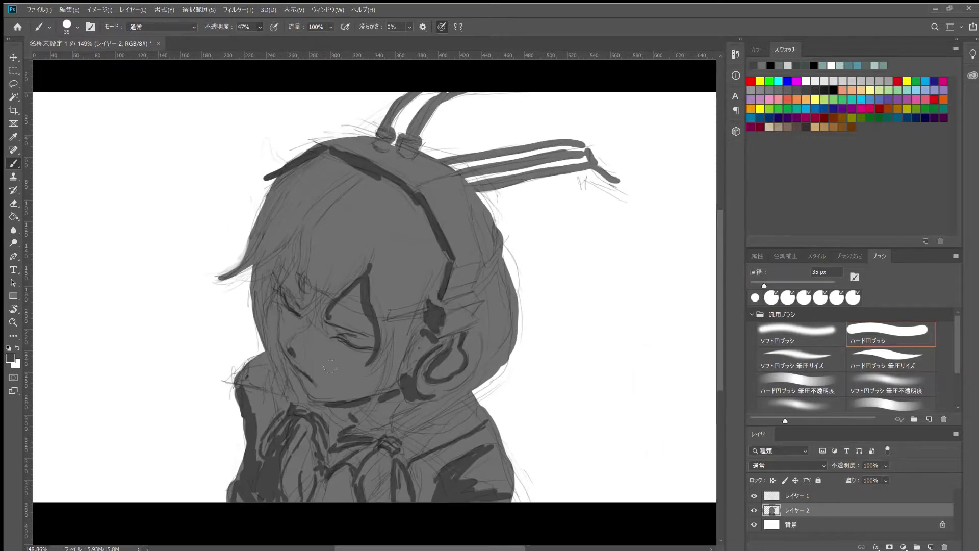
pyautogui.press(']')
pyautogui.press(']')
pyautogui.press(']')
pyautogui.moveTo(306, 370); pyautogui.dragTo(380, 390)
pyautogui.moveTo(286, 327); pyautogui.dragTo(295, 365)
pyautogui.moveTo(332, 319); pyautogui.dragTo(370, 296)
pyautogui.moveTo(290, 255); pyautogui.dragTo(288, 306)
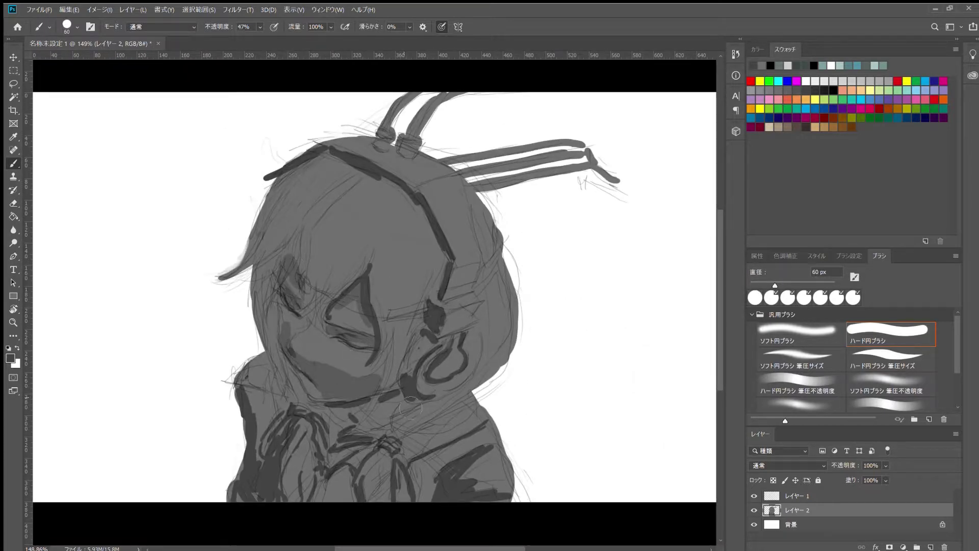
pyautogui.moveTo(329, 387)
pyautogui.mouseDown()
pyautogui.moveTo(398, 401)
pyautogui.moveTo(354, 435)
pyautogui.moveTo(316, 406)
pyautogui.mouseUp()
# Shade the headphone band, ear, chest, left hair and bangs translucently.
pyautogui.moveTo(263, 390)
pyautogui.mouseDown()
pyautogui.moveTo(255, 459)
pyautogui.moveTo(295, 469)
pyautogui.mouseUp()
pyautogui.moveTo(375, 459); pyautogui.dragTo(375, 500)
pyautogui.moveTo(357, 171)
pyautogui.mouseDown()
pyautogui.moveTo(392, 354)
pyautogui.moveTo(374, 390)
pyautogui.mouseUp()
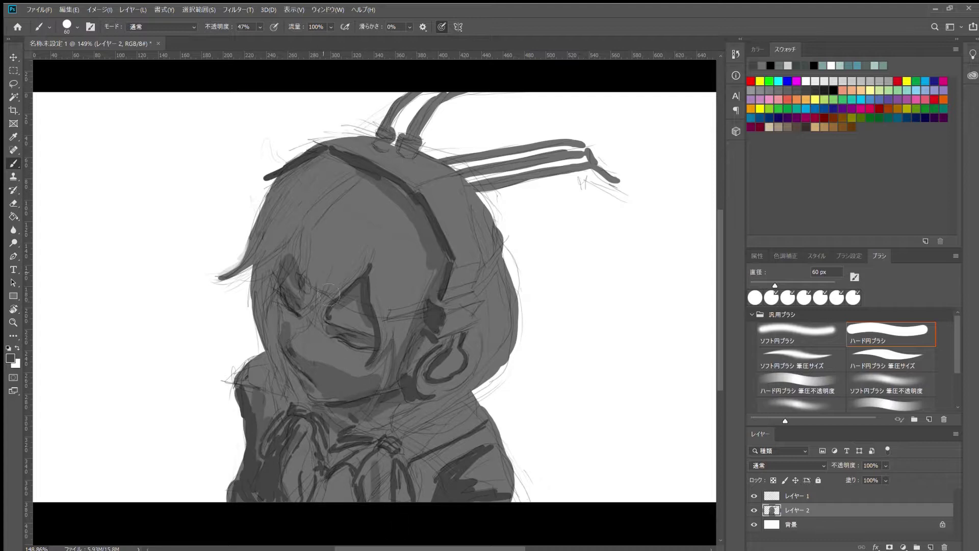
pyautogui.moveTo(326, 275); pyautogui.dragTo(306, 332)
pyautogui.moveTo(349, 173); pyautogui.dragTo(300, 301)
pyautogui.moveTo(331, 179); pyautogui.dragTo(230, 276)
pyautogui.moveTo(290, 174); pyautogui.dragTo(219, 278)
pyautogui.moveTo(327, 153); pyautogui.dragTo(252, 260)
# At lower opacity, add faint shading on hair, face, cheek, earcup, headband and antennas.
pyautogui.press('2')
pyautogui.press('2')
pyautogui.moveTo(281, 292); pyautogui.dragTo(276, 403)
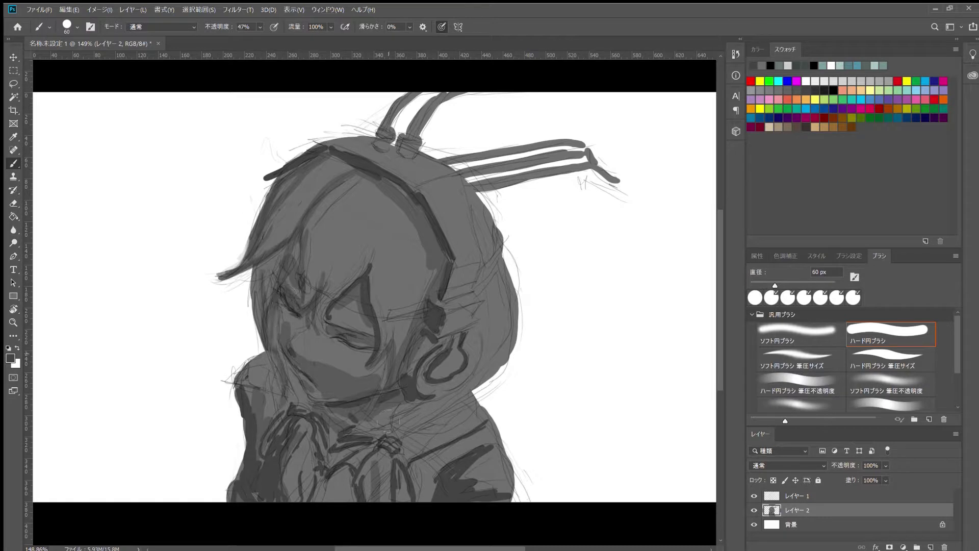
pyautogui.moveTo(380, 405); pyautogui.dragTo(388, 429)
pyautogui.moveTo(306, 224); pyautogui.dragTo(346, 290)
pyautogui.moveTo(255, 352); pyautogui.dragTo(275, 253)
pyautogui.moveTo(387, 271)
pyautogui.mouseDown()
pyautogui.moveTo(408, 321)
pyautogui.moveTo(408, 260)
pyautogui.mouseUp()
pyautogui.moveTo(380, 201); pyautogui.dragTo(367, 225)
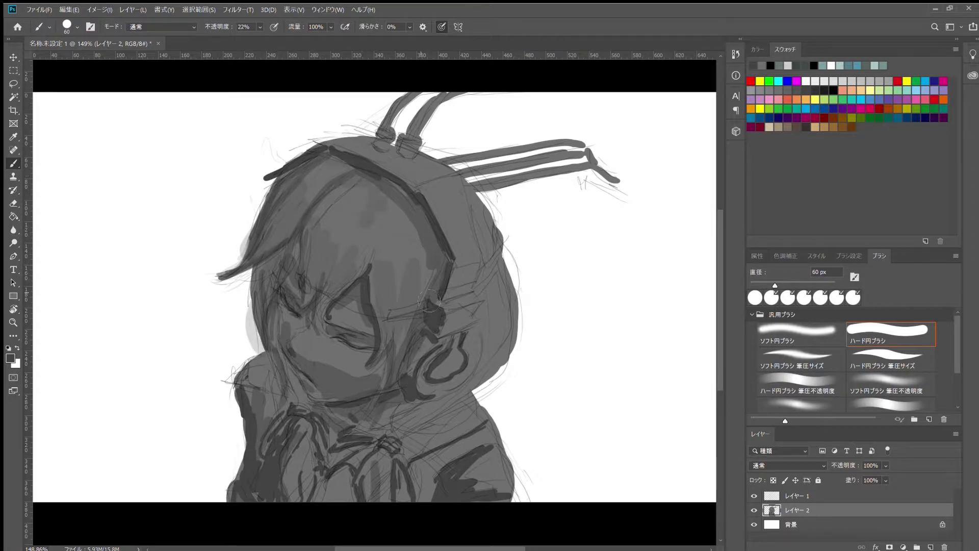
pyautogui.moveTo(439, 197)
pyautogui.mouseDown()
pyautogui.moveTo(479, 301)
pyautogui.moveTo(479, 334)
pyautogui.moveTo(451, 380)
pyautogui.mouseUp()
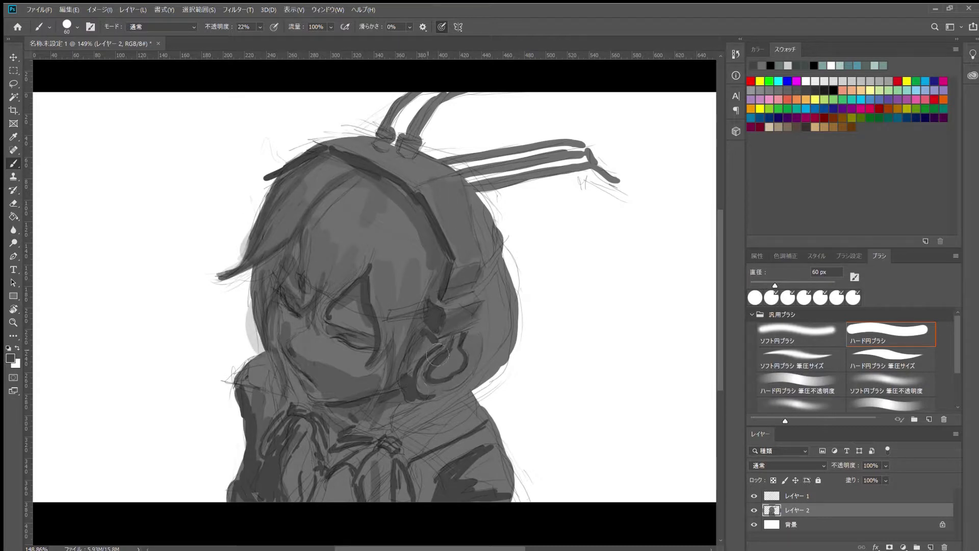
pyautogui.moveTo(423, 342); pyautogui.dragTo(428, 403)
pyautogui.moveTo(380, 130); pyautogui.dragTo(410, 156)
pyautogui.moveTo(551, 163); pyautogui.dragTo(464, 184)
# Shade the top and side of the headband at 29% opacity.
pyautogui.press('2')
pyautogui.press('9')
pyautogui.moveTo(336, 152)
pyautogui.mouseDown()
pyautogui.moveTo(439, 180)
pyautogui.moveTo(457, 201)
pyautogui.mouseUp()
pyautogui.moveTo(433, 194)
pyautogui.mouseDown()
pyautogui.moveTo(482, 260)
pyautogui.moveTo(457, 316)
pyautogui.moveTo(437, 320)
pyautogui.mouseUp()
# Add grey strokes near the earcup and chin and along the left side of hair and face.
pyautogui.scroll(-5, 460, 366)
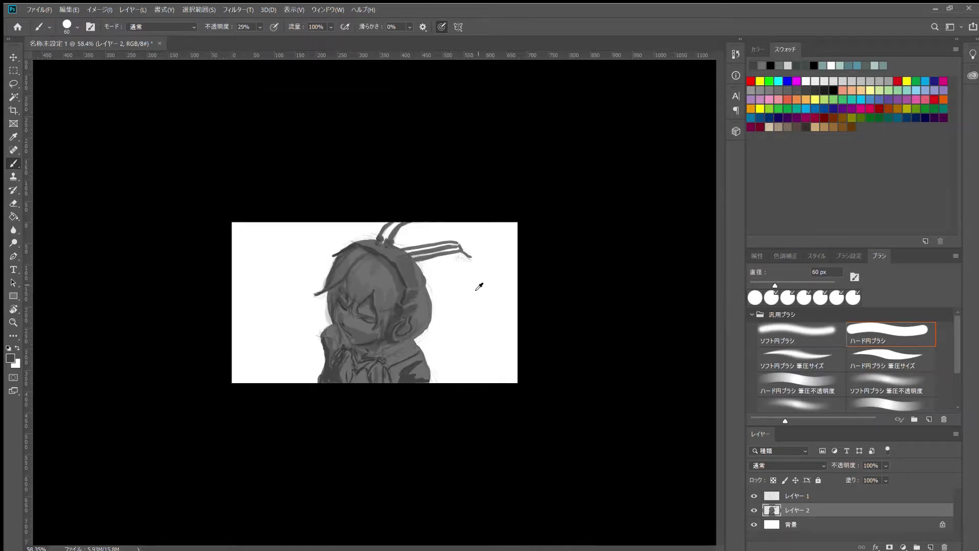
pyautogui.scroll(4, 476, 280)
pyautogui.moveTo(459, 402); pyautogui.dragTo(399, 390)
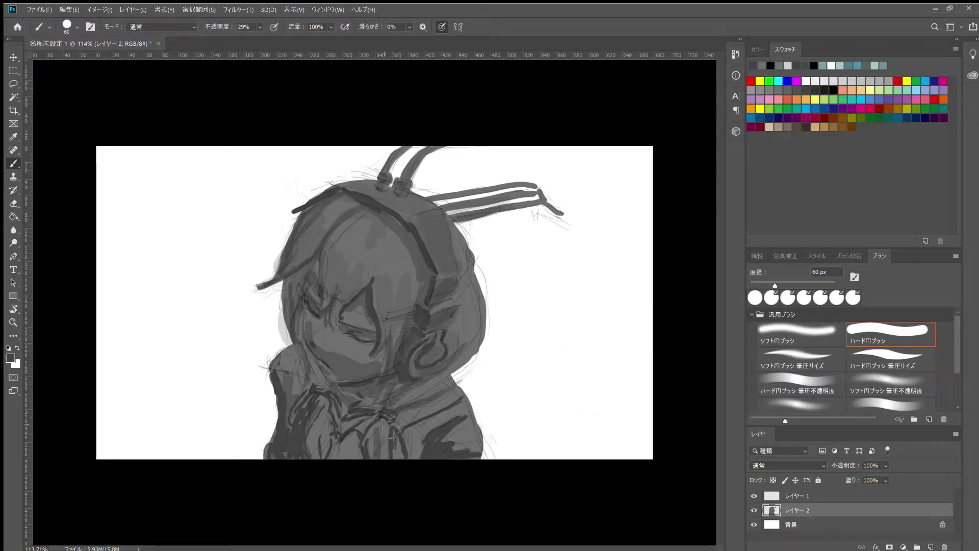
pyautogui.scroll(2, 388, 296)
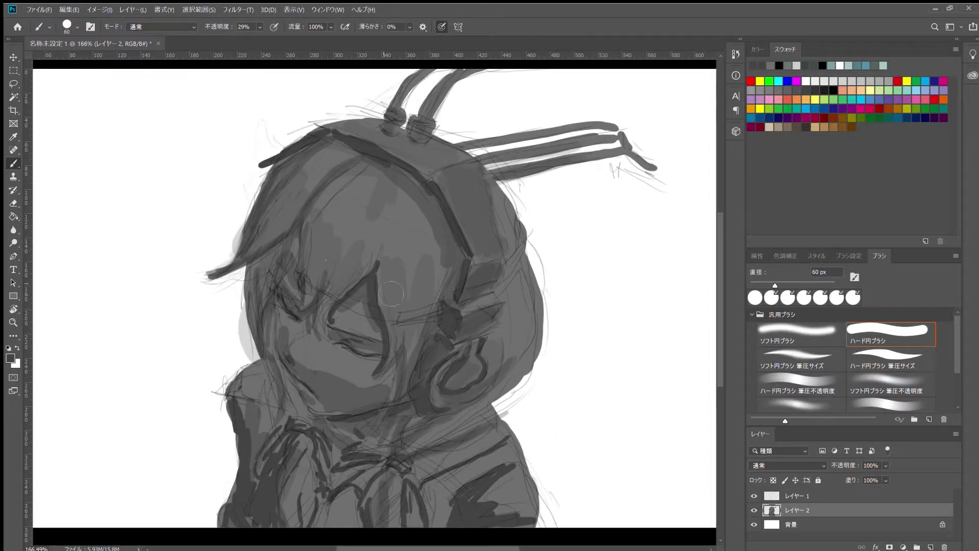
pyautogui.moveTo(366, 288)
pyautogui.mouseDown()
pyautogui.moveTo(320, 339)
pyautogui.moveTo(285, 349)
pyautogui.mouseUp()
pyautogui.moveTo(278, 308); pyautogui.dragTo(317, 398)
pyautogui.moveTo(377, 418); pyautogui.dragTo(271, 380)
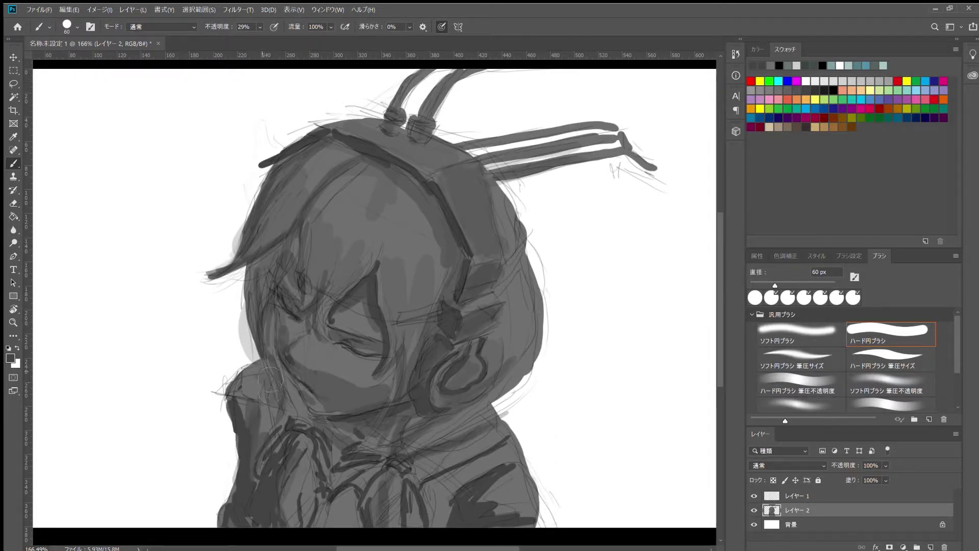
# Shade the hood's left side and darken the lower-left chest and ribbon area.
pyautogui.moveTo(278, 206); pyautogui.dragTo(224, 263)
pyautogui.moveTo(295, 184)
pyautogui.mouseDown()
pyautogui.moveTo(230, 265)
pyautogui.moveTo(245, 341)
pyautogui.moveTo(275, 380)
pyautogui.mouseUp()
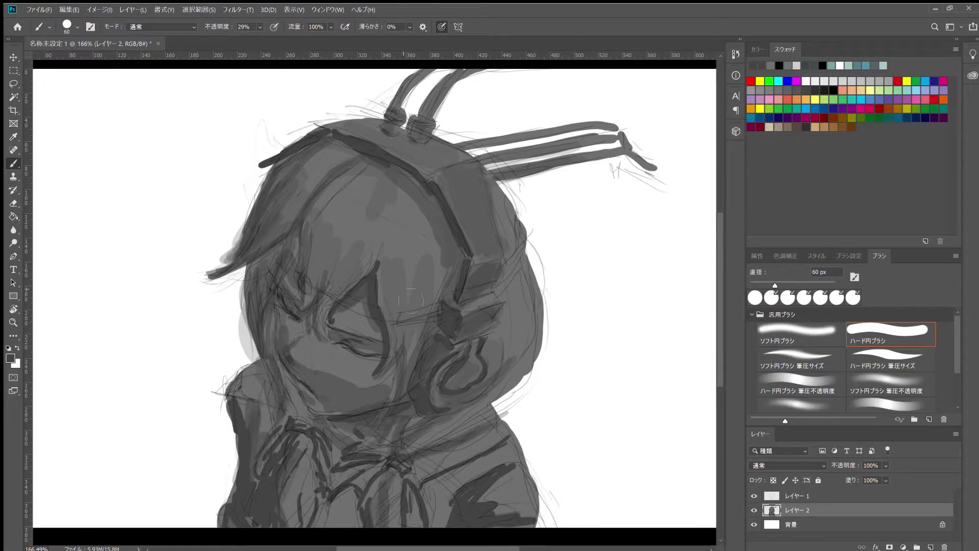
pyautogui.moveTo(412, 278); pyautogui.dragTo(424, 331)
pyautogui.moveTo(327, 225)
pyautogui.mouseDown()
pyautogui.moveTo(319, 332)
pyautogui.moveTo(463, 380)
pyautogui.mouseUp()
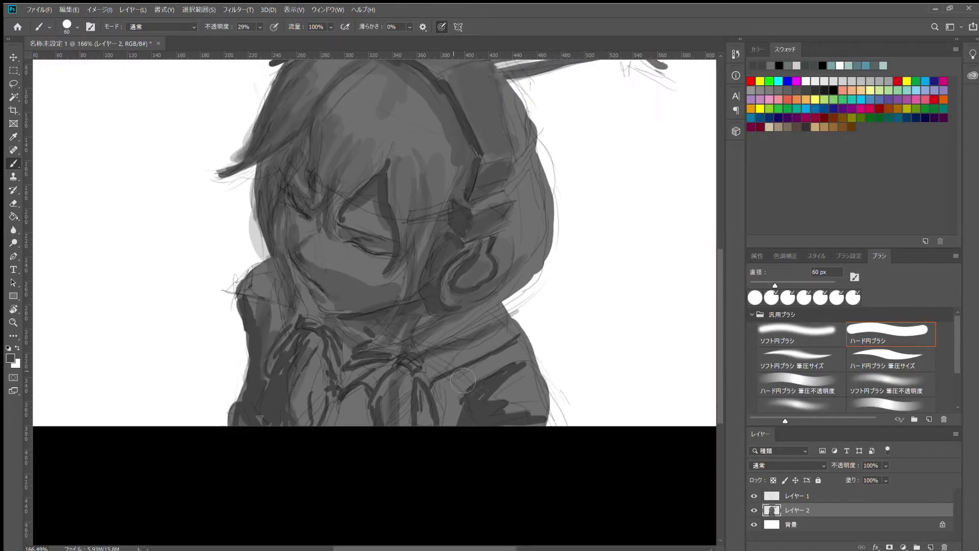
pyautogui.moveTo(347, 367); pyautogui.dragTo(303, 424)
pyautogui.moveTo(367, 387); pyautogui.dragTo(332, 426)
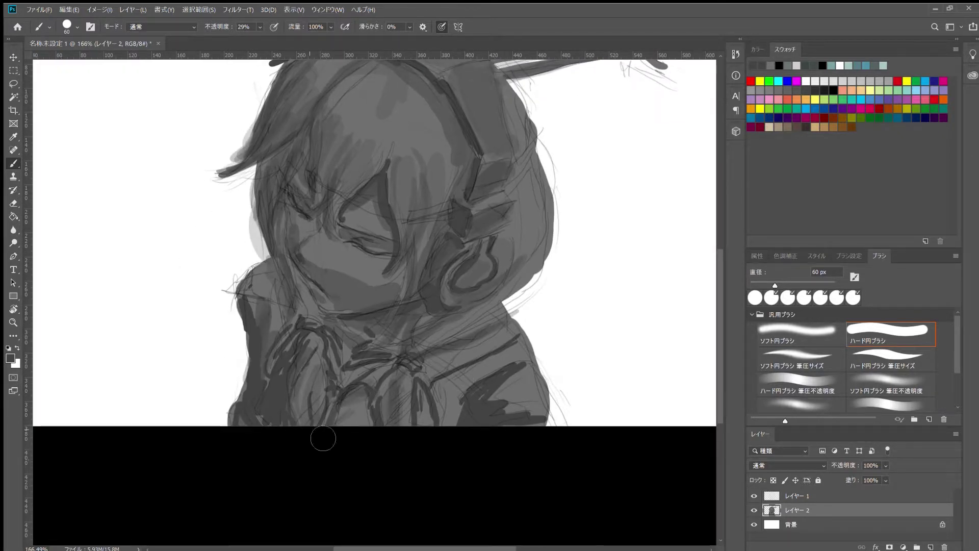
# Sample a light grey and lighten the cheek, eye and mouth area, shading around the nose.
pyautogui.keyDown('alt'); pyautogui.click(312, 250); pyautogui.keyUp('alt')
pyautogui.moveTo(314, 244)
pyautogui.mouseDown()
pyautogui.moveTo(305, 257)
pyautogui.moveTo(375, 268)
pyautogui.mouseUp()
pyautogui.moveTo(351, 223)
pyautogui.mouseDown()
pyautogui.moveTo(392, 232)
pyautogui.moveTo(403, 253)
pyautogui.mouseUp()
pyautogui.moveTo(298, 230); pyautogui.dragTo(306, 235)
pyautogui.moveTo(317, 258)
pyautogui.mouseDown()
pyautogui.moveTo(367, 275)
pyautogui.moveTo(349, 300)
pyautogui.moveTo(354, 322)
pyautogui.mouseUp()
# Sample another grey and paint hair highlights across the crown at 64% opacity.
pyautogui.scroll(2, 387, 294)
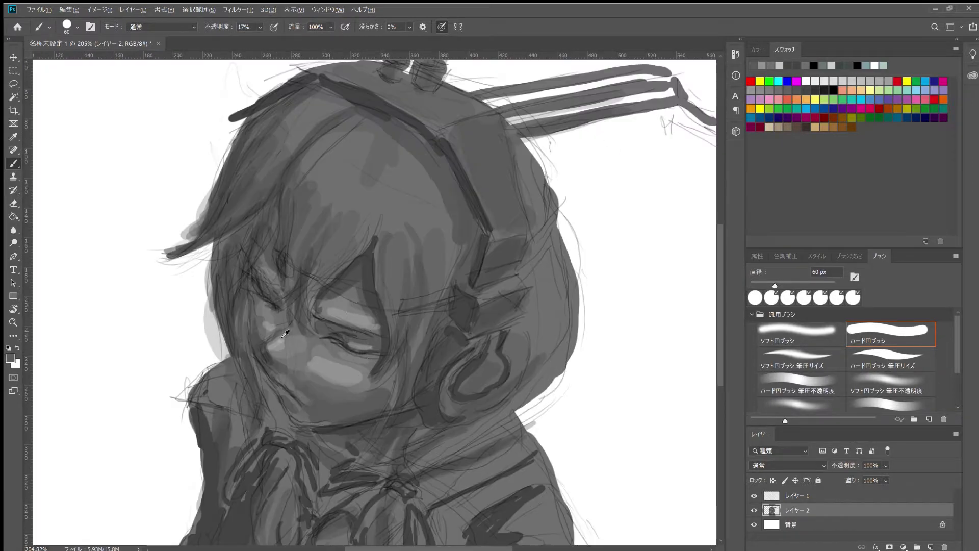
pyautogui.keyDown('alt'); pyautogui.click(372, 322); pyautogui.keyUp('alt')
pyautogui.press('6')
pyautogui.press('4')
pyautogui.moveTo(357, 143)
pyautogui.mouseDown()
pyautogui.moveTo(313, 186)
pyautogui.moveTo(298, 184)
pyautogui.mouseUp()
pyautogui.moveTo(319, 107); pyautogui.dragTo(276, 153)
pyautogui.moveTo(390, 168); pyautogui.dragTo(344, 235)
# Add subtler hair highlights at 28% opacity.
pyautogui.press('2')
pyautogui.press('8')
pyautogui.moveTo(426, 173)
pyautogui.mouseDown()
pyautogui.moveTo(405, 255)
pyautogui.moveTo(408, 245)
pyautogui.mouseUp()
pyautogui.moveTo(370, 135); pyautogui.dragTo(339, 198)
pyautogui.moveTo(352, 204); pyautogui.dragTo(322, 232)
pyautogui.moveTo(385, 156); pyautogui.dragTo(377, 181)
# Lighten the right side of the hood with strokes at 43% opacity.
pyautogui.press('4')
pyautogui.press('3')
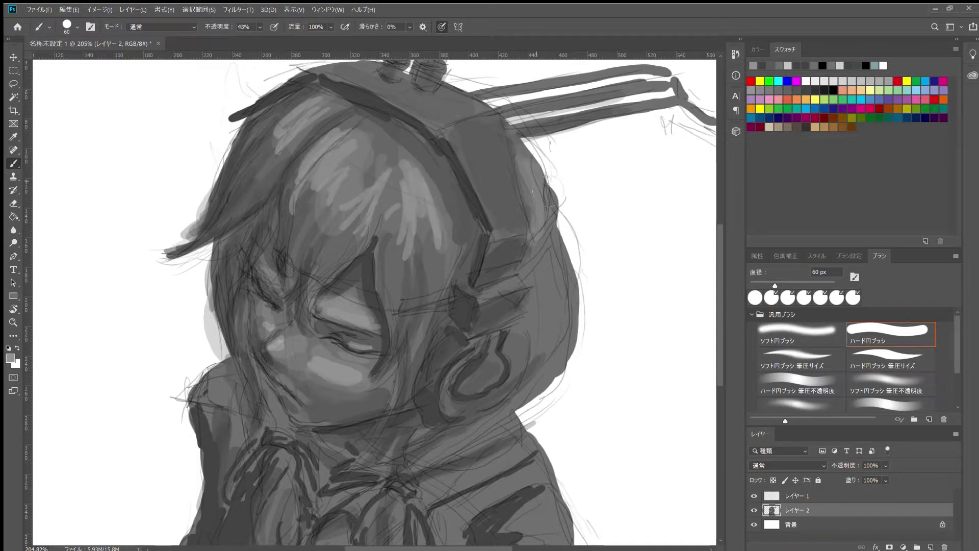
pyautogui.moveTo(543, 255)
pyautogui.mouseDown()
pyautogui.moveTo(536, 388)
pyautogui.moveTo(535, 367)
pyautogui.moveTo(515, 393)
pyautogui.mouseUp()
pyautogui.moveTo(510, 360); pyautogui.dragTo(490, 405)
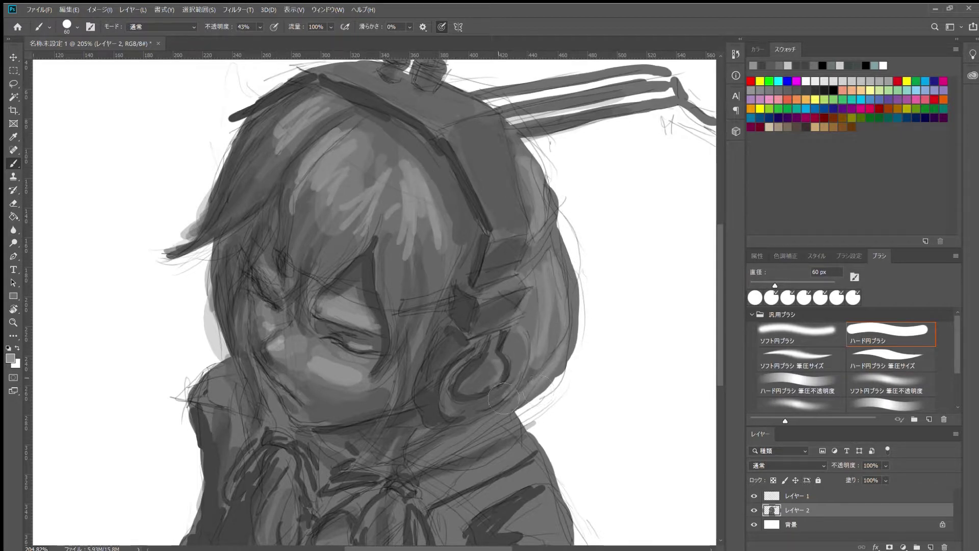
pyautogui.moveTo(526, 342)
pyautogui.mouseDown()
pyautogui.moveTo(497, 400)
pyautogui.moveTo(459, 425)
pyautogui.mouseUp()
pyautogui.moveTo(402, 402); pyautogui.dragTo(362, 466)
# Paint light strokes near the headband and hood, then lighten the chin and lower face.
pyautogui.scroll(-5, 373, 307)
pyautogui.scroll(5, 433, 269)
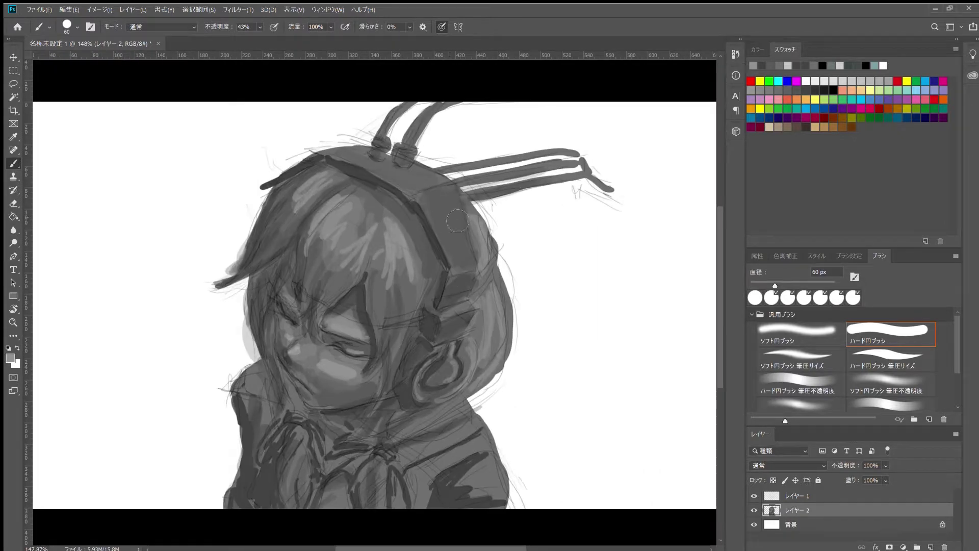
pyautogui.moveTo(444, 184); pyautogui.dragTo(420, 209)
pyautogui.moveTo(466, 183)
pyautogui.mouseDown()
pyautogui.moveTo(452, 236)
pyautogui.moveTo(456, 283)
pyautogui.mouseUp()
pyautogui.moveTo(454, 180); pyautogui.dragTo(419, 191)
pyautogui.scroll(-5, 556, 239)
pyautogui.scroll(5, 373, 327)
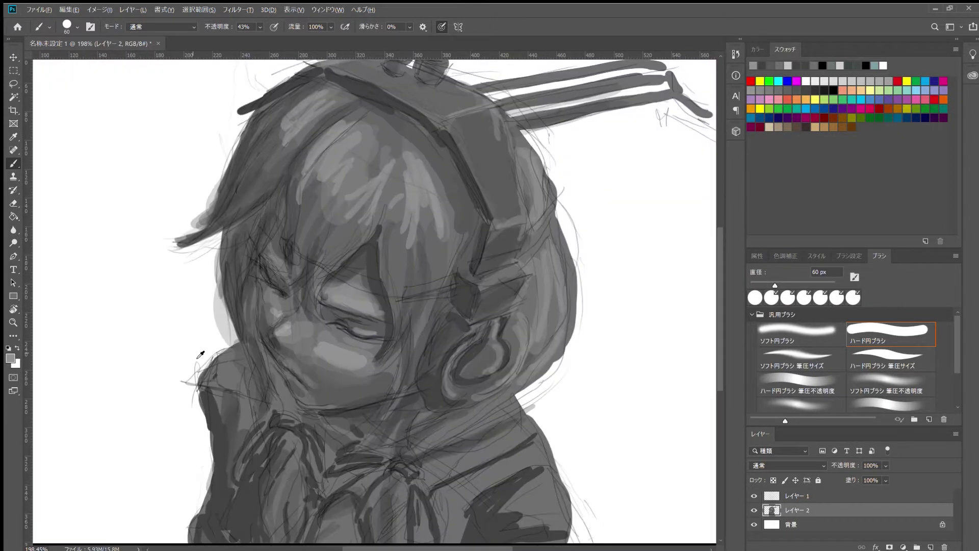
pyautogui.moveTo(394, 383); pyautogui.dragTo(326, 401)
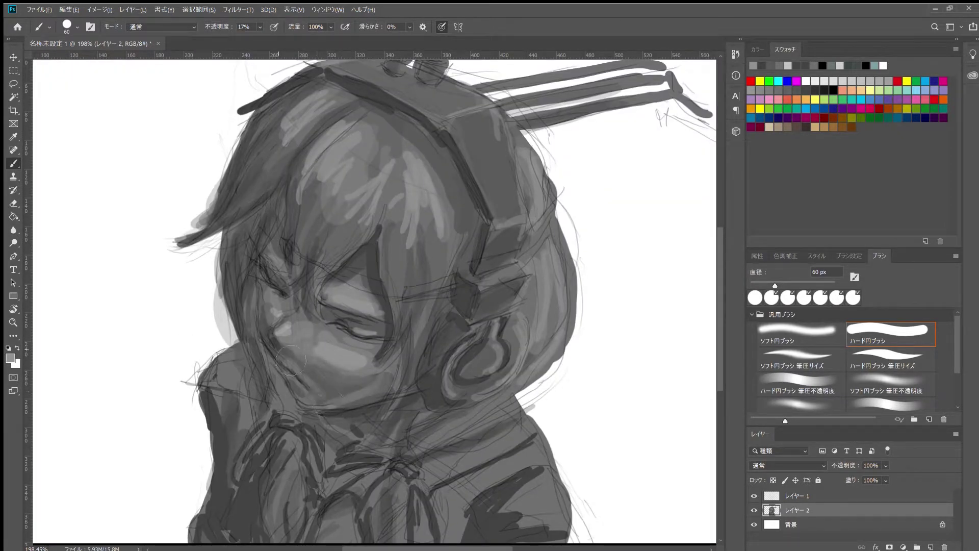
# Make the eraser smaller and lower its opacity, then return to the Brush.
pyautogui.press('e')
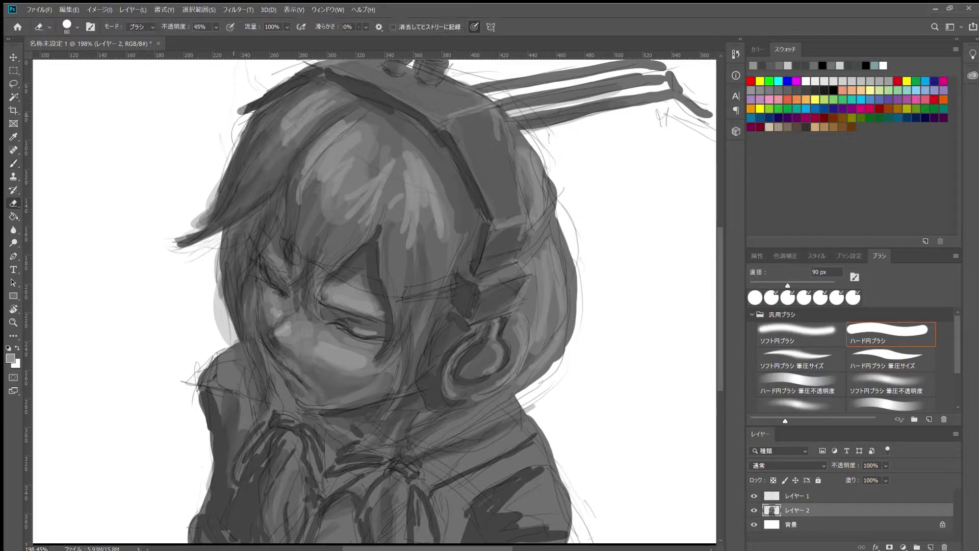
pyautogui.scroll(-5, 486, 179)
pyautogui.scroll(5, 481, 176)
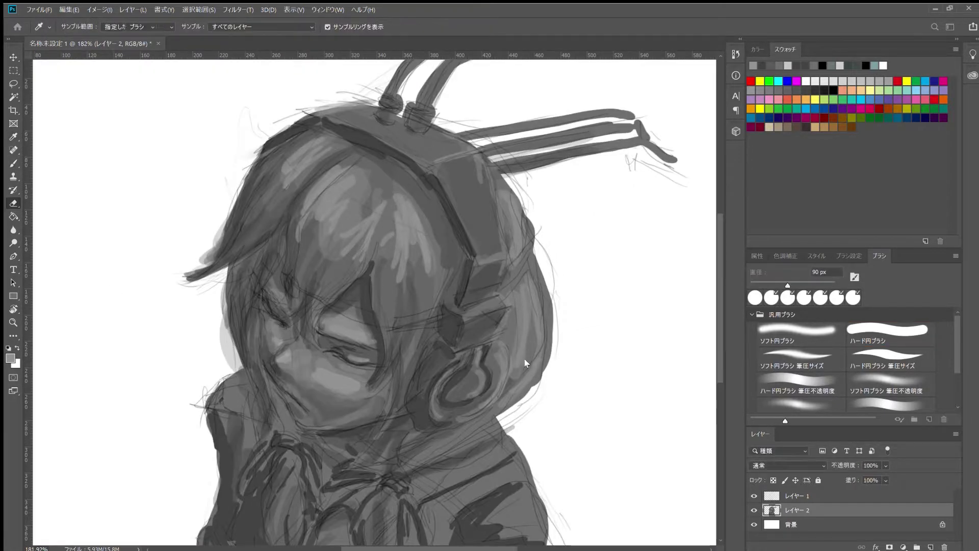
pyautogui.press('[')
pyautogui.press('[')
pyautogui.press('[')
pyautogui.press('1')
pyautogui.press('6')
pyautogui.press('b')
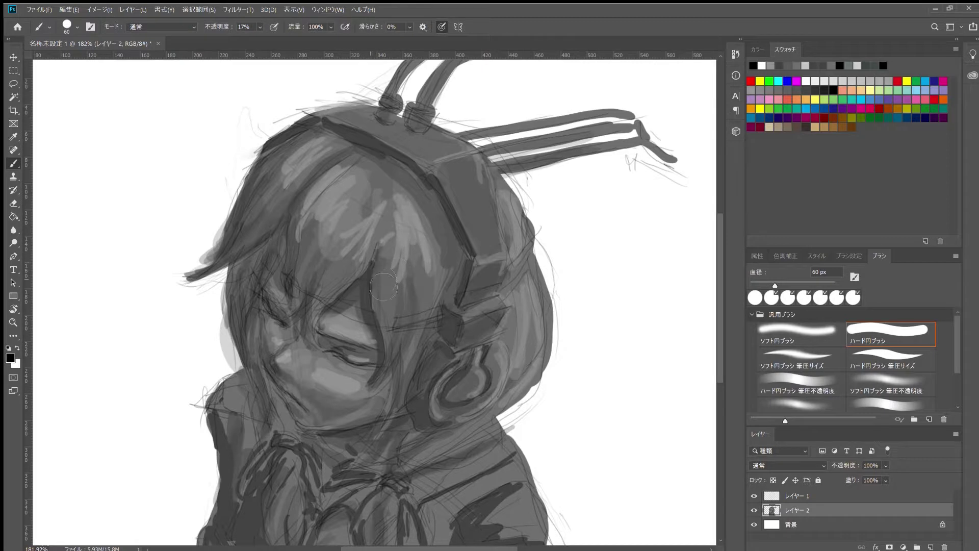
# Darken the headband's top edge and right side, and outline the ear with dark strokes.
pyautogui.moveTo(407, 167); pyautogui.dragTo(454, 224)
pyautogui.moveTo(372, 156); pyautogui.dragTo(467, 242)
pyautogui.moveTo(270, 145); pyautogui.dragTo(439, 186)
pyautogui.moveTo(457, 222); pyautogui.dragTo(479, 311)
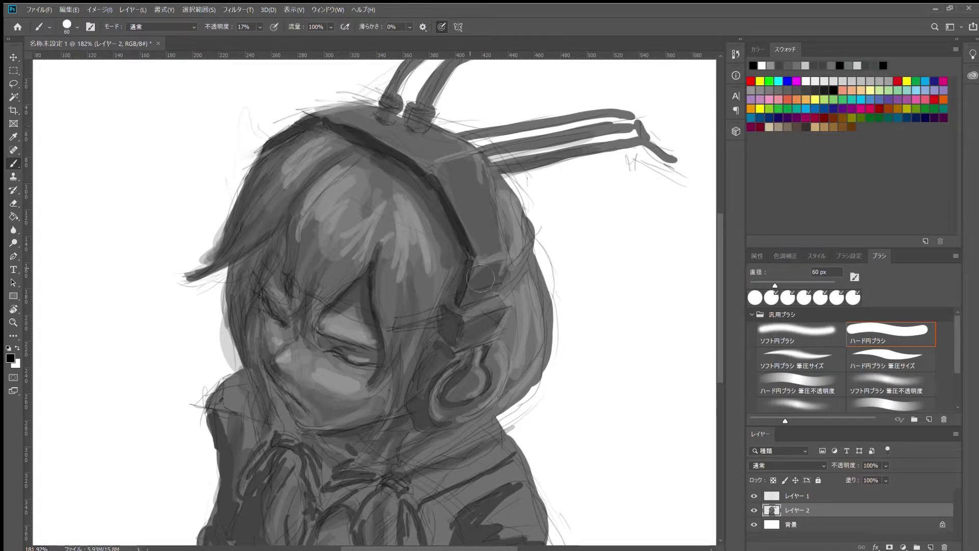
pyautogui.moveTo(454, 253); pyautogui.dragTo(463, 352)
pyautogui.moveTo(451, 306)
pyautogui.mouseDown()
pyautogui.moveTo(444, 349)
pyautogui.moveTo(408, 413)
pyautogui.mouseUp()
pyautogui.moveTo(423, 365); pyautogui.dragTo(419, 423)
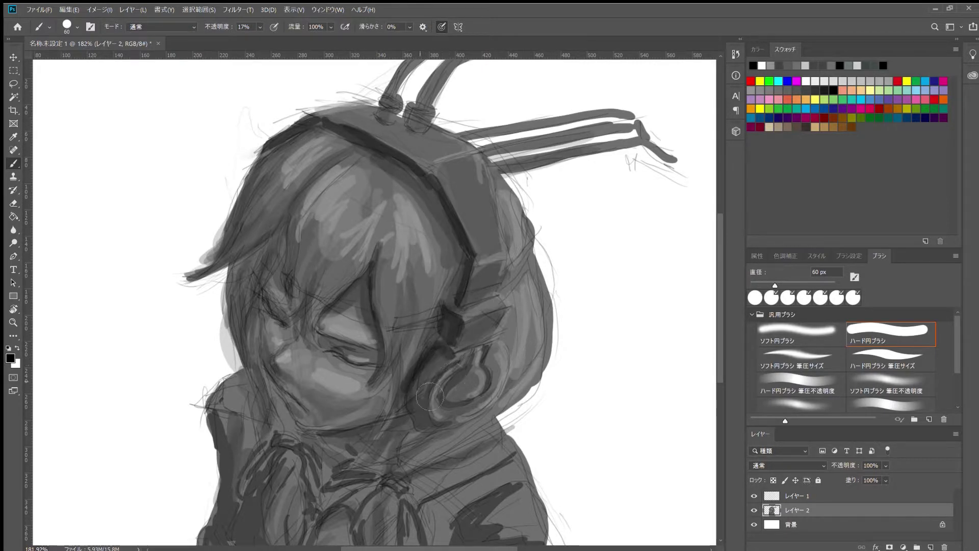
pyautogui.moveTo(433, 385); pyautogui.dragTo(424, 423)
# Darken the headband's right side again with a finer brush.
pyautogui.scroll(1, 437, 311)
pyautogui.press('[')
pyautogui.press('[')
pyautogui.press('[')
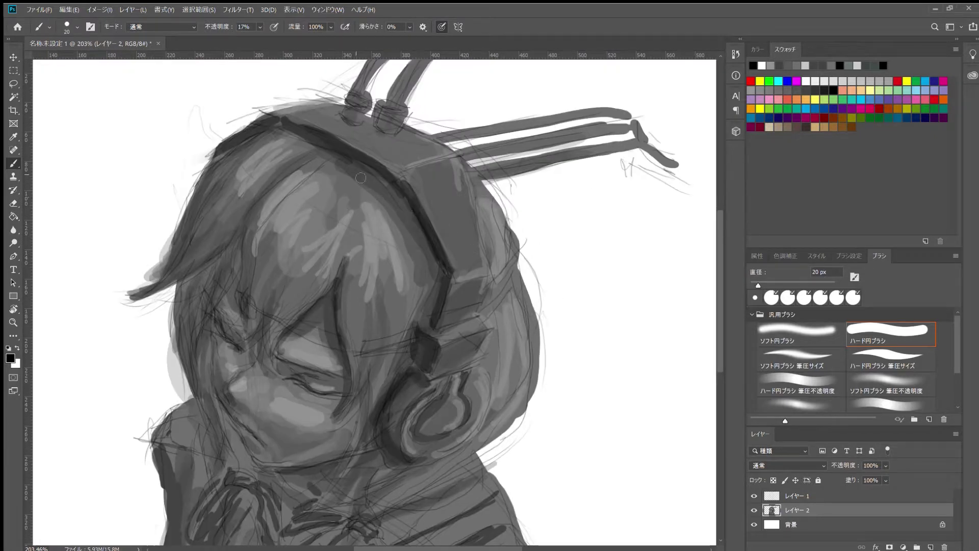
pyautogui.moveTo(435, 273); pyautogui.dragTo(459, 357)
pyautogui.moveTo(503, 262); pyautogui.dragTo(280, 279)
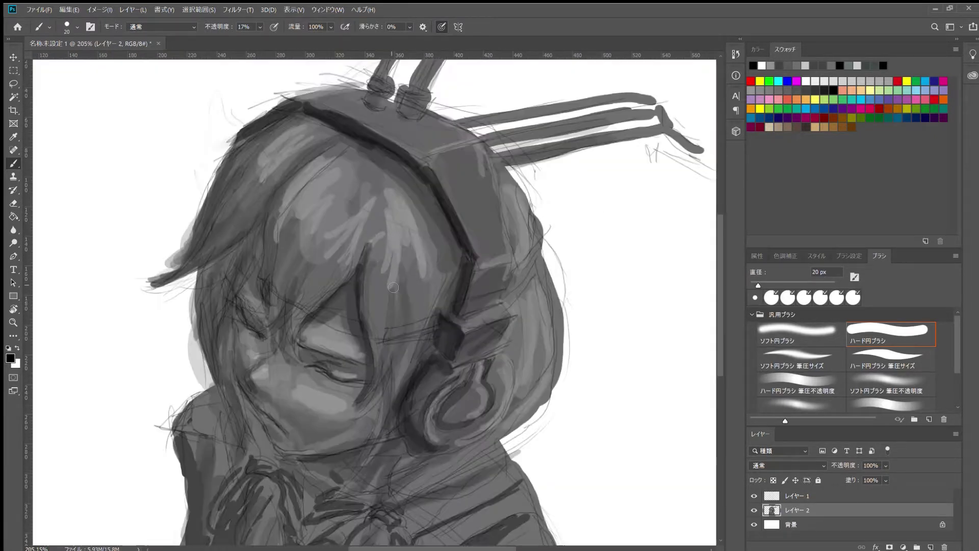
# Adjust brush opacity and darken the hair strands left of the face.
pyautogui.press('0')
pyautogui.press('6')
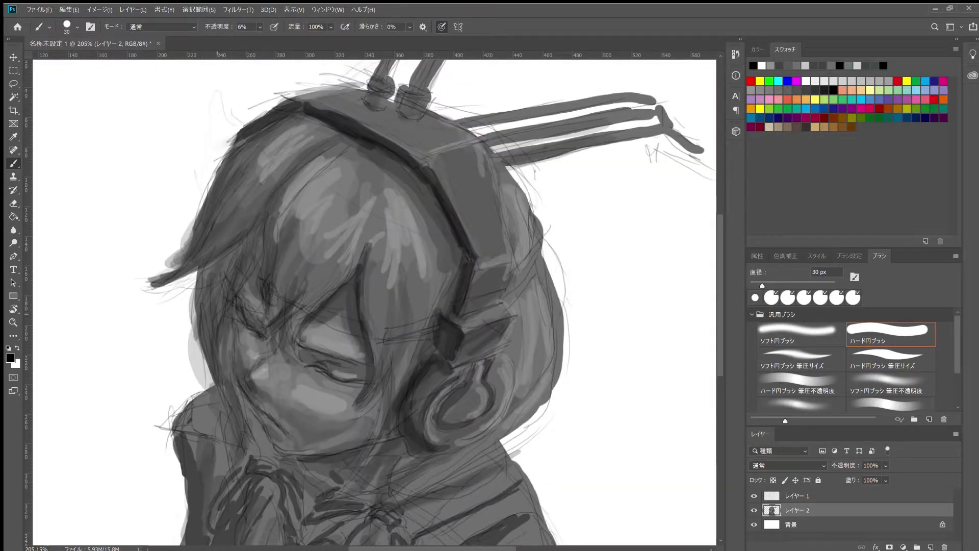
pyautogui.press('1')
pyautogui.press('8')
pyautogui.moveTo(230, 193); pyautogui.dragTo(188, 253)
pyautogui.moveTo(255, 153); pyautogui.dragTo(192, 244)
pyautogui.moveTo(280, 129); pyautogui.dragTo(238, 171)
pyautogui.moveTo(266, 211); pyautogui.dragTo(213, 322)
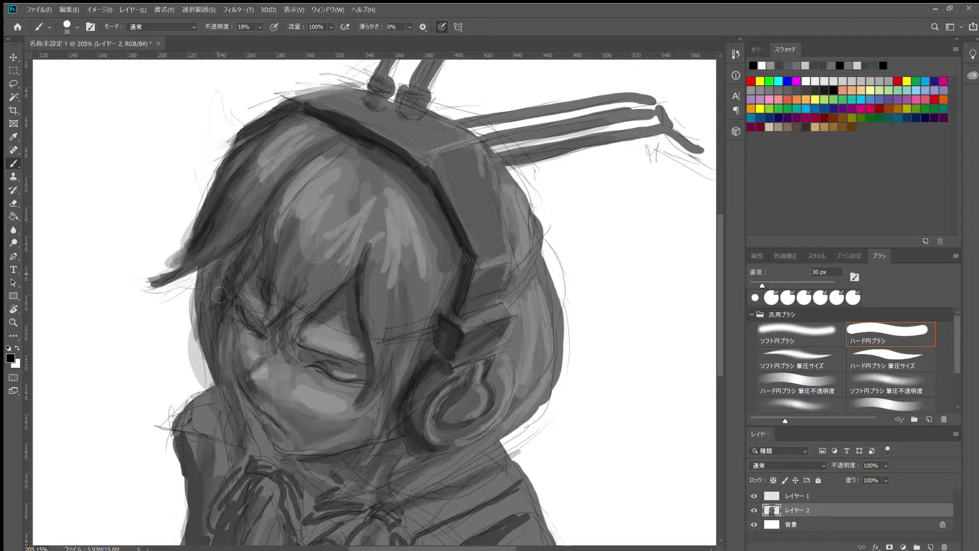
pyautogui.moveTo(228, 282); pyautogui.dragTo(249, 396)
# Add dark strokes near the chin, the hood's right side, the collar and the chest.
pyautogui.moveTo(387, 393)
pyautogui.mouseDown()
pyautogui.moveTo(352, 484)
pyautogui.moveTo(337, 477)
pyautogui.mouseUp()
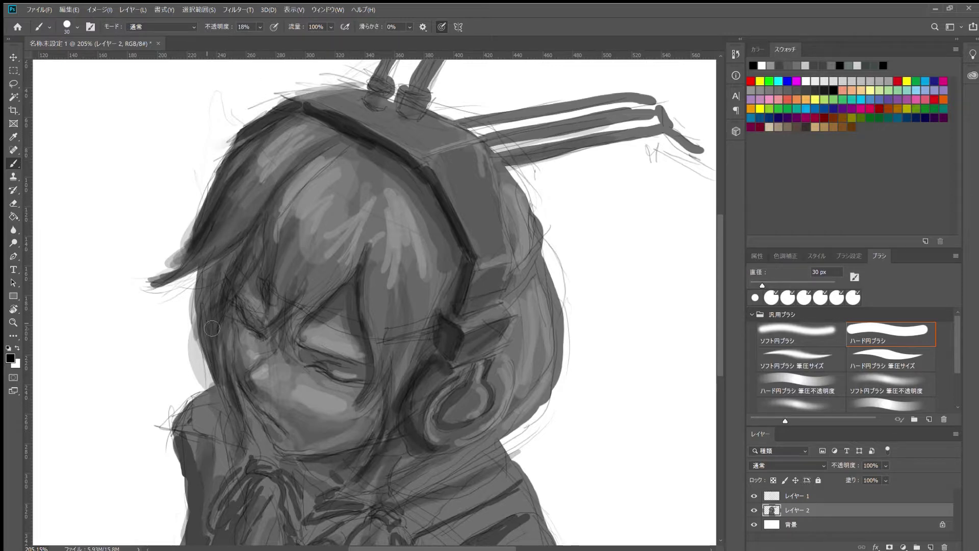
pyautogui.scroll(-5, 445, 280)
pyautogui.scroll(5, 444, 280)
pyautogui.moveTo(479, 317); pyautogui.dragTo(461, 403)
pyautogui.moveTo(438, 416)
pyautogui.mouseDown()
pyautogui.moveTo(377, 452)
pyautogui.moveTo(379, 431)
pyautogui.moveTo(369, 467)
pyautogui.mouseUp()
pyautogui.moveTo(413, 426)
pyautogui.mouseDown()
pyautogui.moveTo(378, 449)
pyautogui.moveTo(347, 535)
pyautogui.mouseUp()
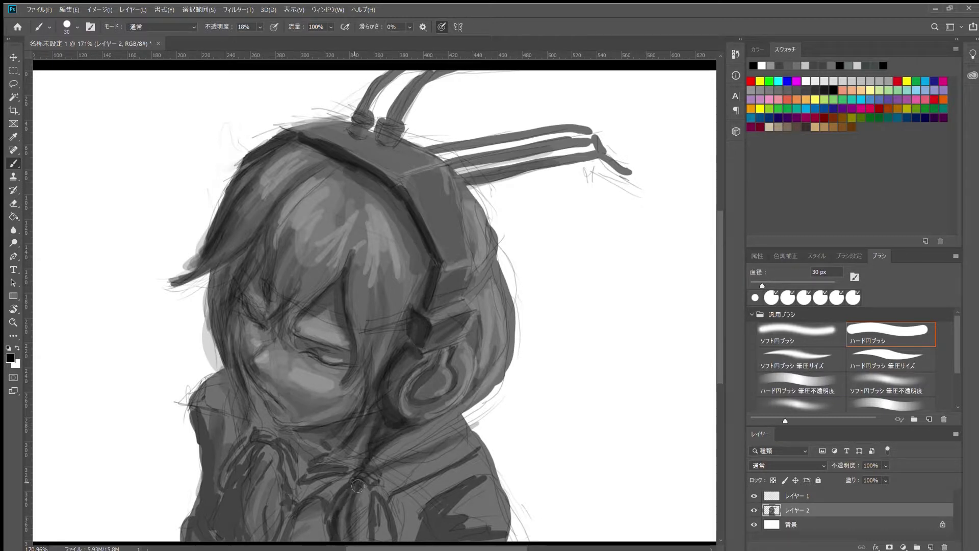
pyautogui.moveTo(363, 479); pyautogui.dragTo(336, 546)
pyautogui.scroll(-4, 435, 377)
pyautogui.scroll(3, 435, 376)
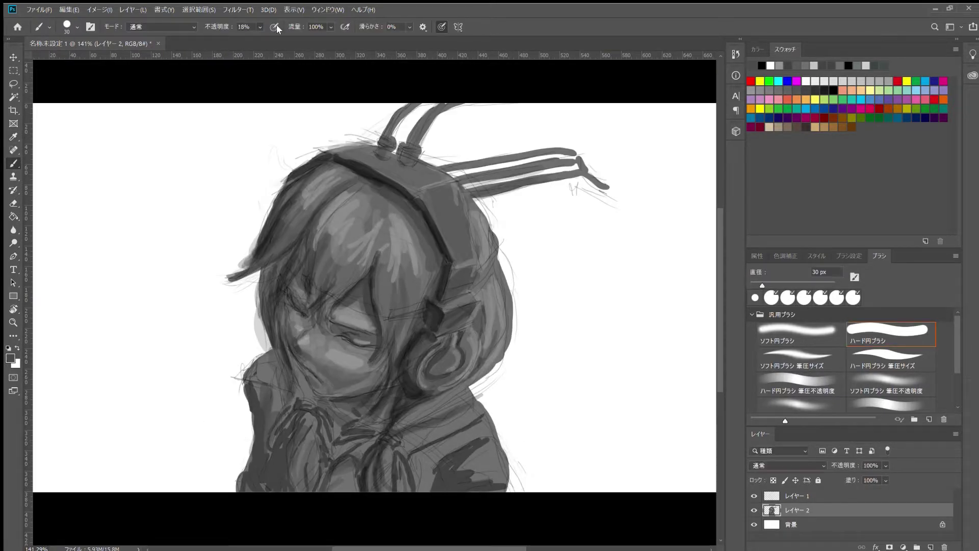
# Using sampled greys, paint the lower collar, lighten the collar knot and highlight the hair's right edge.
pyautogui.keyDown('alt'); pyautogui.click(278, 462); pyautogui.keyUp('alt')
pyautogui.moveTo(278, 459)
pyautogui.mouseDown()
pyautogui.moveTo(271, 490)
pyautogui.moveTo(306, 489)
pyautogui.mouseUp()
pyautogui.keyDown('alt'); pyautogui.click(299, 459); pyautogui.keyUp('alt')
pyautogui.press('8')
pyautogui.press('2')
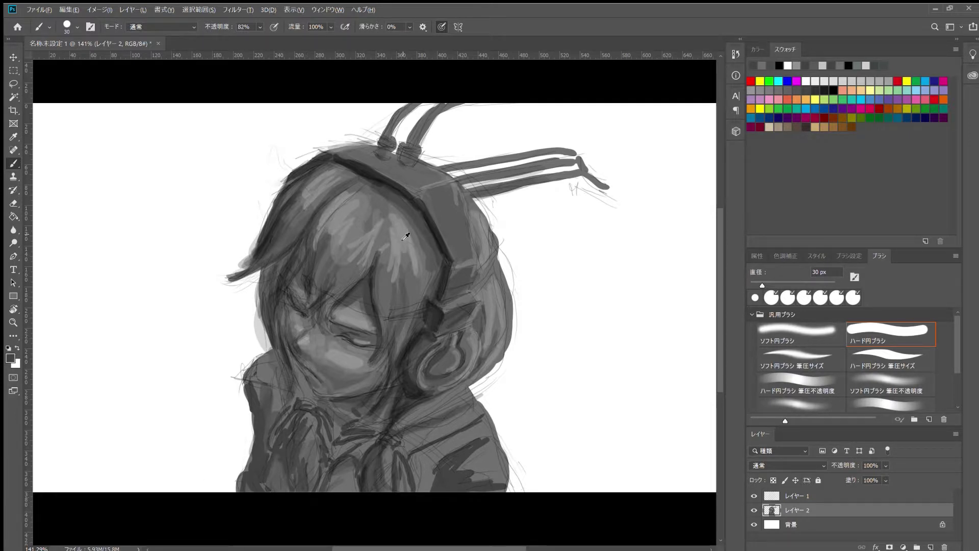
pyautogui.keyDown('alt'); pyautogui.click(388, 436); pyautogui.keyUp('alt')
pyautogui.moveTo(390, 433); pyautogui.dragTo(416, 500)
pyautogui.moveTo(506, 359); pyautogui.dragTo(502, 265)
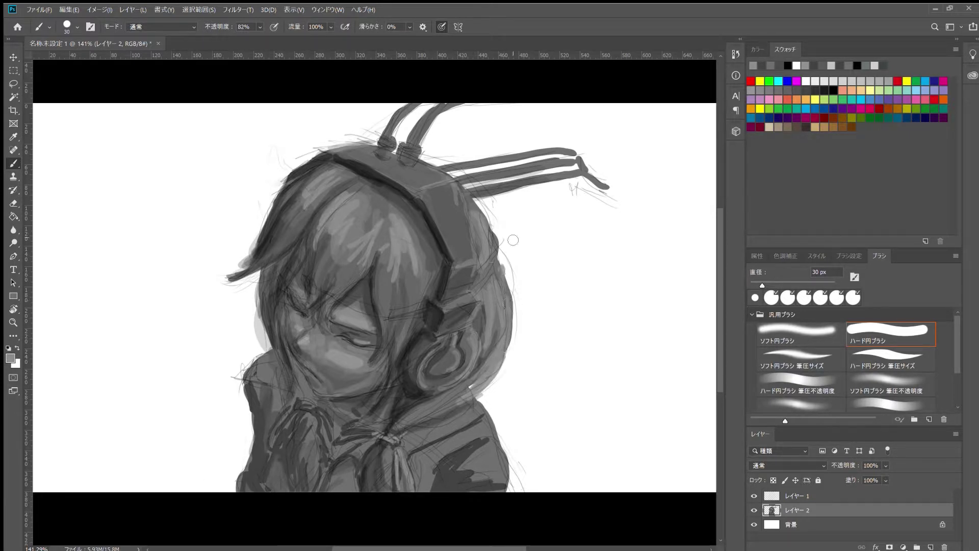
pyautogui.keyDown('alt'); pyautogui.scroll(-5, 388, 176); pyautogui.keyUp('alt')
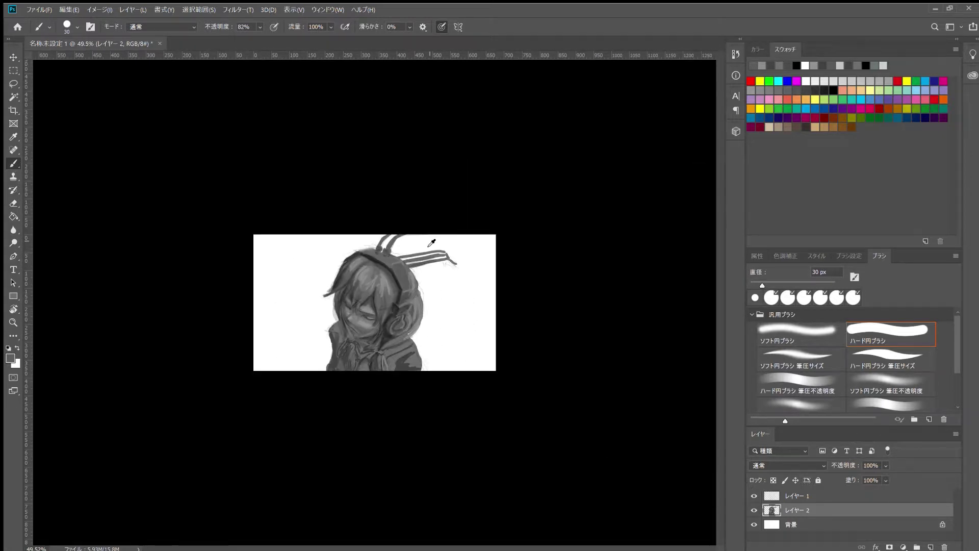
# Sketch dark grey strokes around the bow and over the scarf and collar.
pyautogui.scroll(2, 408, 285)
pyautogui.scroll(3, 372, 347)
pyautogui.keyDown('alt'); pyautogui.click(406, 344); pyautogui.keyUp('alt')
pyautogui.moveTo(324, 394)
pyautogui.mouseDown()
pyautogui.moveTo(293, 434)
pyautogui.moveTo(306, 456)
pyautogui.moveTo(377, 417)
pyautogui.moveTo(337, 408)
pyautogui.moveTo(332, 397)
pyautogui.mouseUp()
pyautogui.keyDown('alt'); pyautogui.click(360, 407); pyautogui.keyUp('alt')
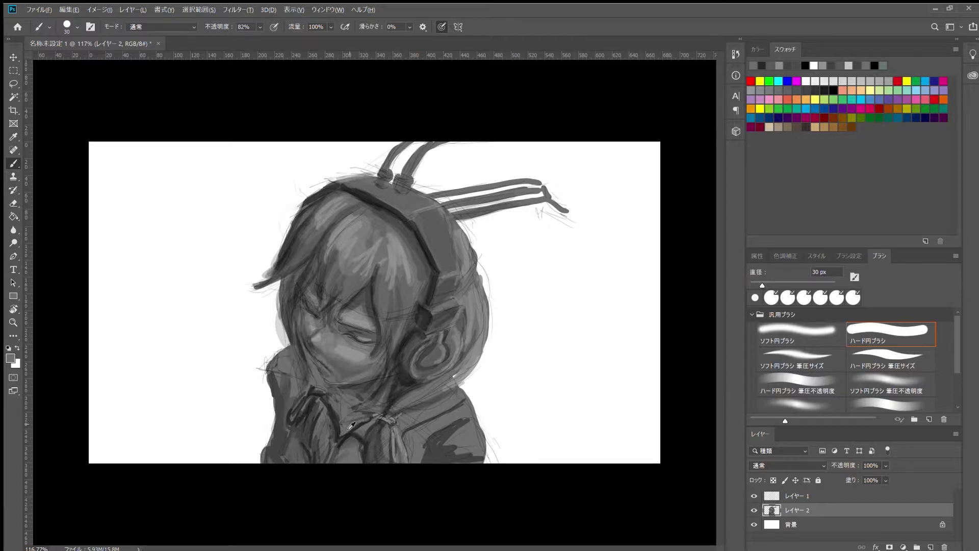
pyautogui.moveTo(342, 433); pyautogui.dragTo(315, 405)
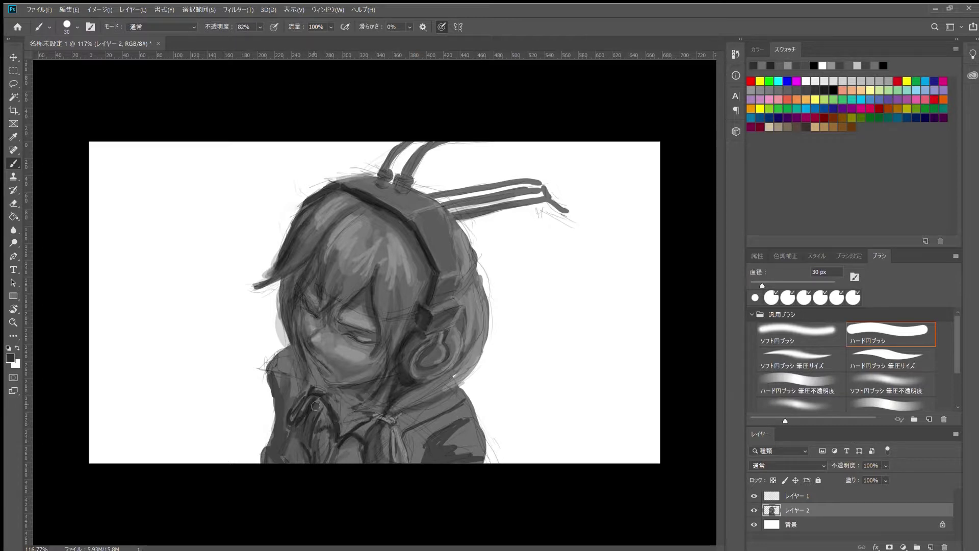
# Paint light grey over the scarf and shoulder with a larger brush.
pyautogui.click(372, 381)
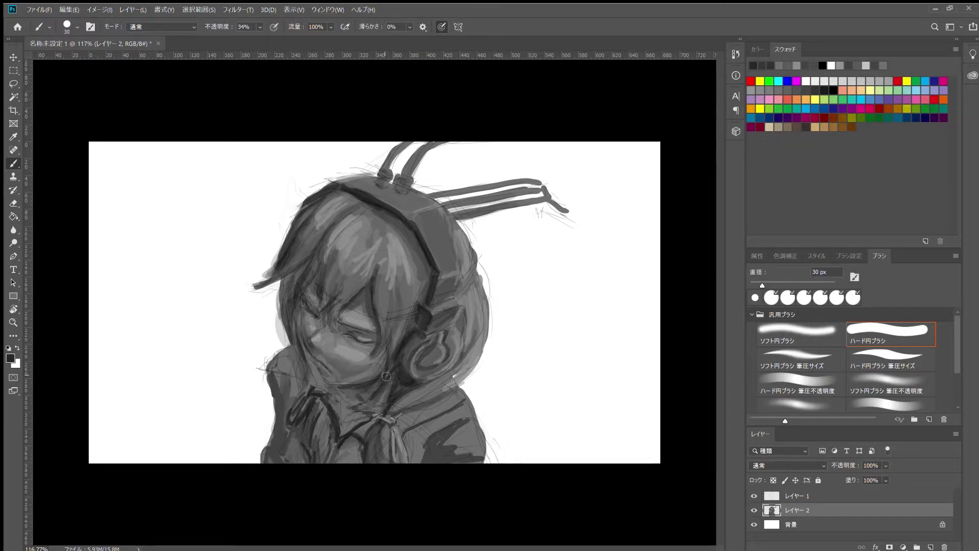
pyautogui.scroll(-5, 375, 386)
pyautogui.scroll(5, 375, 386)
pyautogui.keyDown('alt'); pyautogui.click(487, 353); pyautogui.keyUp('alt')
pyautogui.press(']')
pyautogui.press(']')
pyautogui.press(']')
pyautogui.moveTo(479, 431)
pyautogui.mouseDown()
pyautogui.moveTo(449, 444)
pyautogui.moveTo(459, 433)
pyautogui.moveTo(433, 424)
pyautogui.mouseUp()
pyautogui.moveTo(474, 398)
pyautogui.mouseDown()
pyautogui.moveTo(424, 428)
pyautogui.moveTo(414, 464)
pyautogui.mouseUp()
# Darken the scarf and shoulder area, then switch to white at lower opacity.
pyautogui.keyDown('alt'); pyautogui.click(422, 427); pyautogui.keyUp('alt')
pyautogui.moveTo(438, 388); pyautogui.dragTo(398, 408)
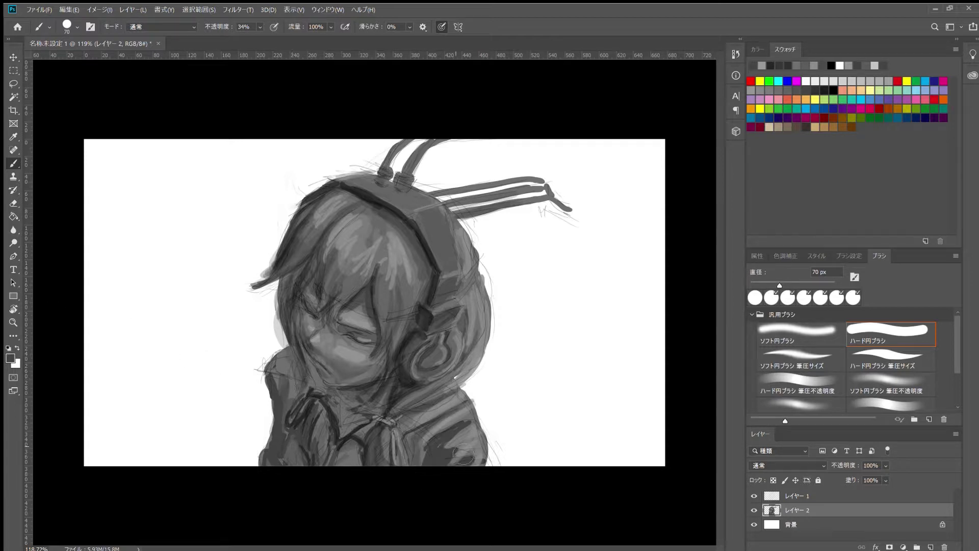
pyautogui.keyDown('alt'); pyautogui.click(473, 433); pyautogui.keyUp('alt')
pyautogui.press('x')
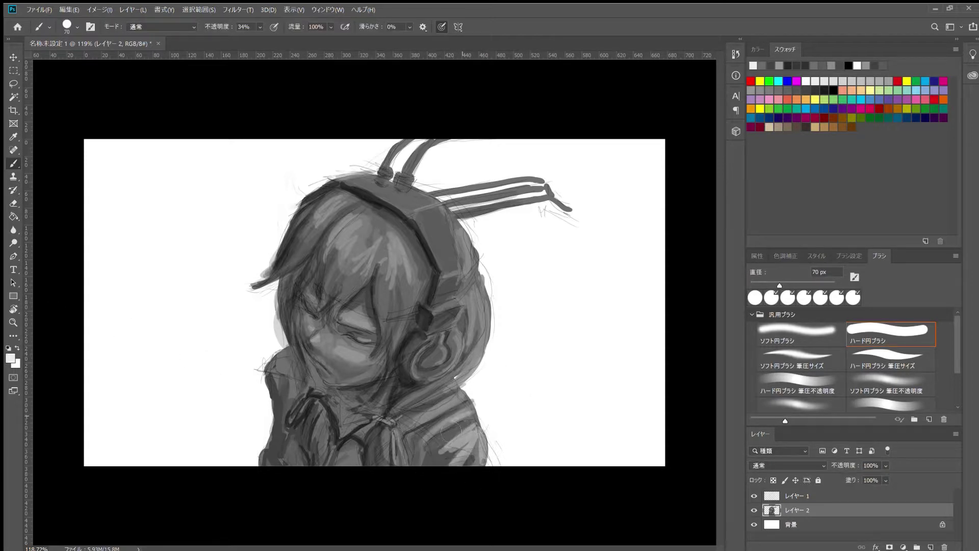
pyautogui.press('1')
pyautogui.press('5')
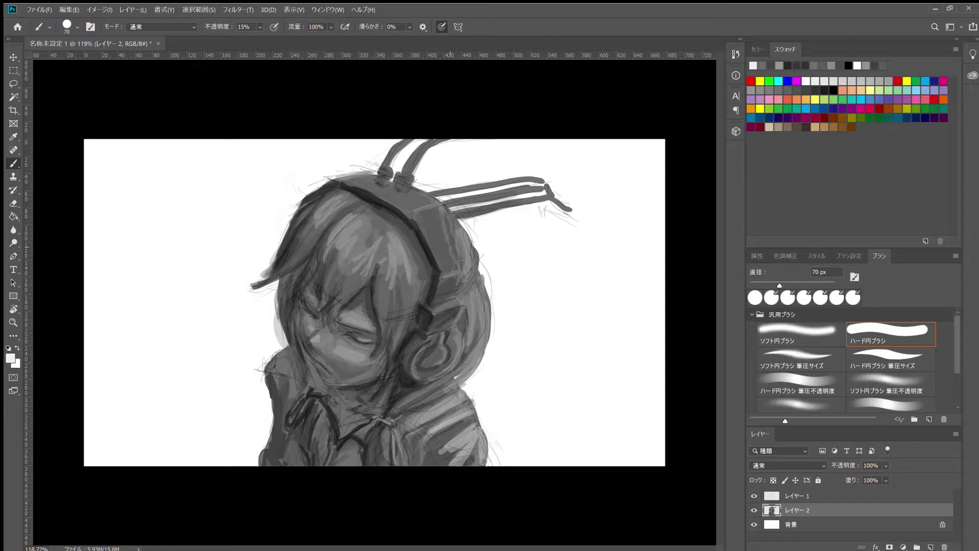
# With a smaller brush, draw a dark grey stroke across the face.
pyautogui.scroll(-4, 408, 235)
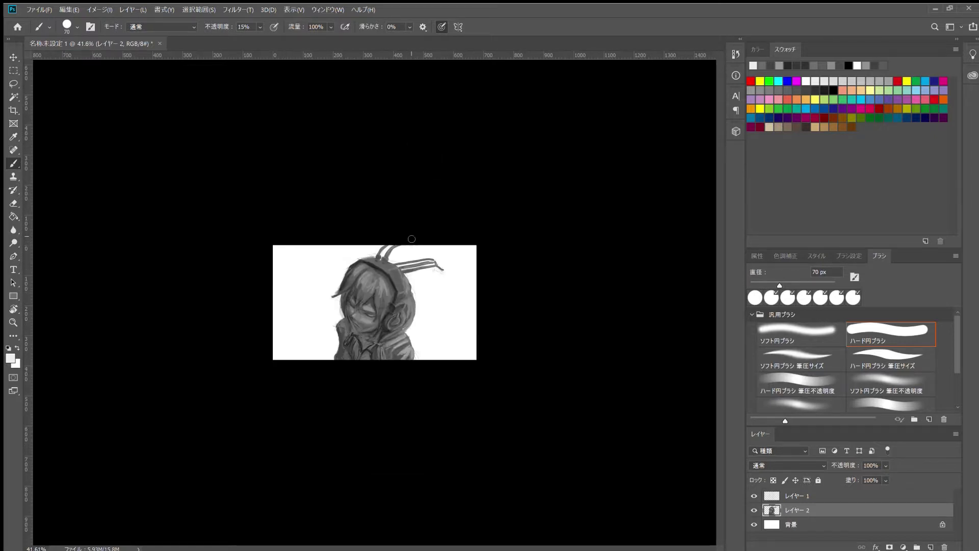
pyautogui.scroll(7, 408, 235)
pyautogui.press('[')
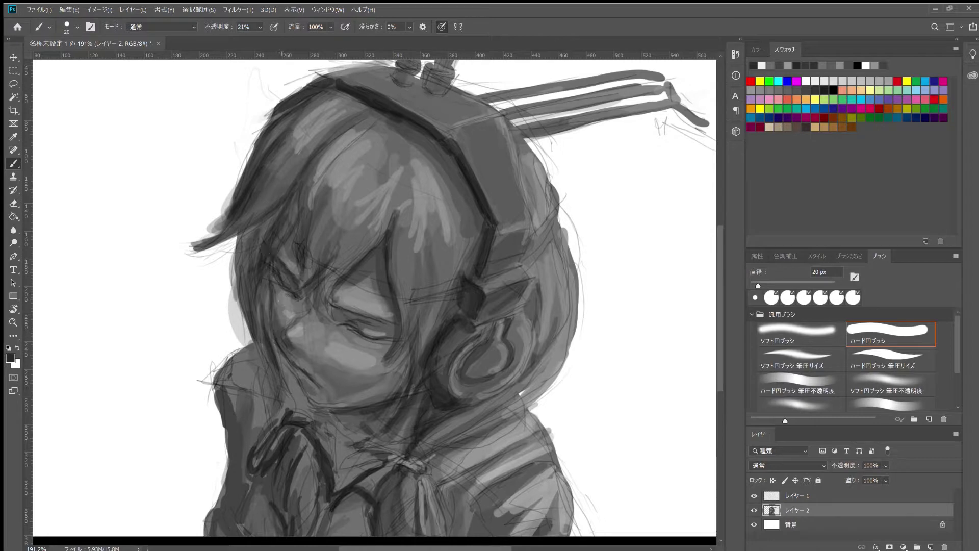
pyautogui.keyDown('alt'); pyautogui.click(288, 322); pyautogui.keyUp('alt')
pyautogui.scroll(-5, 288, 321)
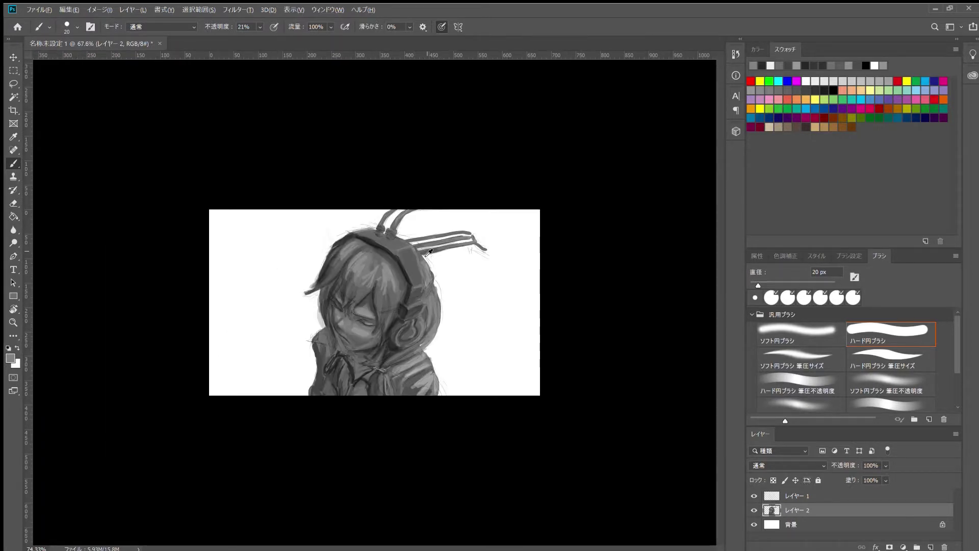
pyautogui.scroll(5, 429, 252)
pyautogui.keyDown('alt'); pyautogui.click(269, 324); pyautogui.keyUp('alt')
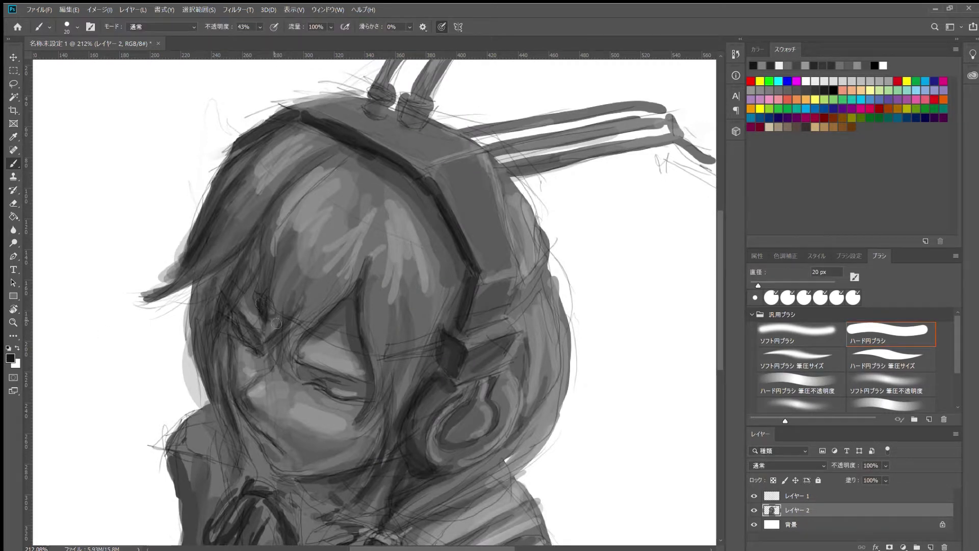
pyautogui.moveTo(276, 323); pyautogui.dragTo(356, 340)
# Paint light grey lines along the visor frame at full opacity.
pyautogui.keyDown('alt'); pyautogui.click(269, 301); pyautogui.keyUp('alt')
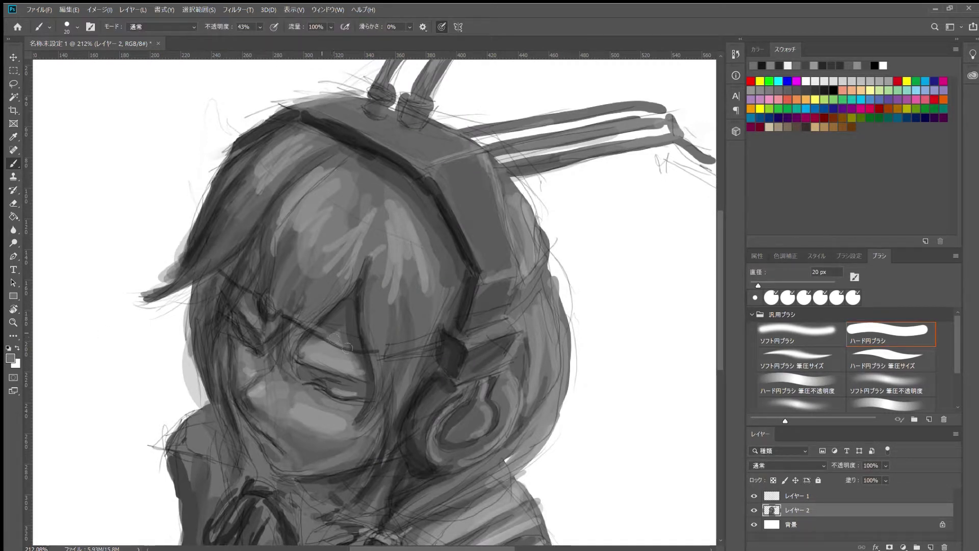
pyautogui.press('0')
pyautogui.moveTo(283, 310); pyautogui.dragTo(439, 335)
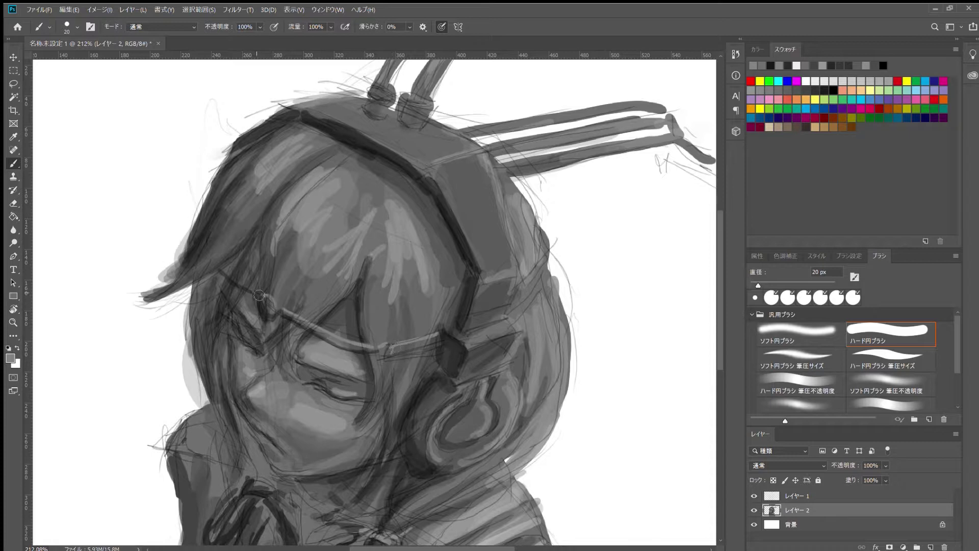
pyautogui.moveTo(224, 271); pyautogui.dragTo(265, 301)
pyautogui.keyDown('alt'); pyautogui.click(319, 294); pyautogui.keyUp('alt')
pyautogui.moveTo(436, 345); pyautogui.dragTo(350, 352)
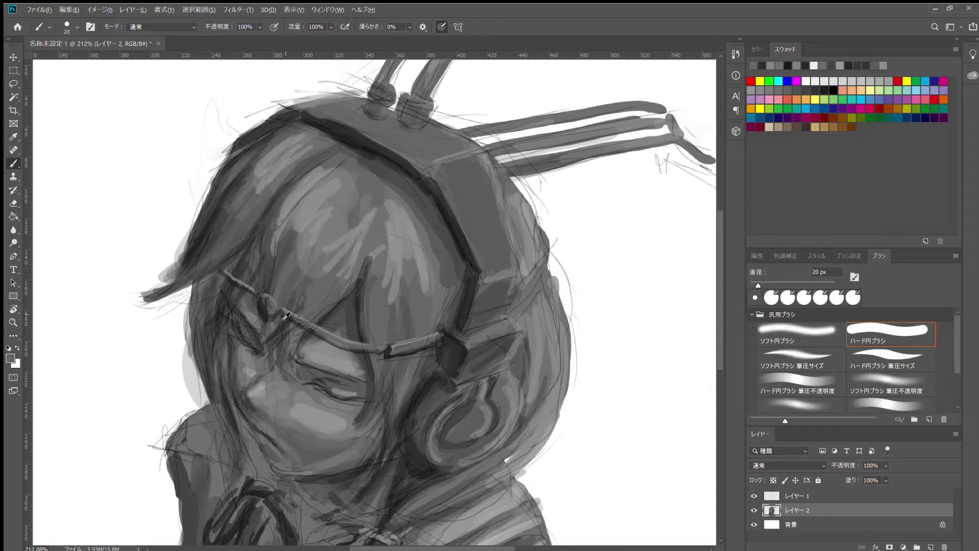
# At 10% opacity, add a lighter mark on the hair and dark strokes near the headband.
pyautogui.keyDown('alt'); pyautogui.click(284, 318); pyautogui.keyUp('alt')
pyautogui.press('1')
pyautogui.keyDown('alt'); pyautogui.click(279, 315); pyautogui.keyUp('alt')
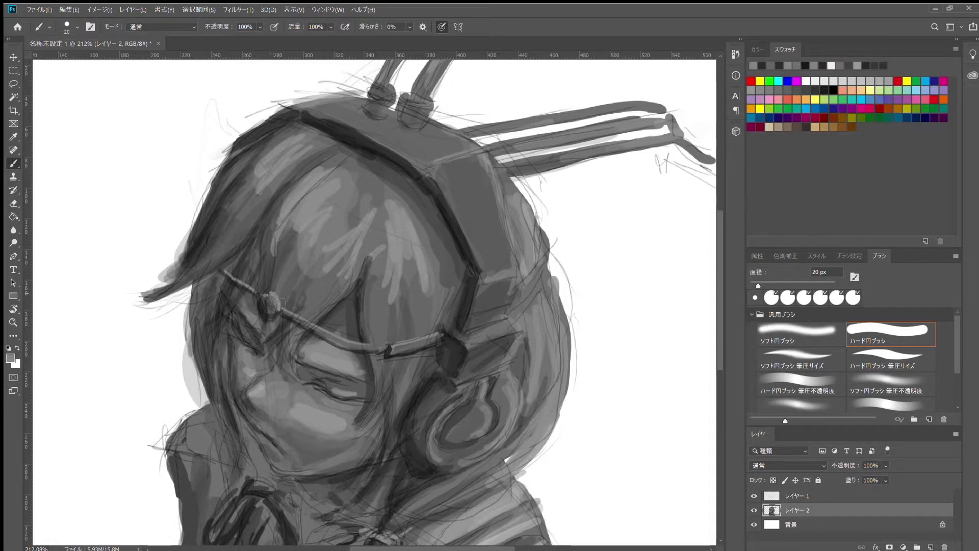
pyautogui.moveTo(291, 221)
pyautogui.mouseDown()
pyautogui.moveTo(285, 233)
pyautogui.moveTo(250, 171)
pyautogui.moveTo(321, 145)
pyautogui.mouseUp()
pyautogui.keyDown('alt'); pyautogui.click(423, 166); pyautogui.keyUp('alt')
pyautogui.moveTo(419, 170); pyautogui.dragTo(439, 193)
pyautogui.hotkey('ctrl', '-')
pyautogui.hotkey('ctrl', '-')
pyautogui.hotkey('ctrl', '-')
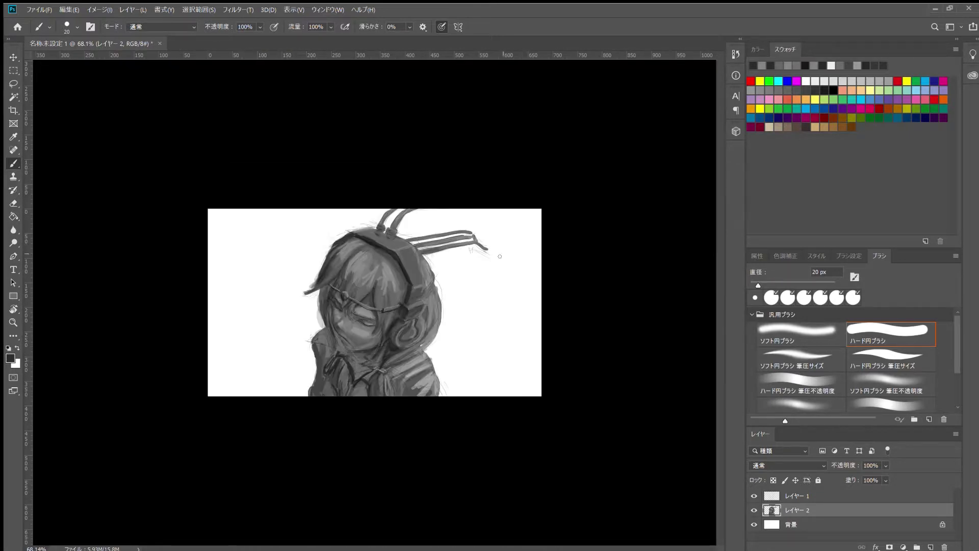
# Sample dark greys and paint dark strokes down the face's left edge and along the chin.
pyautogui.scroll(5, 351, 325)
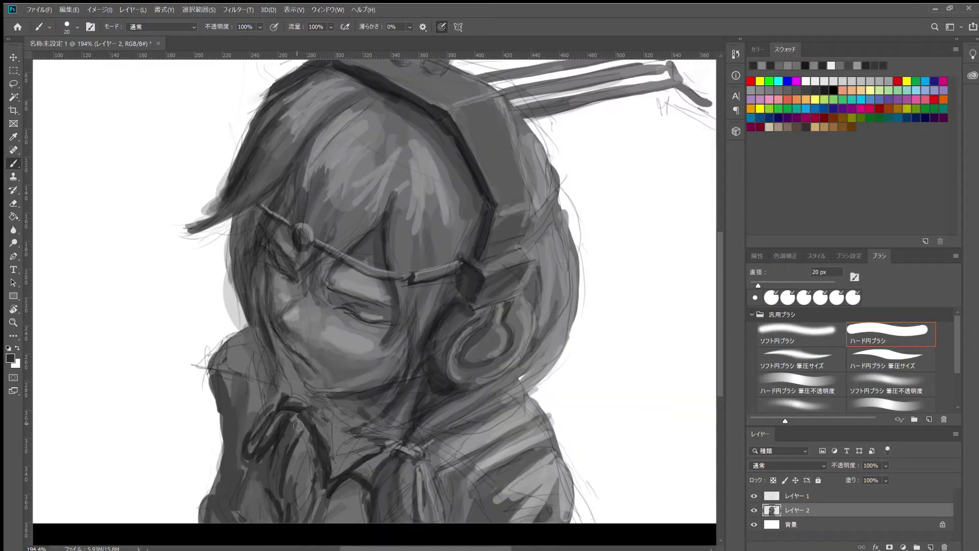
pyautogui.keyDown('alt'); pyautogui.click(330, 455); pyautogui.keyUp('alt')
pyautogui.keyDown('alt'); pyautogui.click(319, 492); pyautogui.keyUp('alt')
pyautogui.keyDown('alt'); pyautogui.click(275, 487); pyautogui.keyUp('alt')
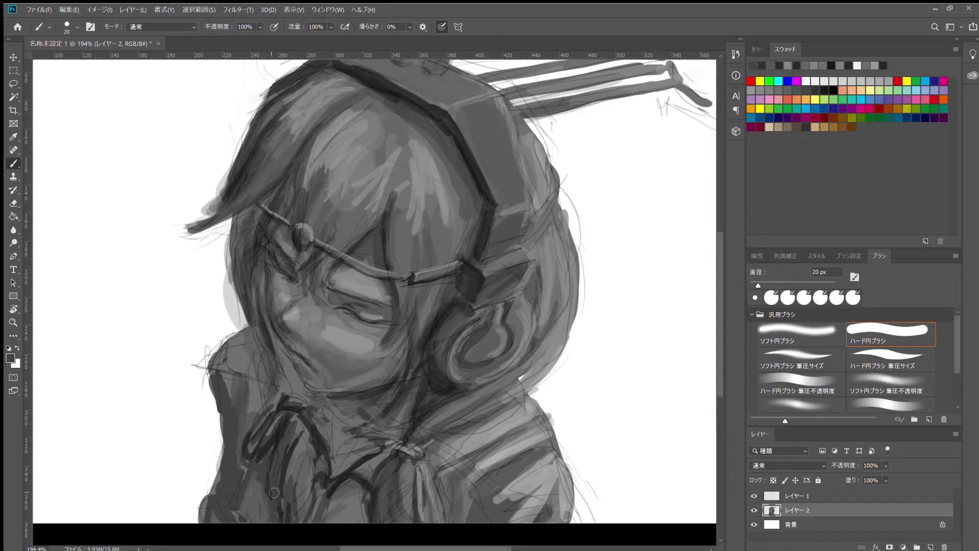
pyautogui.keyDown('alt'); pyautogui.click(243, 400); pyautogui.keyUp('alt')
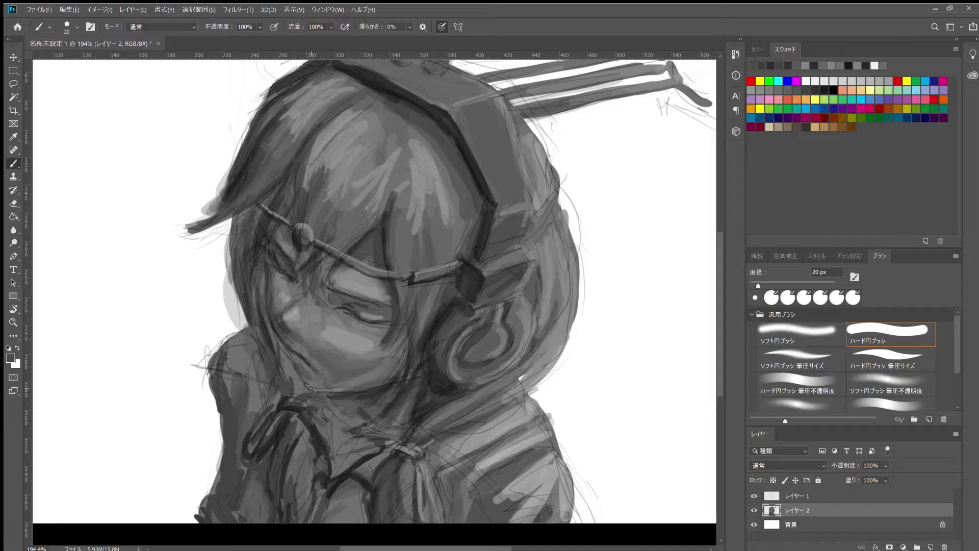
pyautogui.moveTo(301, 396)
pyautogui.mouseDown()
pyautogui.moveTo(260, 339)
pyautogui.moveTo(239, 250)
pyautogui.mouseUp()
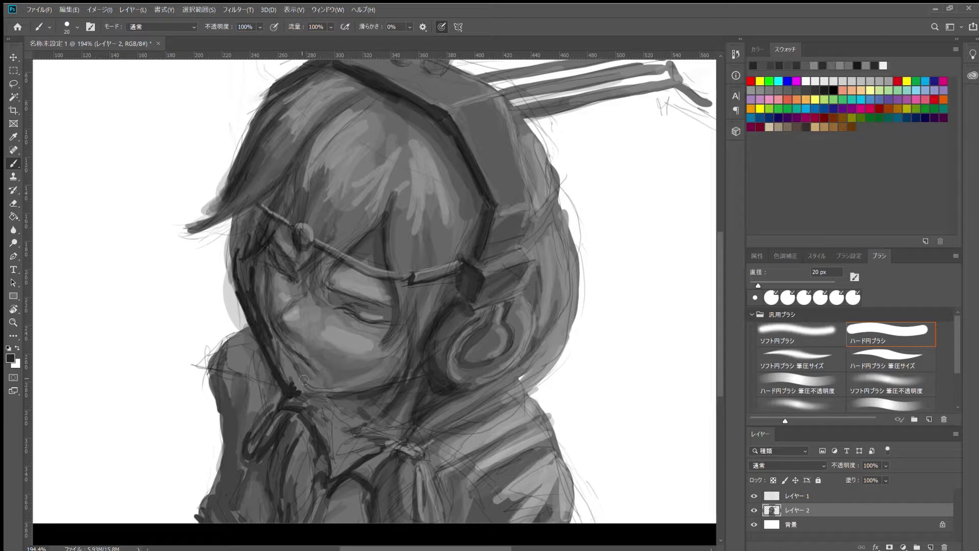
pyautogui.keyDown('alt'); pyautogui.click(303, 380); pyautogui.keyUp('alt')
pyautogui.moveTo(283, 358); pyautogui.dragTo(308, 395)
pyautogui.keyDown('alt'); pyautogui.click(418, 428); pyautogui.keyUp('alt')
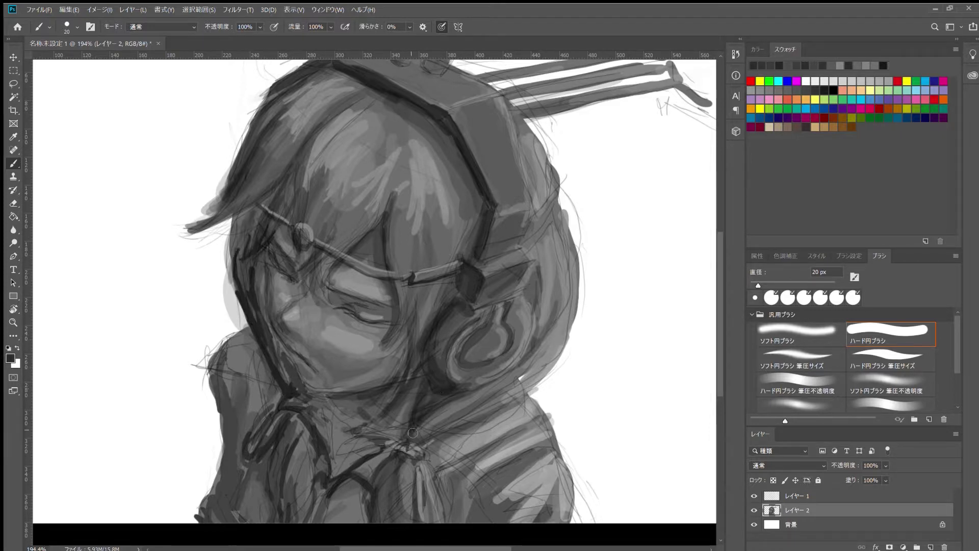
pyautogui.keyDown('alt'); pyautogui.click(374, 442); pyautogui.keyUp('alt')
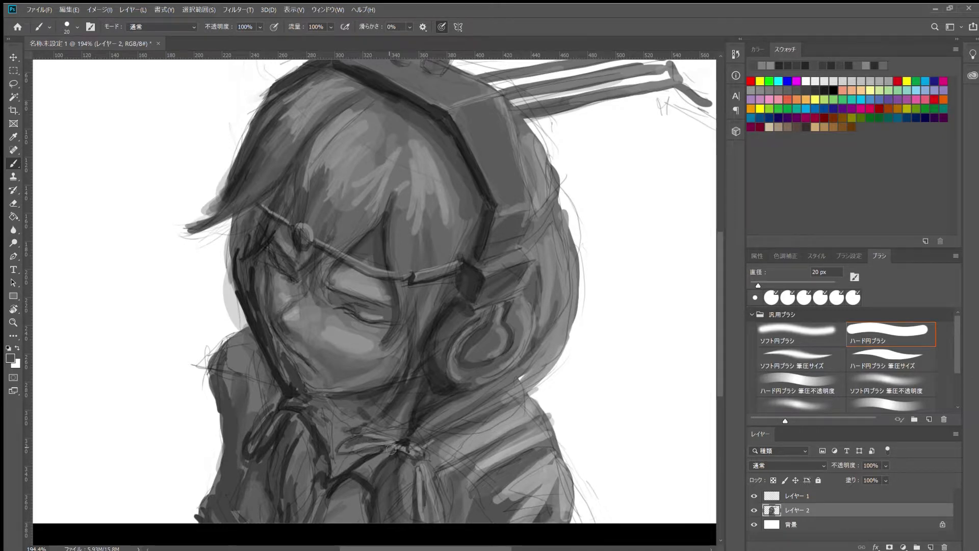
pyautogui.scroll(-5, 357, 445)
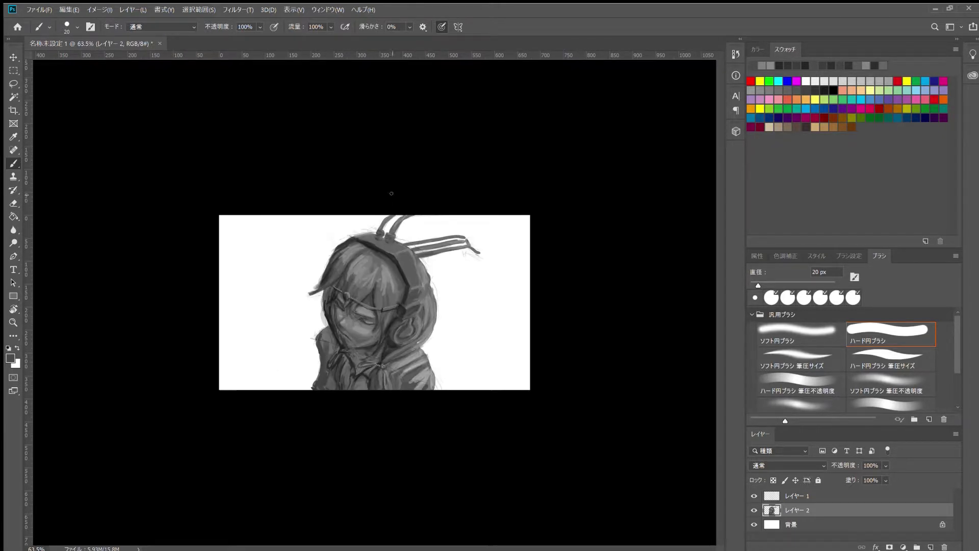
# Shade the right headphone band darker at 54% brush opacity.
pyautogui.scroll(4, 374, 302)
pyautogui.keyDown('alt'); pyautogui.click(404, 336); pyautogui.keyUp('alt')
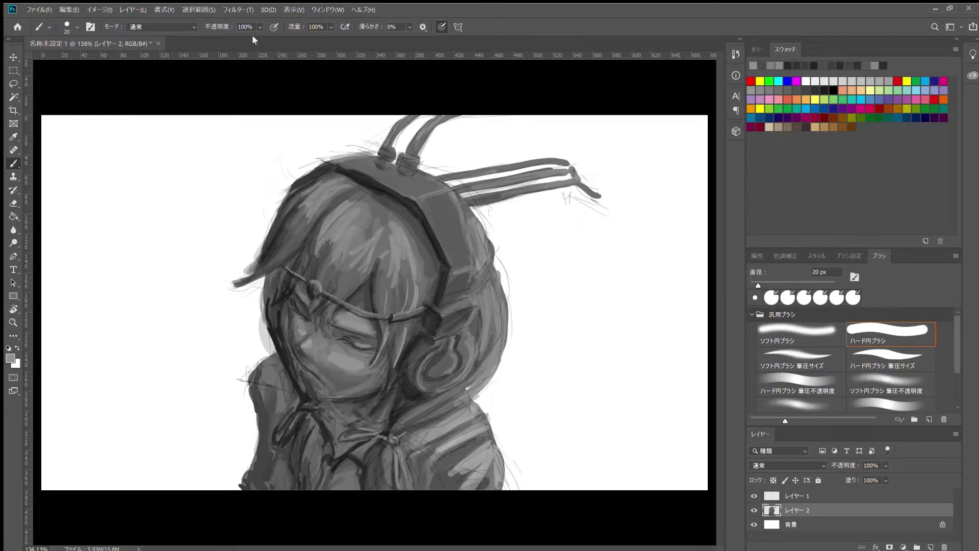
pyautogui.keyDown('alt'); pyautogui.click(374, 289); pyautogui.keyUp('alt')
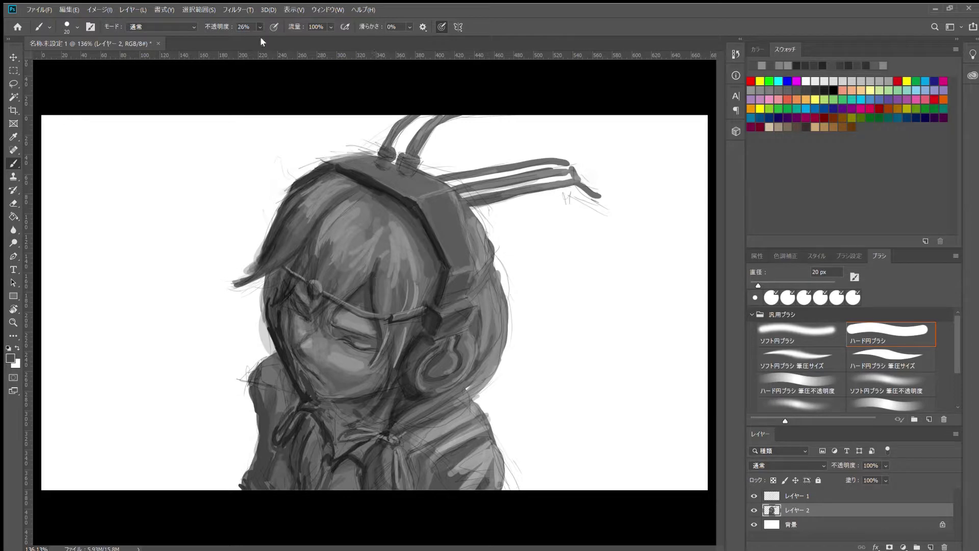
pyautogui.press('5')
pyautogui.press('4')
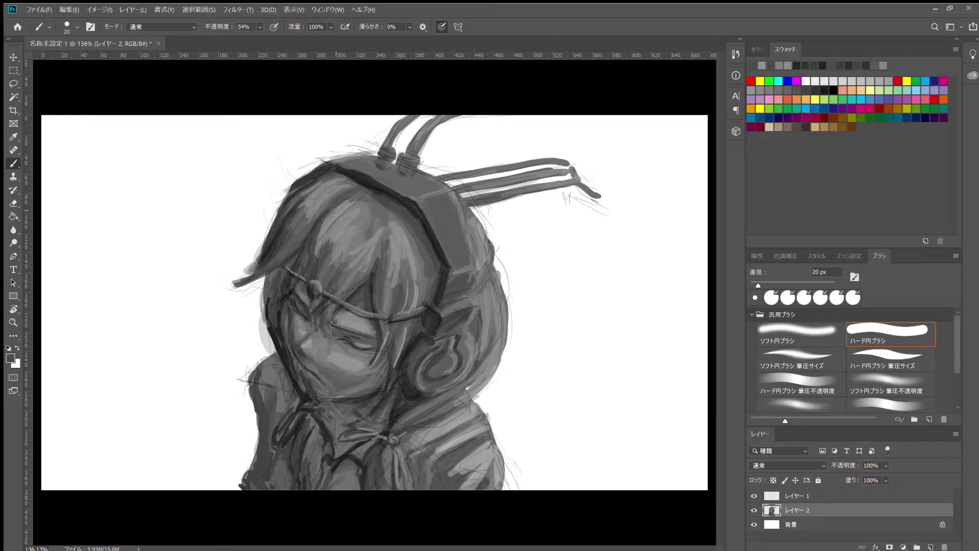
pyautogui.moveTo(487, 360); pyautogui.dragTo(487, 251)
pyautogui.moveTo(483, 293)
pyautogui.mouseDown()
pyautogui.moveTo(492, 258)
pyautogui.moveTo(477, 234)
pyautogui.mouseUp()
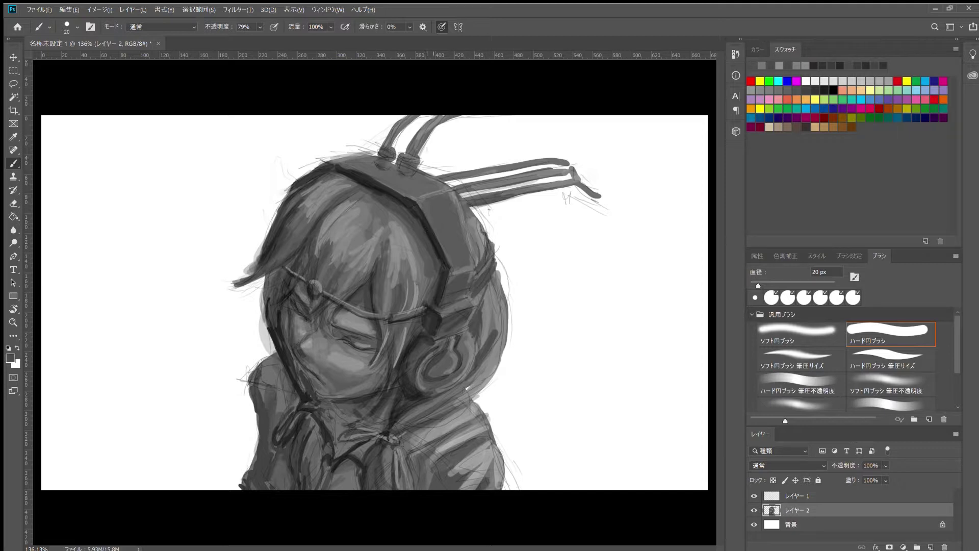
# At full opacity, darken the antenna rods and stems and repaint the headband corner as a lighter panel.
pyautogui.press('0')
pyautogui.moveTo(531, 190); pyautogui.dragTo(469, 204)
pyautogui.moveTo(561, 184); pyautogui.dragTo(441, 180)
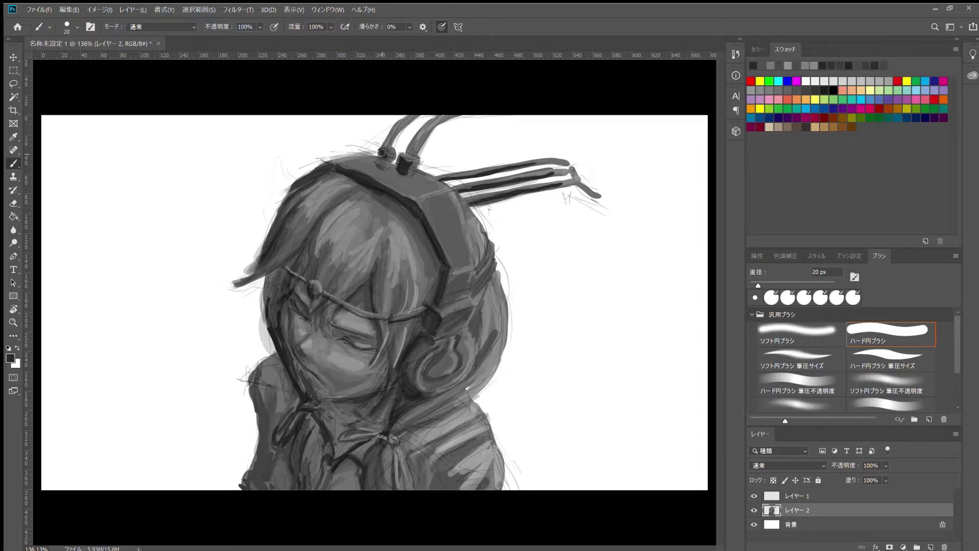
pyautogui.moveTo(388, 150); pyautogui.dragTo(400, 122)
pyautogui.moveTo(410, 153); pyautogui.dragTo(423, 129)
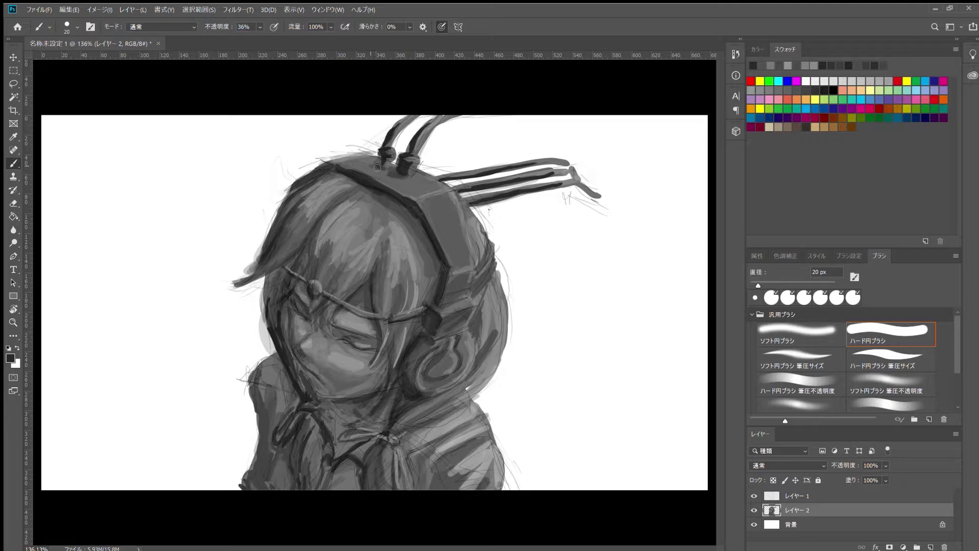
pyautogui.moveTo(428, 204); pyautogui.dragTo(436, 217)
pyautogui.moveTo(452, 279); pyautogui.dragTo(464, 294)
pyautogui.scroll(-5, 443, 191)
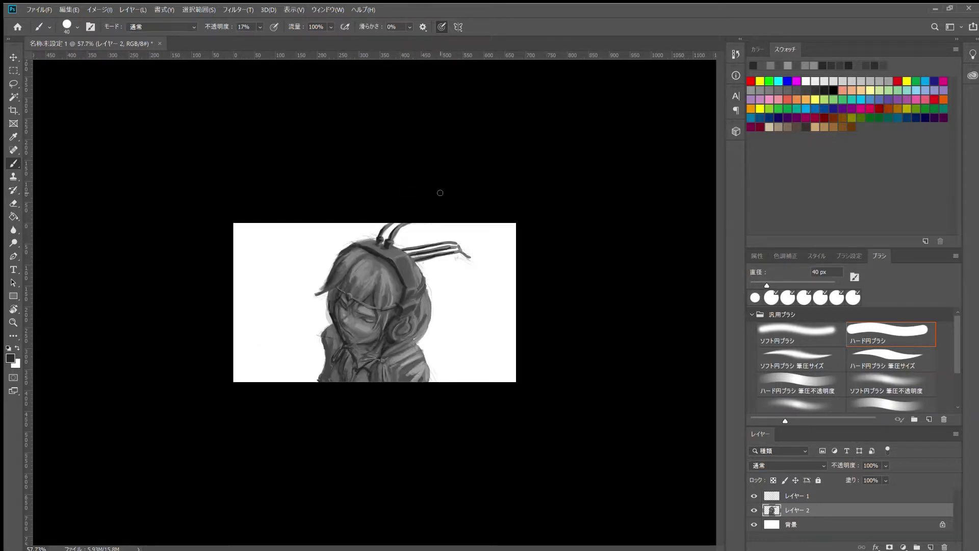
# Paint a near-black line along the cheek edge and darken the cheek and chin.
pyautogui.scroll(5, 440, 192)
pyautogui.press('e')
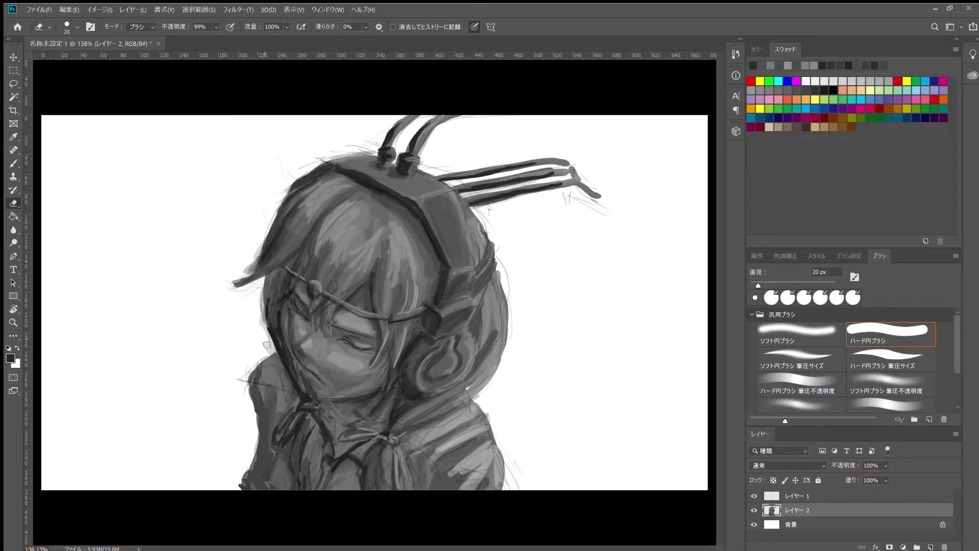
pyautogui.press('b')
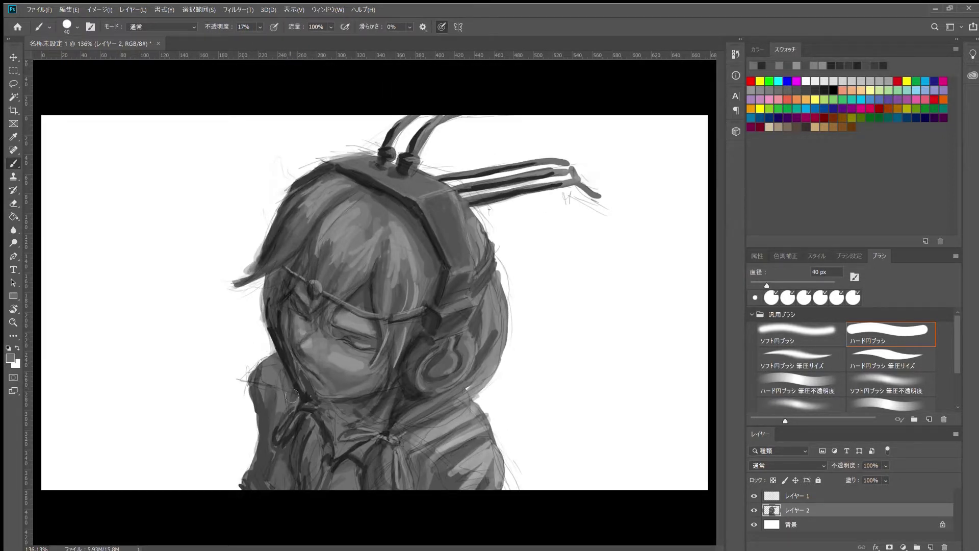
pyautogui.keyDown('alt'); pyautogui.click(292, 383); pyautogui.keyUp('alt')
pyautogui.moveTo(294, 355); pyautogui.dragTo(324, 405)
pyautogui.keyDown('alt'); pyautogui.click(291, 353); pyautogui.keyUp('alt')
pyautogui.moveTo(288, 375)
pyautogui.mouseDown()
pyautogui.moveTo(306, 393)
pyautogui.moveTo(281, 380)
pyautogui.mouseUp()
pyautogui.keyDown('alt'); pyautogui.click(278, 346); pyautogui.keyUp('alt')
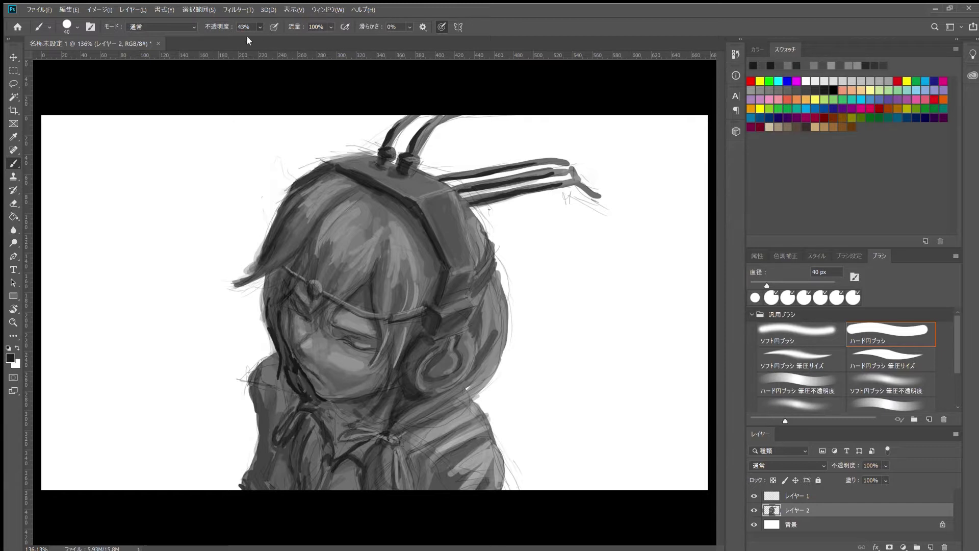
# Lighten the left hair tip and shade the chin, jaw and collar darker.
pyautogui.keyDown('alt'); pyautogui.click(312, 250); pyautogui.keyUp('alt')
pyautogui.moveTo(288, 286); pyautogui.dragTo(257, 275)
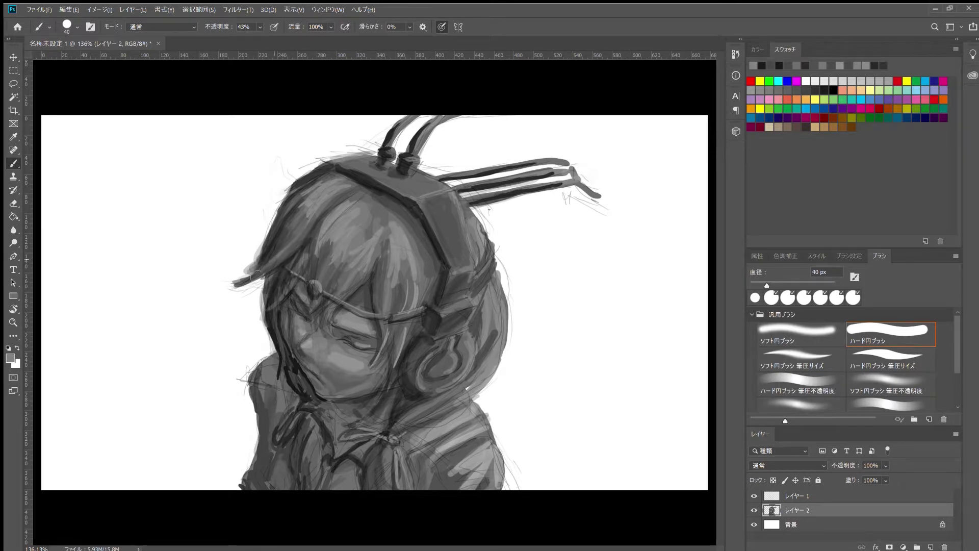
pyautogui.keyDown('alt'); pyautogui.click(462, 238); pyautogui.keyUp('alt')
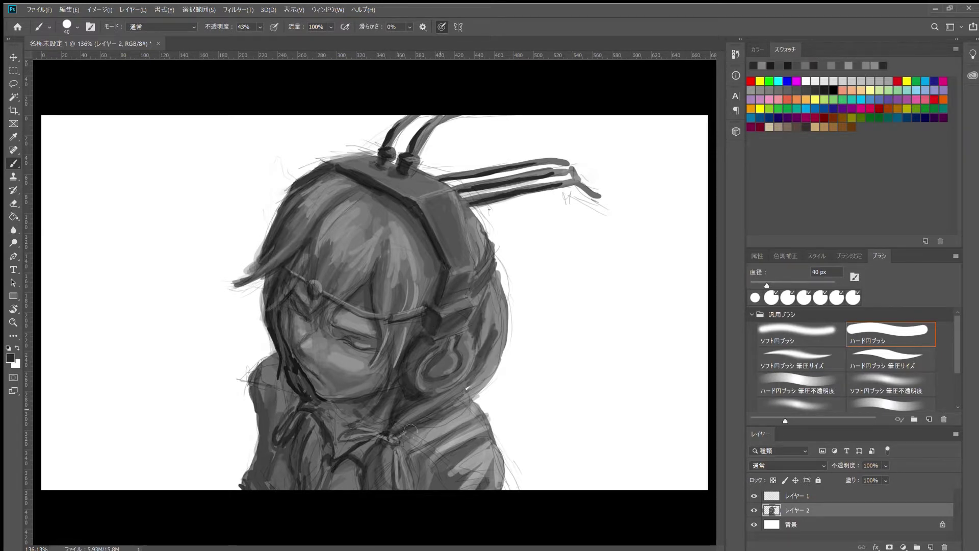
pyautogui.moveTo(414, 352); pyautogui.dragTo(354, 425)
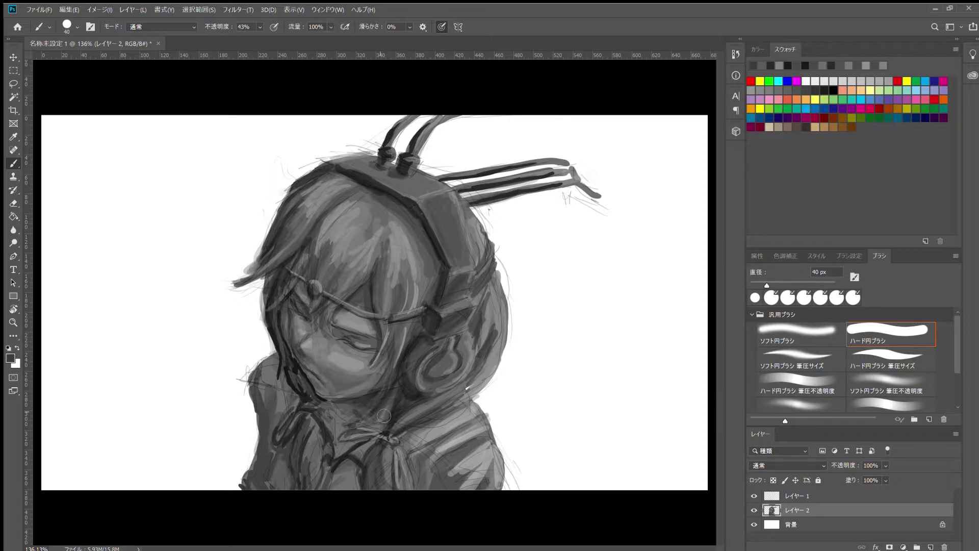
# Paint white highlights along the antenna pipes at 8% brush opacity.
pyautogui.press('x')
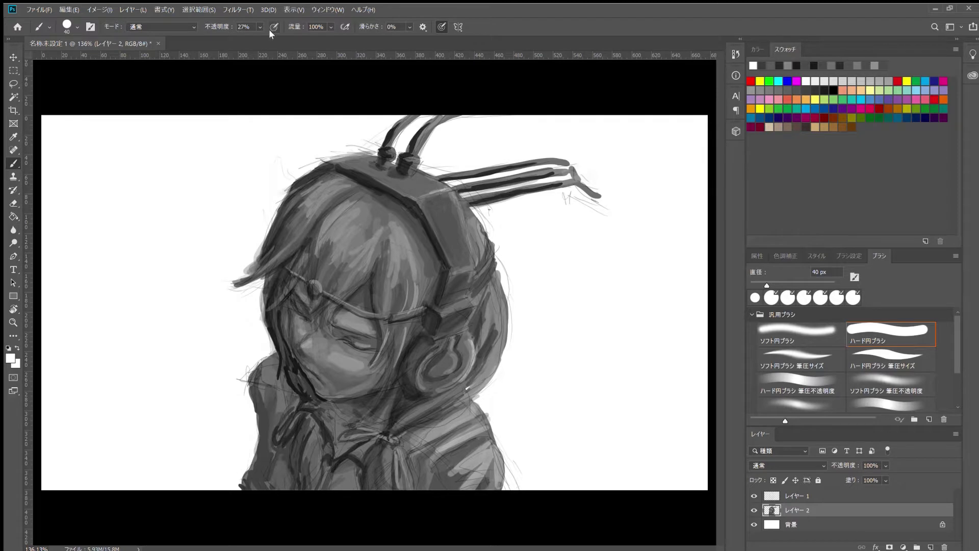
pyautogui.press('0')
pyautogui.press('8')
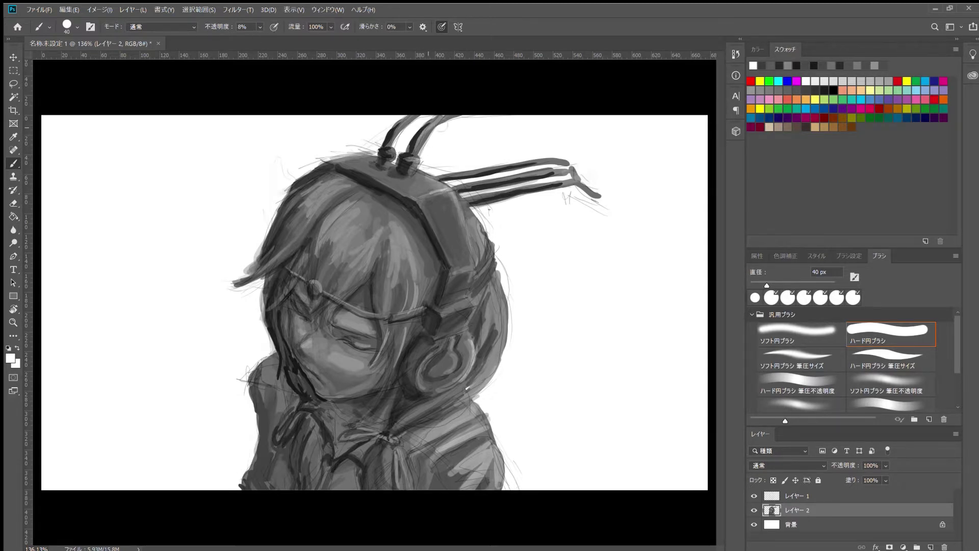
pyautogui.moveTo(465, 189)
pyautogui.mouseDown()
pyautogui.moveTo(535, 175)
pyautogui.moveTo(599, 193)
pyautogui.mouseUp()
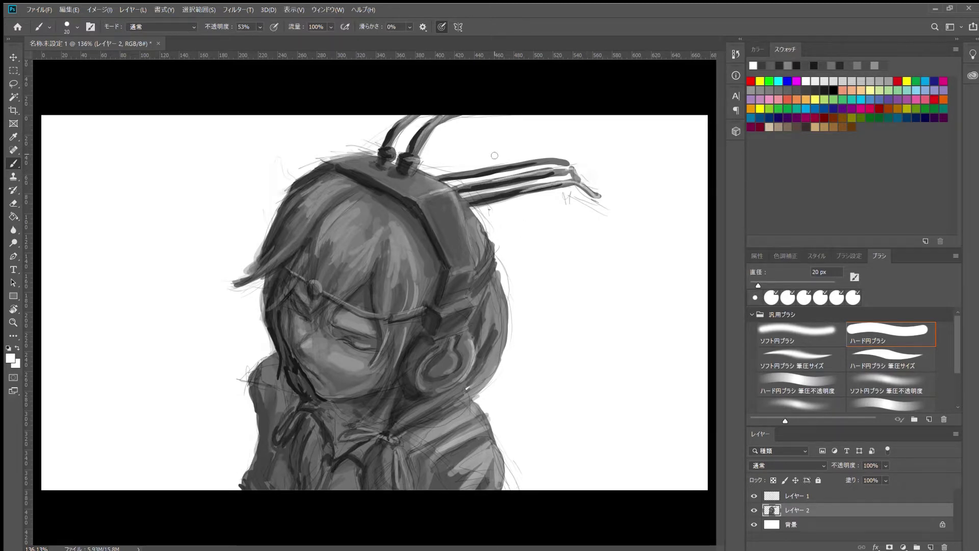
pyautogui.moveTo(436, 180); pyautogui.dragTo(502, 165)
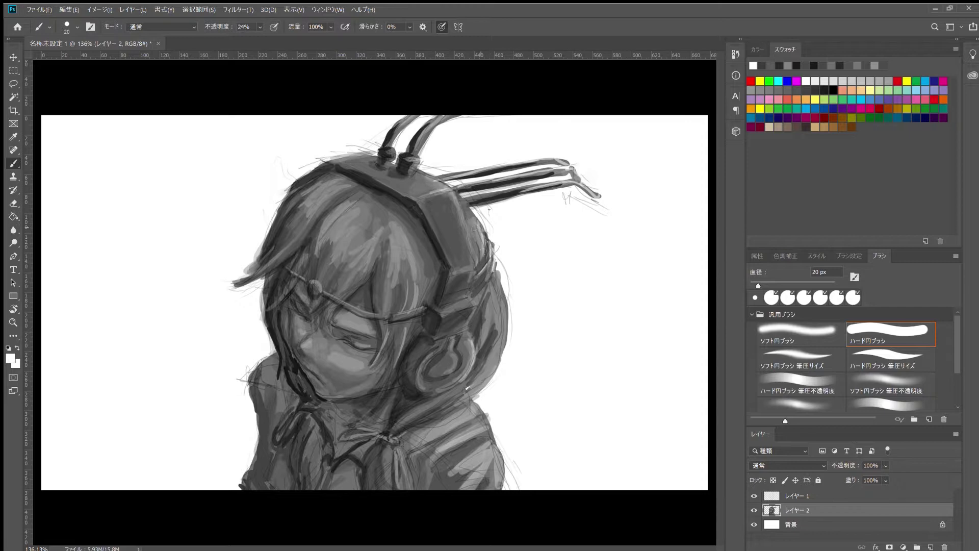
pyautogui.press('0')
pyautogui.press('5')
pyautogui.press(']')
pyautogui.press(']')
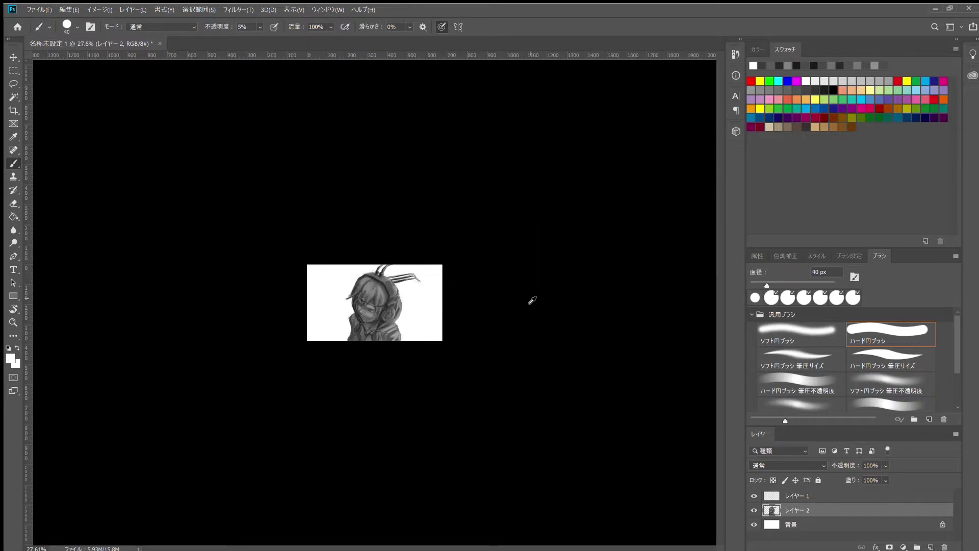
pyautogui.keyDown('alt'); pyautogui.click(262, 332); pyautogui.keyUp('alt')
# Paint dark grey shading along the left shoulder and lower clothing at 14% opacity.
pyautogui.press('1')
pyautogui.press('4')
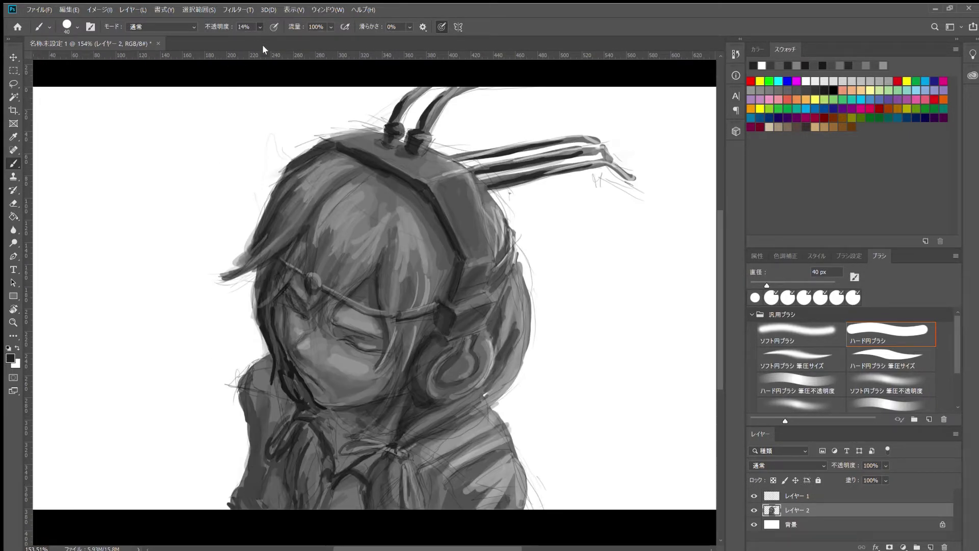
pyautogui.moveTo(247, 443); pyautogui.dragTo(248, 473)
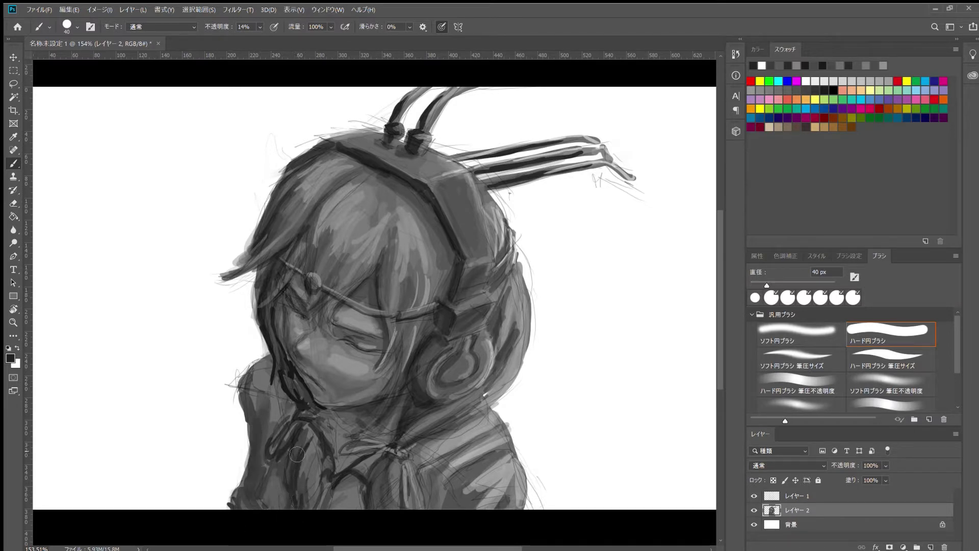
pyautogui.moveTo(301, 509); pyautogui.dragTo(279, 428)
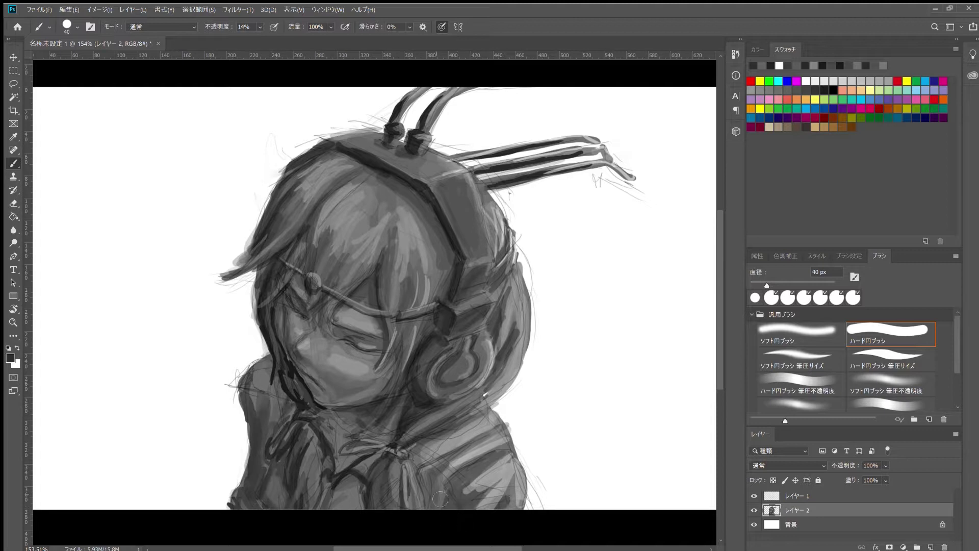
pyautogui.moveTo(343, 484); pyautogui.dragTo(356, 498)
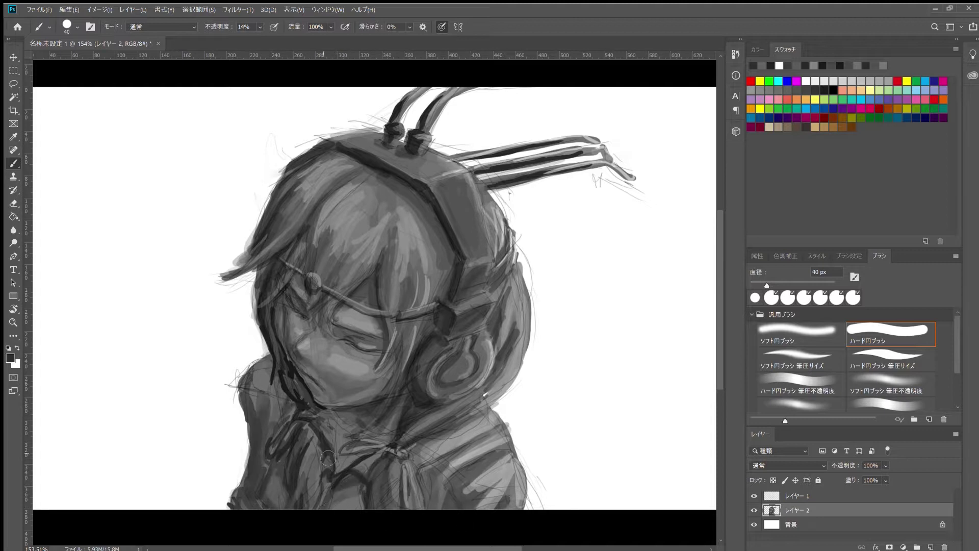
# Add a small dark stroke on the clothing, then sample several greys from the painting.
pyautogui.press('2')
pyautogui.press('8')
pyautogui.press('[')
pyautogui.press('[')
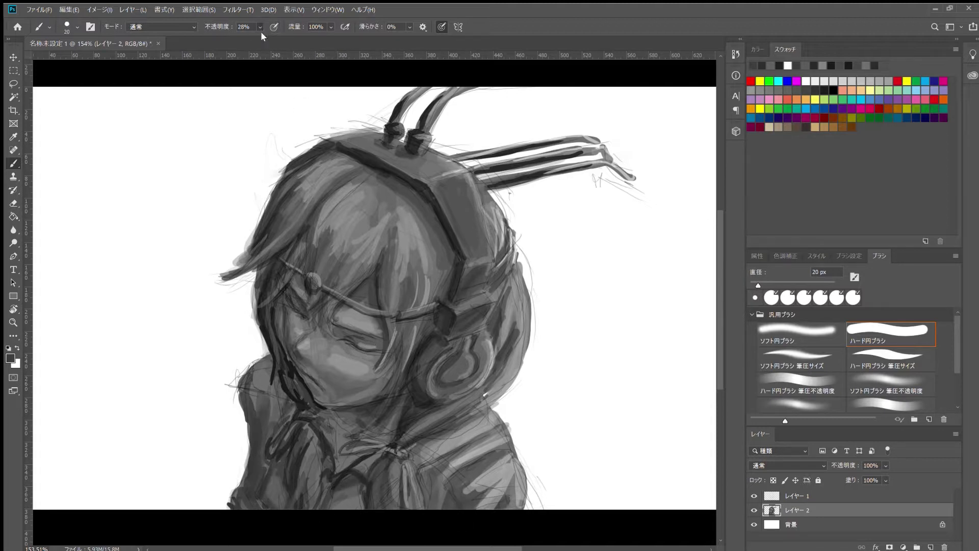
pyautogui.moveTo(323, 435); pyautogui.dragTo(331, 449)
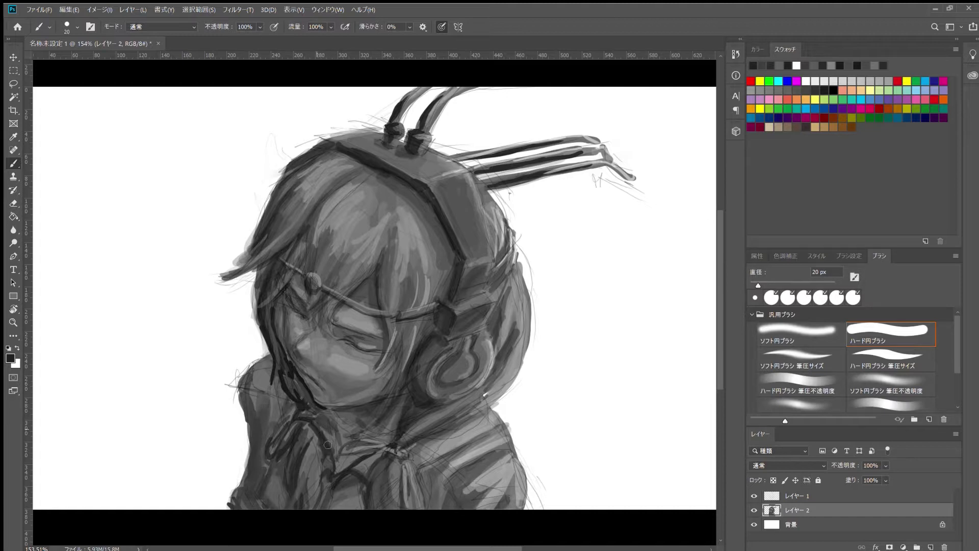
pyautogui.keyDown('alt'); pyautogui.click(357, 442); pyautogui.keyUp('alt')
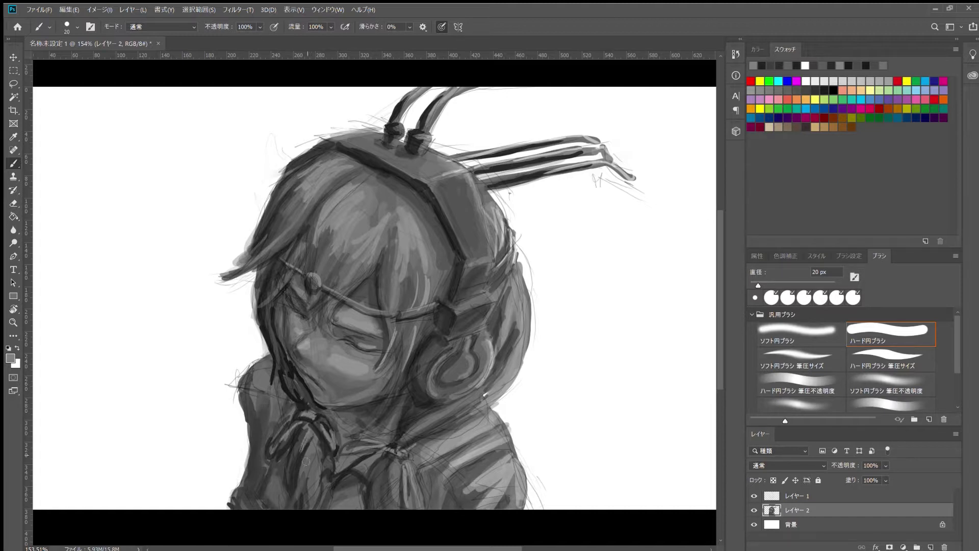
pyautogui.keyDown('alt'); pyautogui.click(380, 456); pyautogui.keyUp('alt')
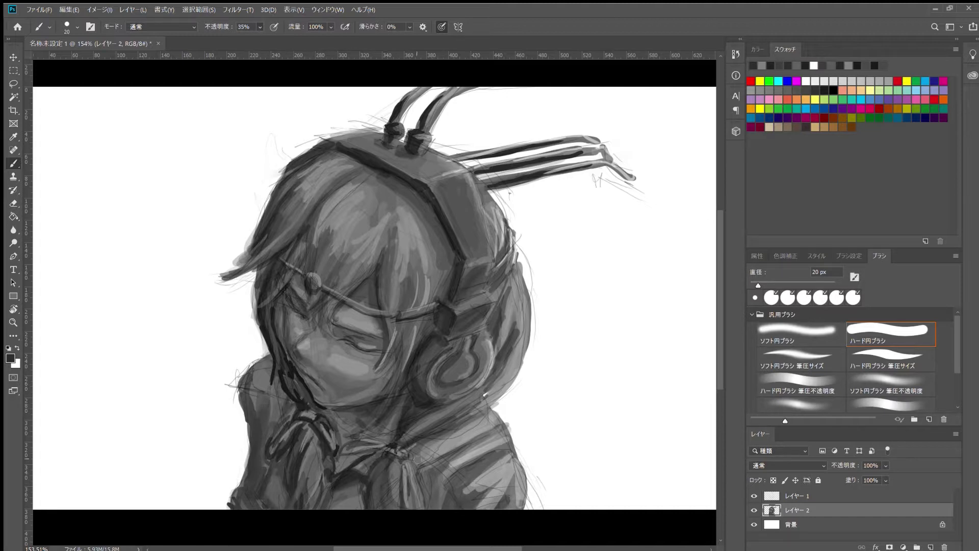
pyautogui.press('3')
pyautogui.press('5')
pyautogui.keyDown('alt'); pyautogui.click(439, 501); pyautogui.keyUp('alt')
pyautogui.press('0')
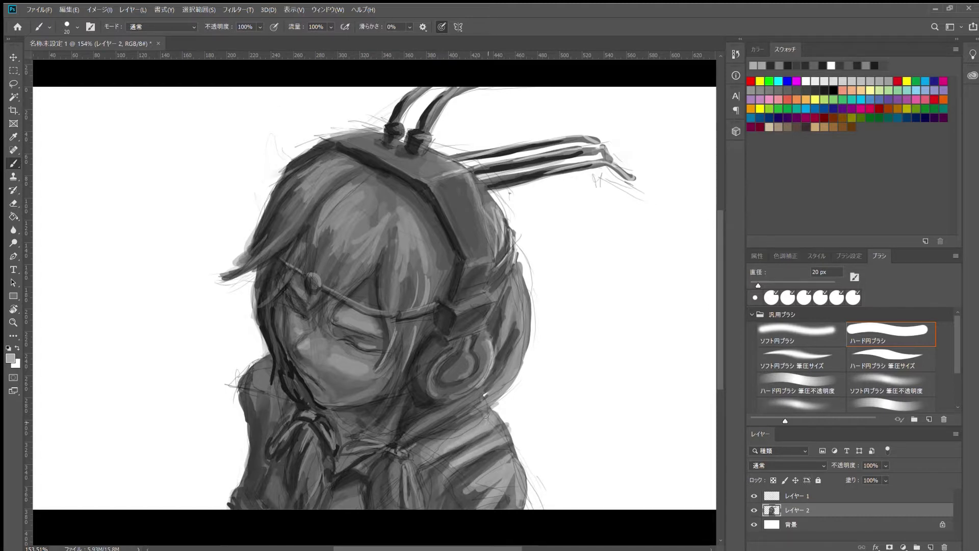
pyautogui.keyDown('alt'); pyautogui.click(459, 440); pyautogui.keyUp('alt')
# Sample a light grey and paint highlight strands down the hair and beside the headphone.
pyautogui.scroll(-3, 490, 415)
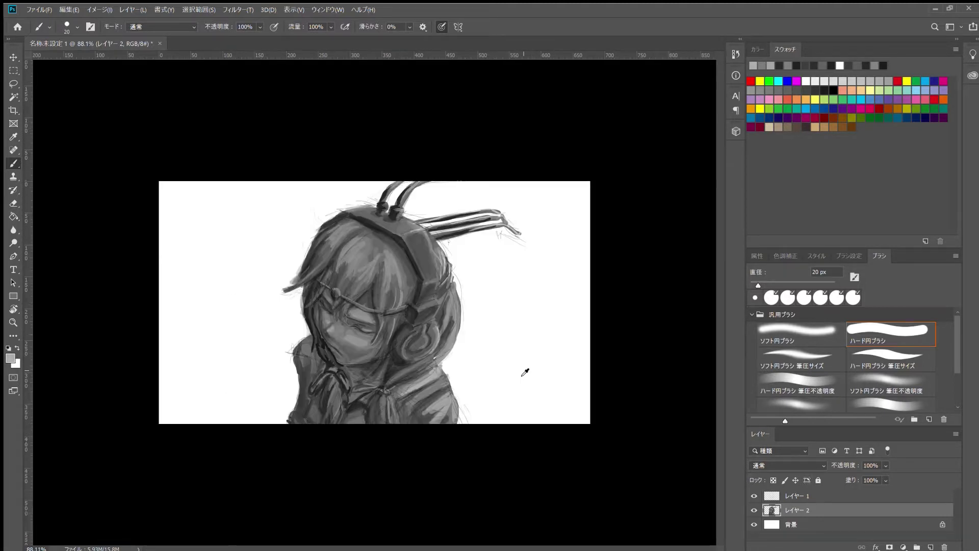
pyautogui.scroll(-2, 524, 371)
pyautogui.scroll(2, 531, 352)
pyautogui.scroll(1, 283, 377)
pyautogui.keyDown('alt'); pyautogui.click(283, 378); pyautogui.keyUp('alt')
pyautogui.scroll(2, 373, 296)
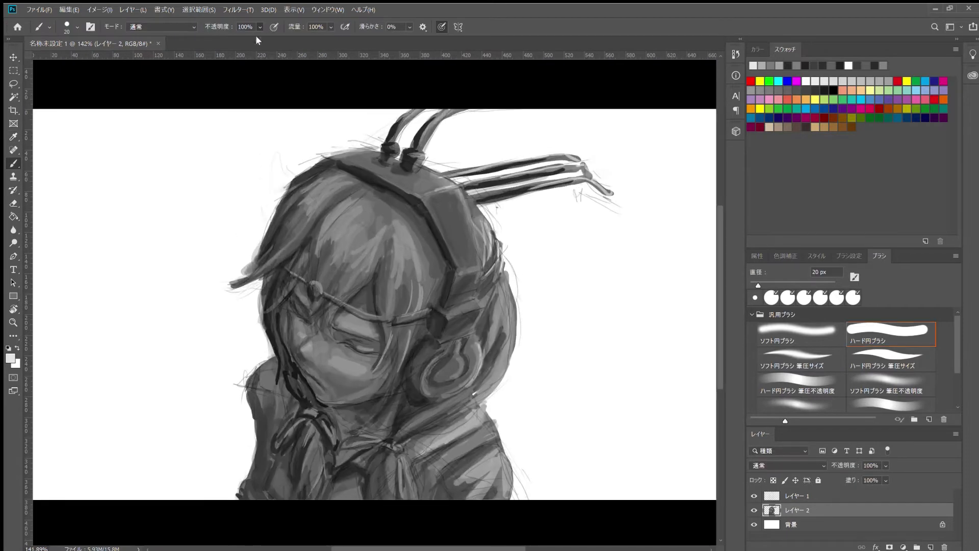
pyautogui.moveTo(343, 207); pyautogui.dragTo(316, 263)
pyautogui.moveTo(334, 183); pyautogui.dragTo(302, 208)
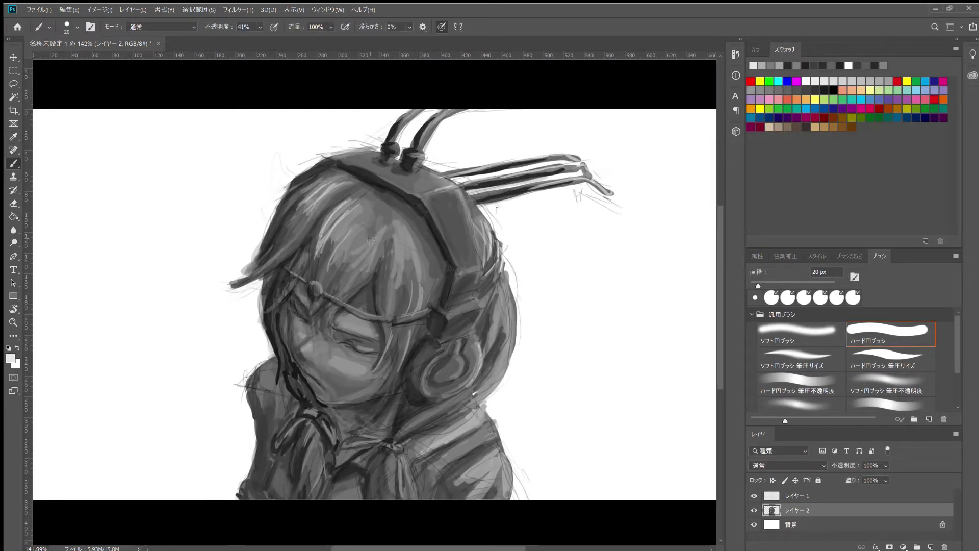
pyautogui.moveTo(371, 239); pyautogui.dragTo(351, 275)
pyautogui.moveTo(392, 279); pyautogui.dragTo(406, 237)
pyautogui.moveTo(503, 291)
pyautogui.mouseDown()
pyautogui.moveTo(510, 342)
pyautogui.moveTo(488, 380)
pyautogui.mouseUp()
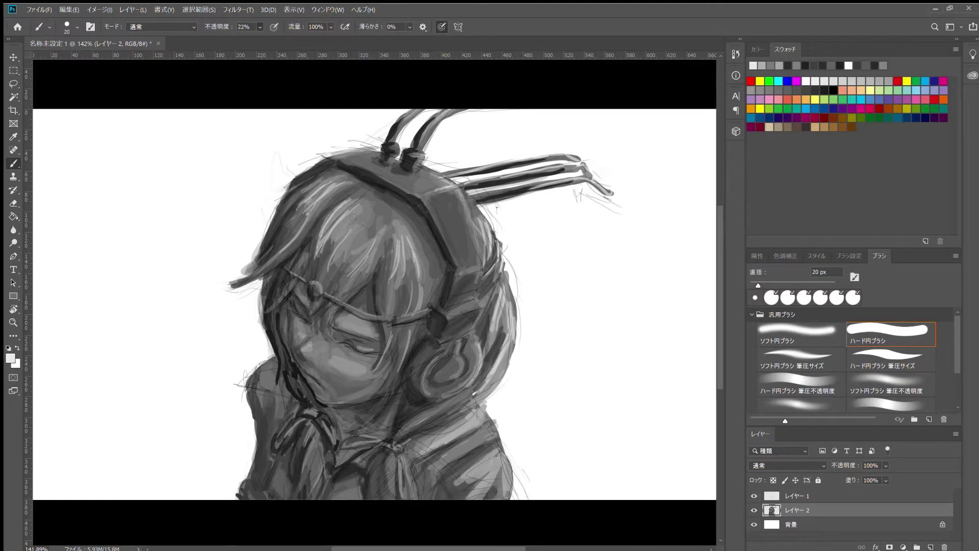
# Sweep broad light grey strokes across the hair with a larger brush, plus darker strands.
pyautogui.press(']')
pyautogui.press(']')
pyautogui.press(']')
pyautogui.moveTo(359, 204); pyautogui.dragTo(329, 268)
pyautogui.moveTo(357, 181); pyautogui.dragTo(301, 219)
pyautogui.moveTo(388, 232); pyautogui.dragTo(347, 273)
pyautogui.moveTo(375, 235)
pyautogui.mouseDown()
pyautogui.moveTo(340, 289)
pyautogui.moveTo(393, 273)
pyautogui.mouseUp()
pyautogui.moveTo(303, 222)
pyautogui.mouseDown()
pyautogui.moveTo(283, 240)
pyautogui.moveTo(326, 293)
pyautogui.mouseUp()
# Refine the left-side hair strands at 65% opacity, then sample new greys at 19%.
pyautogui.press('6')
pyautogui.press('5')
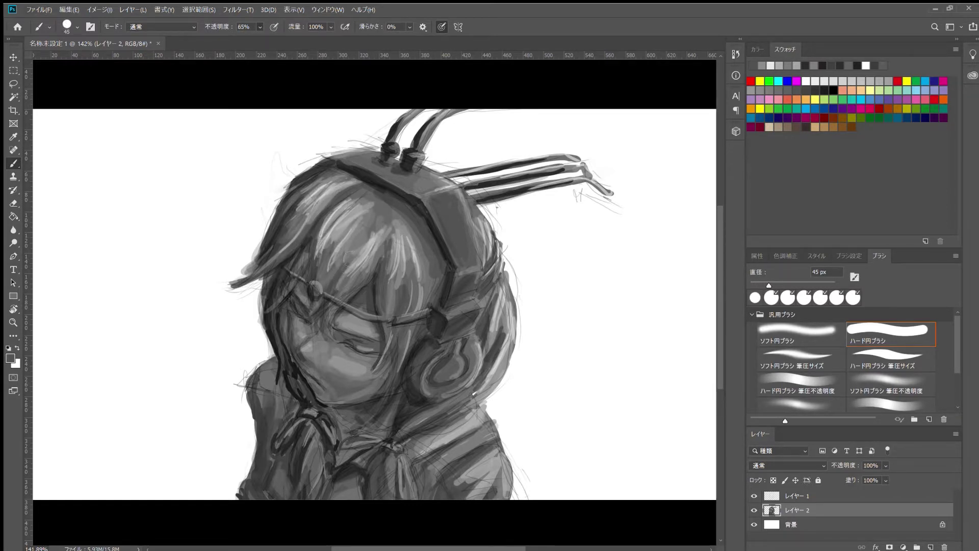
pyautogui.moveTo(322, 260); pyautogui.dragTo(313, 278)
pyautogui.moveTo(306, 240)
pyautogui.mouseDown()
pyautogui.moveTo(311, 281)
pyautogui.moveTo(314, 229)
pyautogui.mouseUp()
pyautogui.keyDown('alt'); pyautogui.click(367, 221); pyautogui.keyUp('alt')
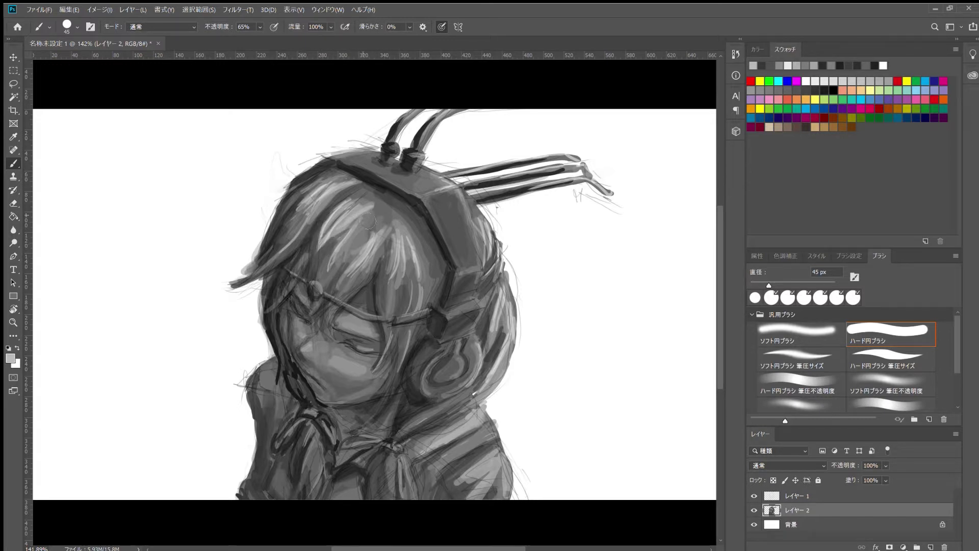
pyautogui.keyDown('alt'); pyautogui.click(418, 262); pyautogui.keyUp('alt')
pyautogui.press('1')
pyautogui.press('9')
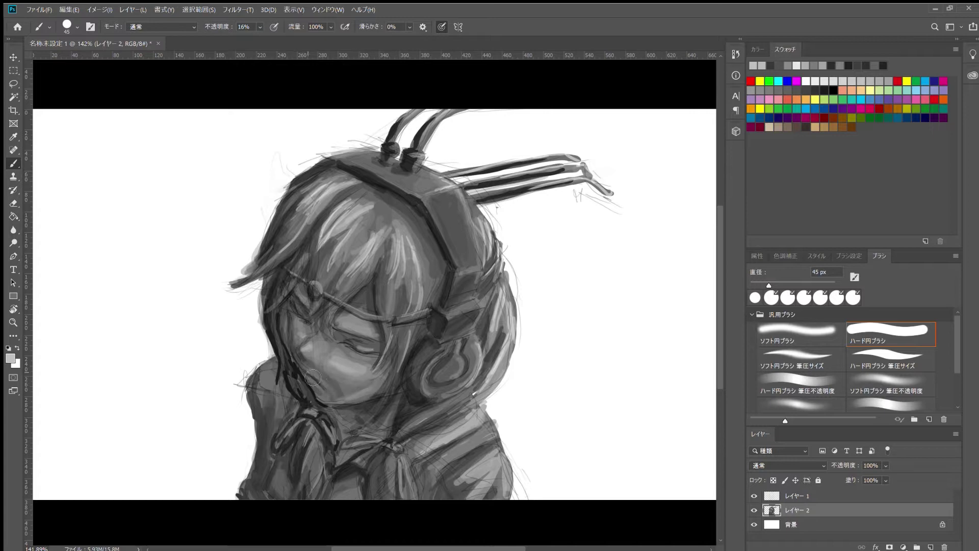
# Sample a dark grey and darken the glasses frame with small marks.
pyautogui.scroll(2, 352, 386)
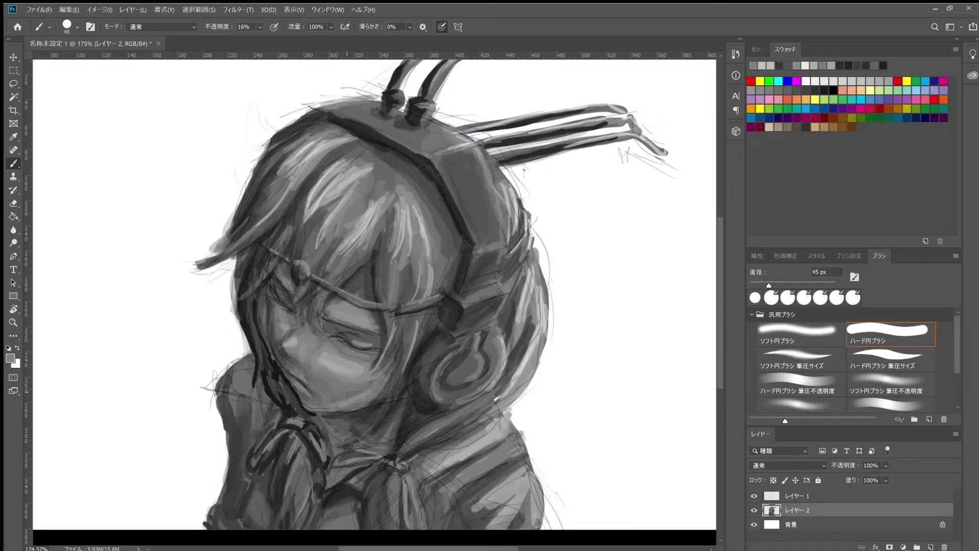
pyautogui.scroll(-3, 398, 406)
pyautogui.scroll(3, 390, 284)
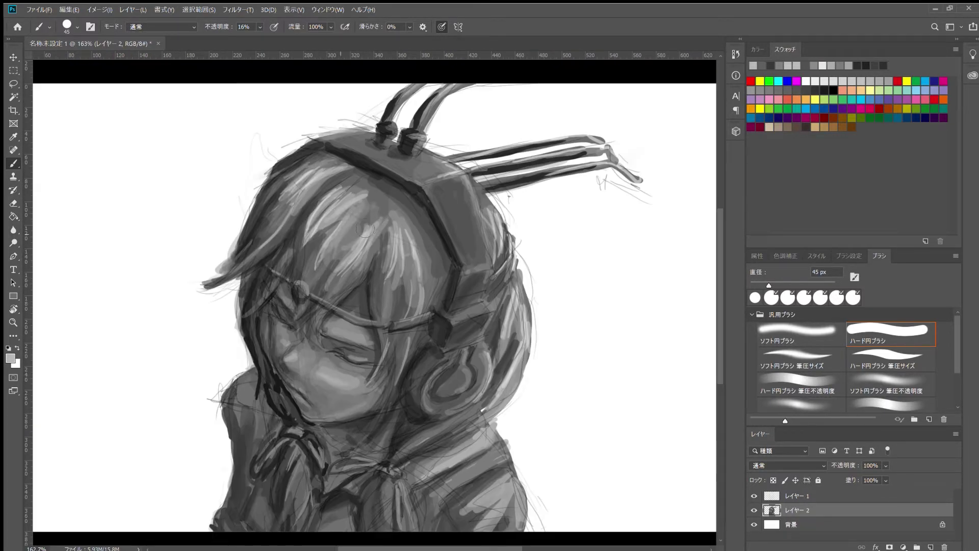
pyautogui.keyDown('alt'); pyautogui.click(357, 225); pyautogui.keyUp('alt')
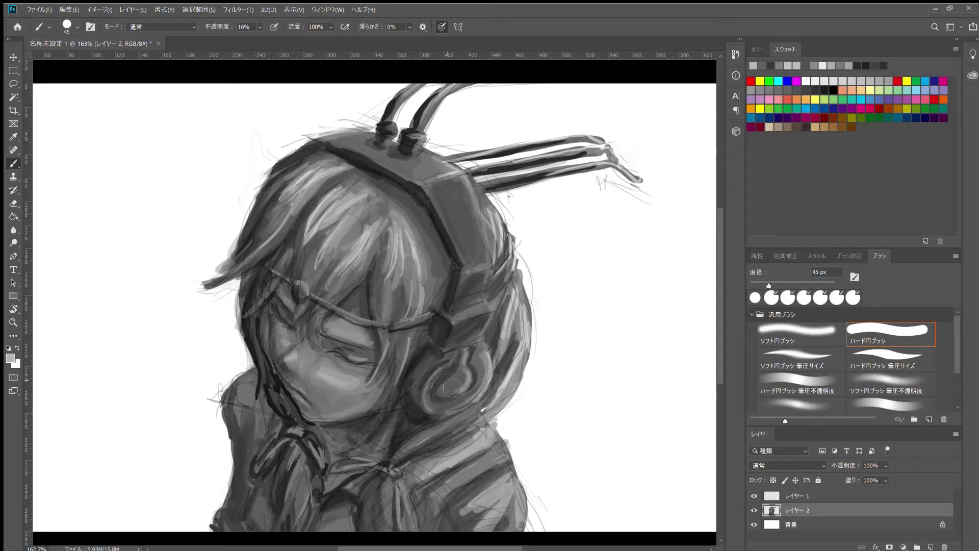
pyautogui.keyDown('alt'); pyautogui.click(490, 322); pyautogui.keyUp('alt')
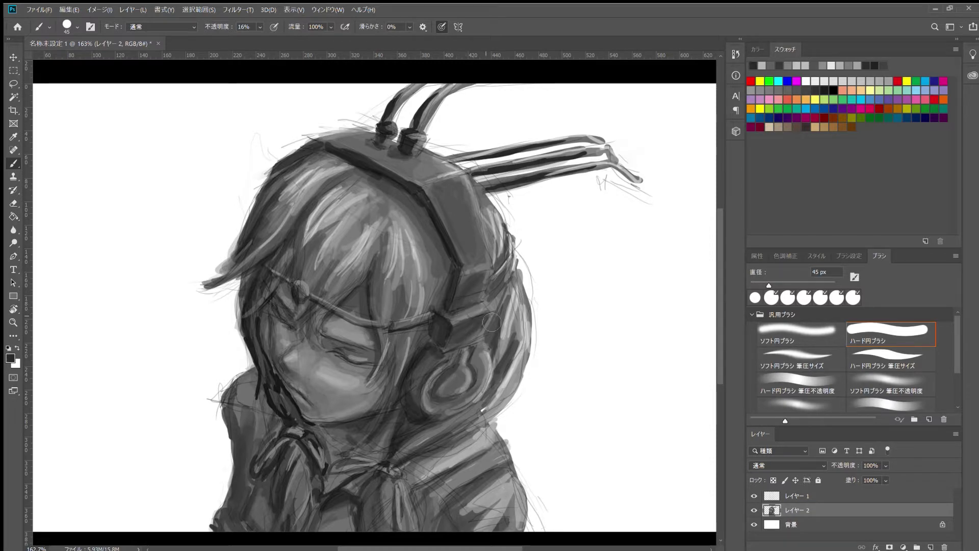
pyautogui.scroll(-5, 491, 322)
pyautogui.scroll(4, 505, 319)
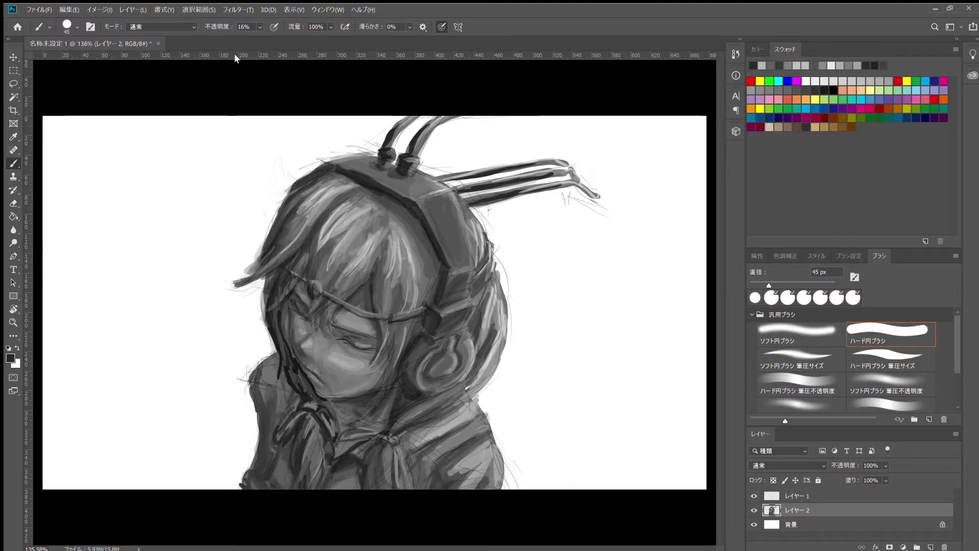
pyautogui.scroll(-3, 459, 448)
pyautogui.scroll(5, 459, 447)
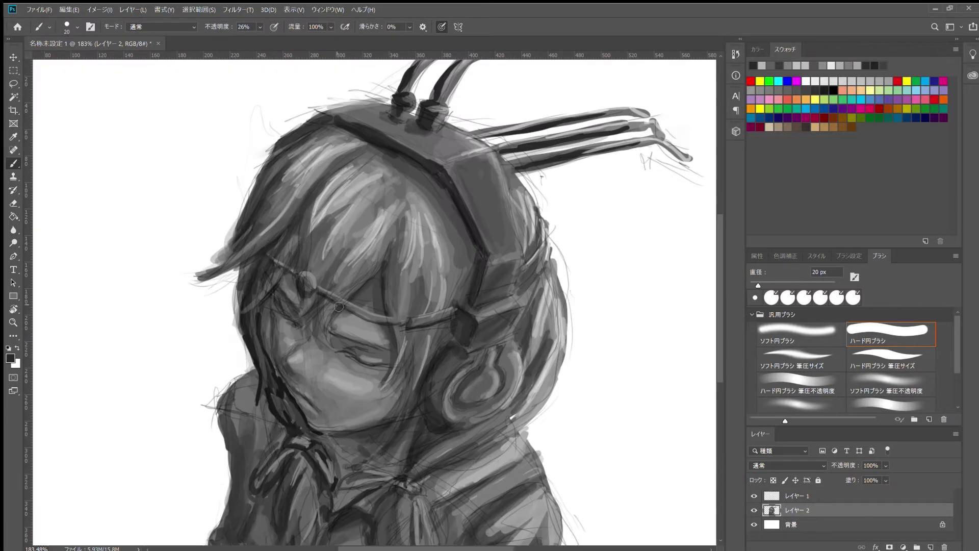
pyautogui.moveTo(312, 290); pyautogui.dragTo(300, 290)
pyautogui.moveTo(306, 278)
pyautogui.mouseDown()
pyautogui.moveTo(312, 334)
pyautogui.moveTo(281, 303)
pyautogui.mouseUp()
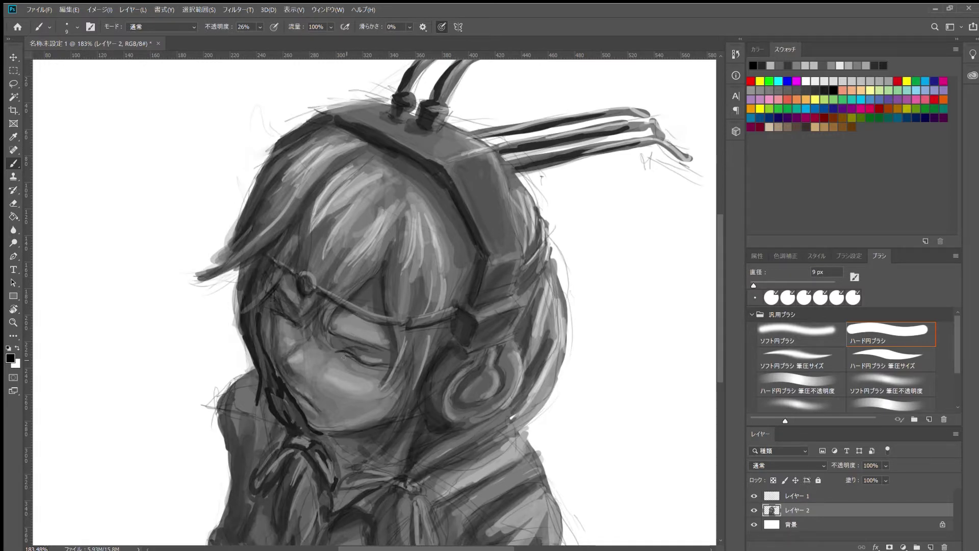
# Lighten the headphone band with grey strokes and a white stroke along it.
pyautogui.scroll(-2, 344, 358)
pyautogui.scroll(-3, 431, 411)
pyautogui.scroll(3, 431, 411)
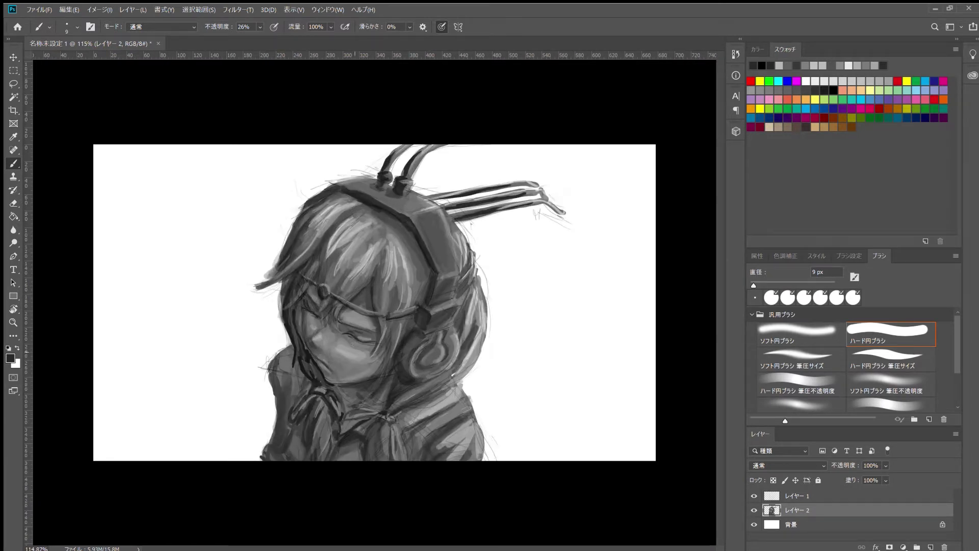
pyautogui.press(']')
pyautogui.press(']')
pyautogui.press(']')
pyautogui.moveTo(438, 239)
pyautogui.mouseDown()
pyautogui.moveTo(423, 214)
pyautogui.moveTo(449, 258)
pyautogui.mouseUp()
pyautogui.moveTo(426, 214)
pyautogui.mouseDown()
pyautogui.moveTo(455, 269)
pyautogui.moveTo(437, 224)
pyautogui.moveTo(444, 236)
pyautogui.mouseUp()
pyautogui.press('[')
pyautogui.press('[')
pyautogui.keyDown('alt'); pyautogui.click(449, 245); pyautogui.keyUp('alt')
pyautogui.moveTo(449, 270); pyautogui.dragTo(443, 212)
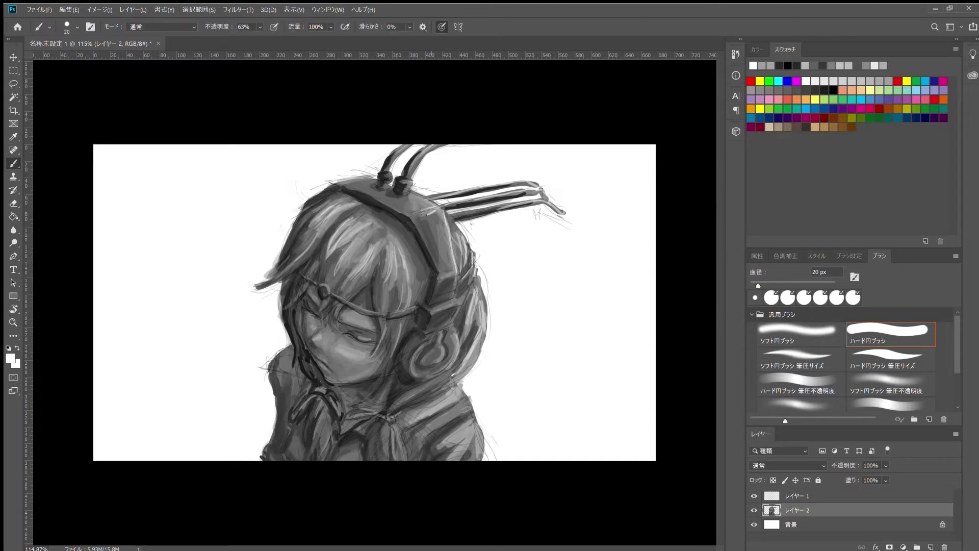
# Reset the colours, set 24% opacity, and sample greys from the clothing.
pyautogui.scroll(-5, 457, 276)
pyautogui.scroll(3, 373, 306)
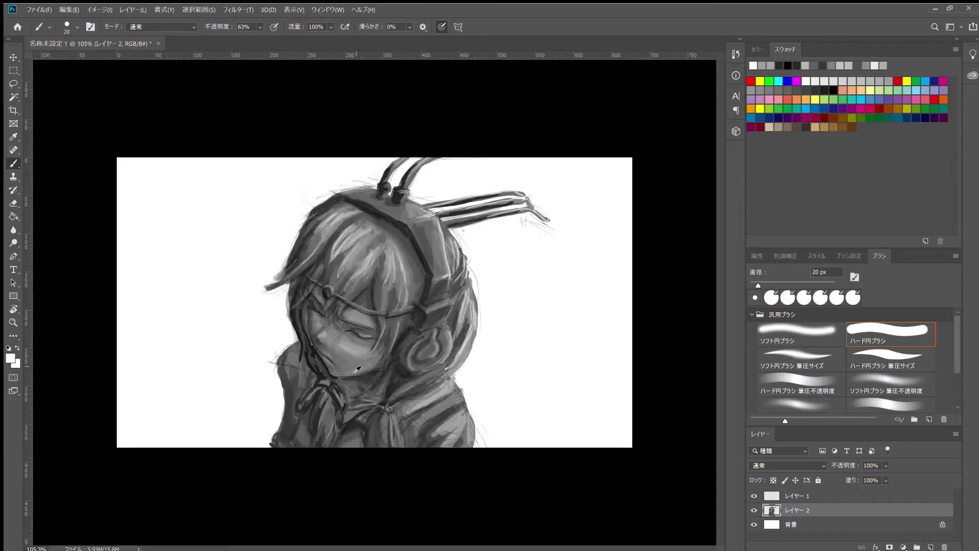
pyautogui.scroll(2, 374, 306)
pyautogui.press('d')
pyautogui.press('2')
pyautogui.press('4')
pyautogui.press(']')
pyautogui.press(']')
pyautogui.press(']')
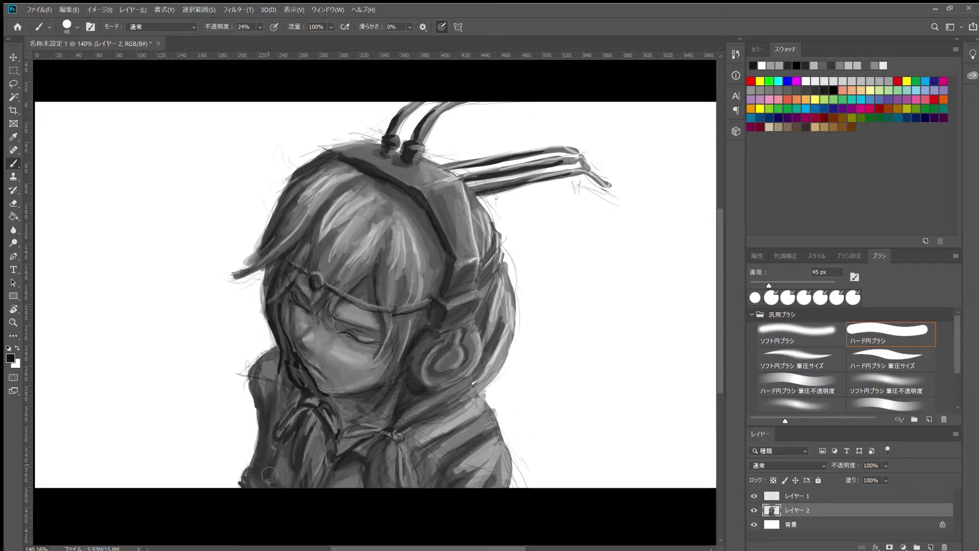
pyautogui.keyDown('alt'); pyautogui.click(249, 484); pyautogui.keyUp('alt')
pyautogui.keyDown('alt'); pyautogui.click(361, 413); pyautogui.keyUp('alt')
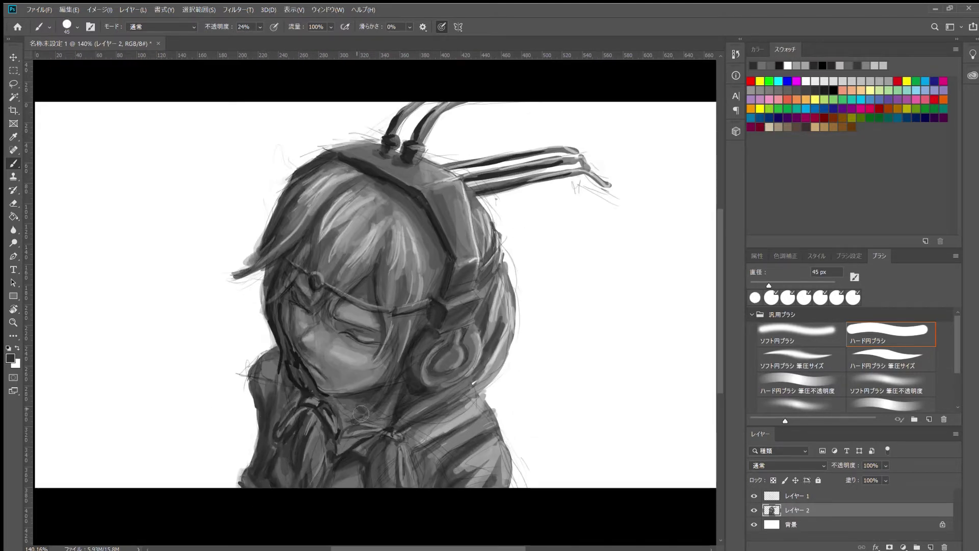
pyautogui.keyDown('alt'); pyautogui.click(410, 393); pyautogui.keyUp('alt')
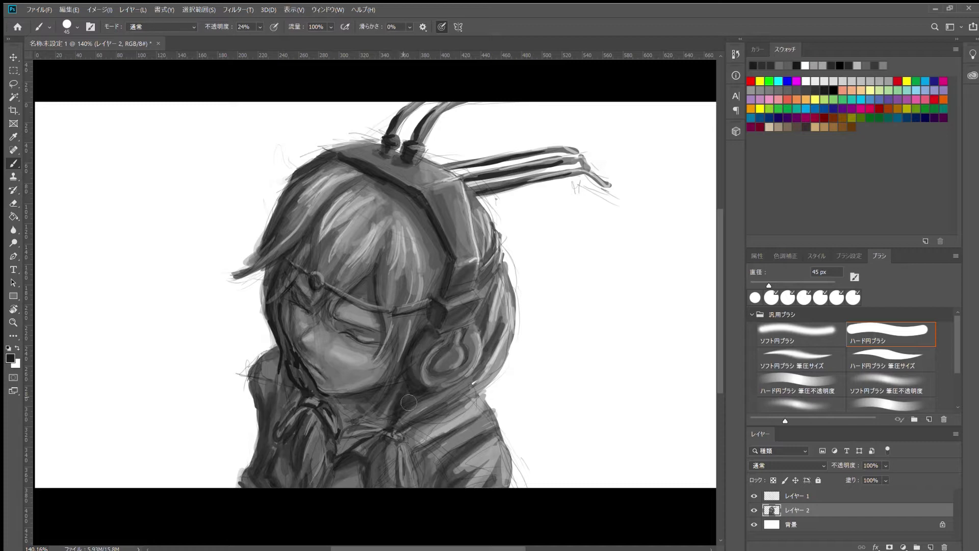
# Brush pale grey down the hood's right side and ear, then sample a dark grey.
pyautogui.scroll(-5, 436, 473)
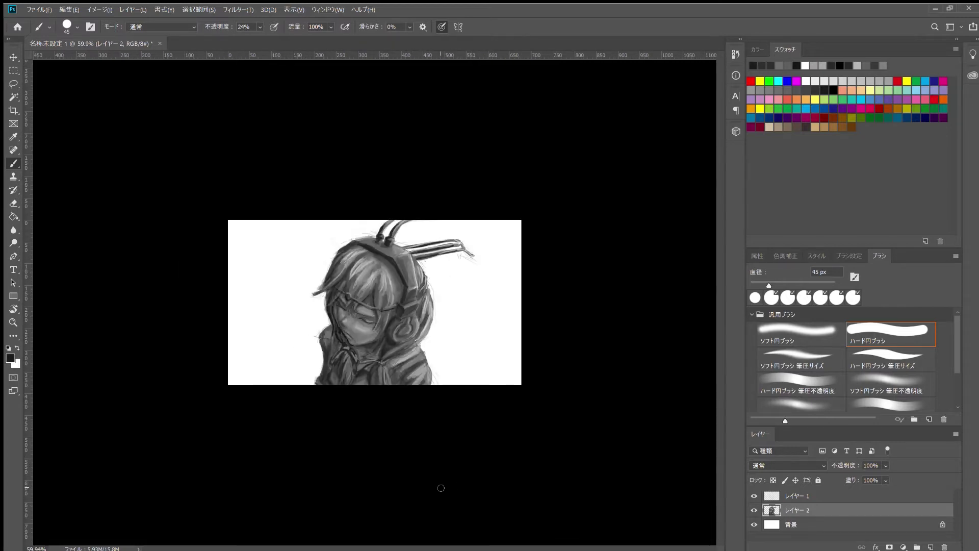
pyautogui.scroll(6, 380, 332)
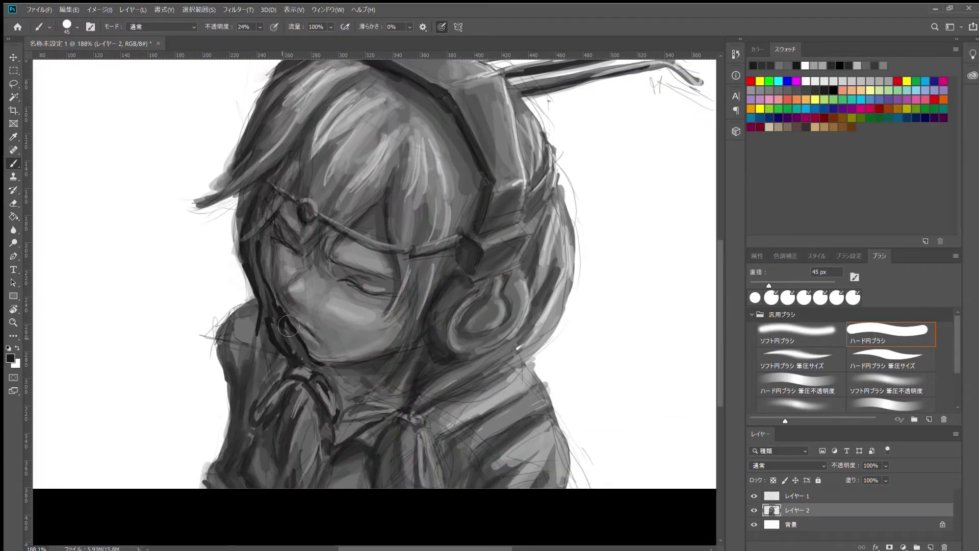
pyautogui.scroll(-3, 445, 199)
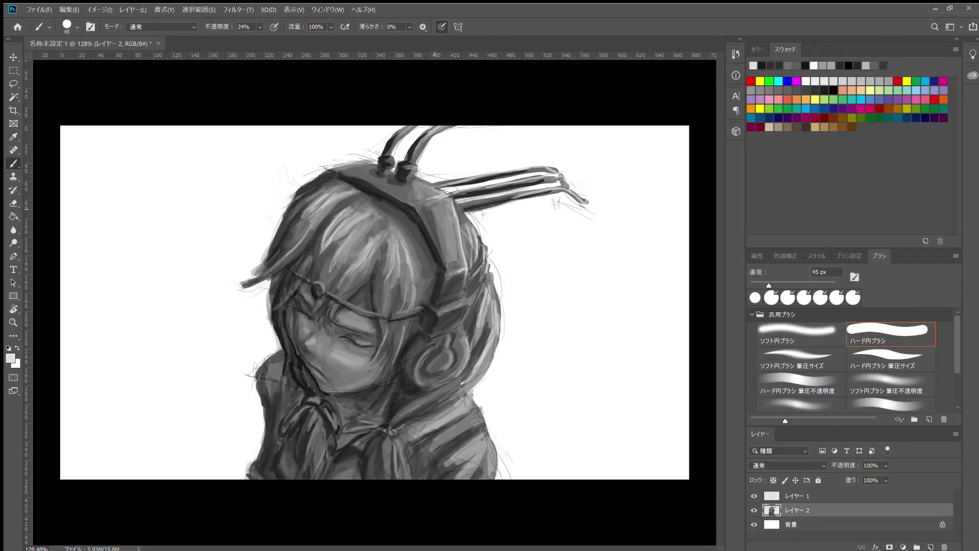
pyautogui.moveTo(444, 199); pyautogui.dragTo(490, 321)
pyautogui.moveTo(482, 286); pyautogui.dragTo(439, 388)
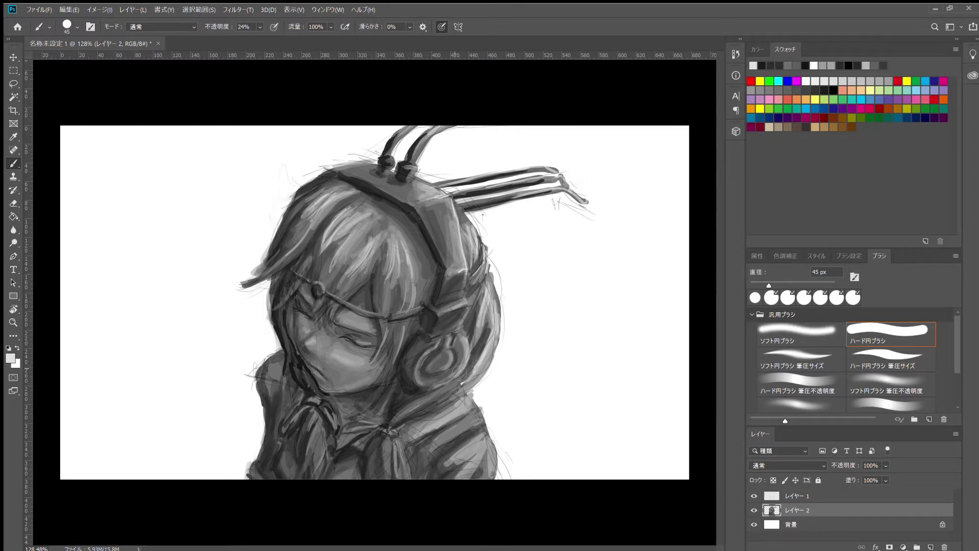
pyautogui.keyDown('alt'); pyautogui.click(415, 382); pyautogui.keyUp('alt')
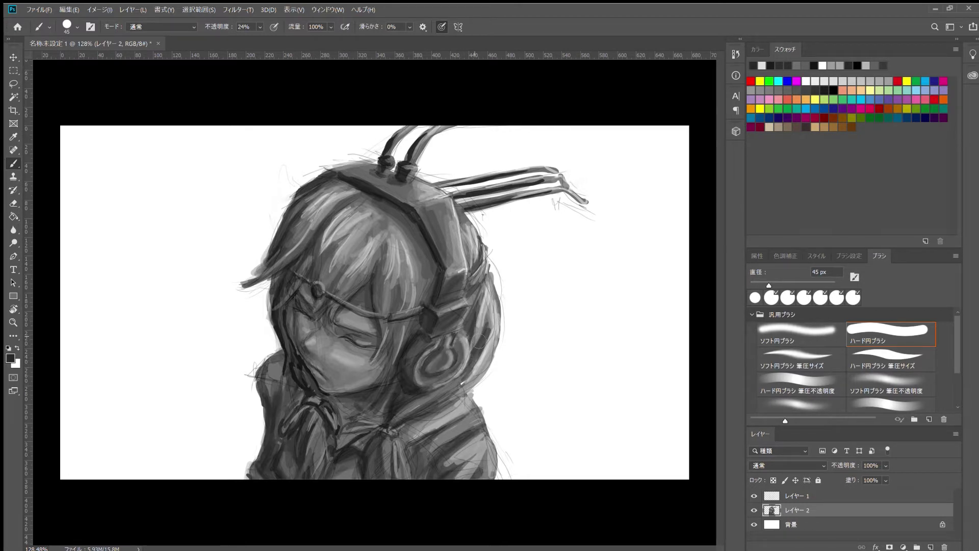
# Paint dark strokes below the chin and deepen the collar knot folds at 64% opacity.
pyautogui.scroll(-3, 340, 353)
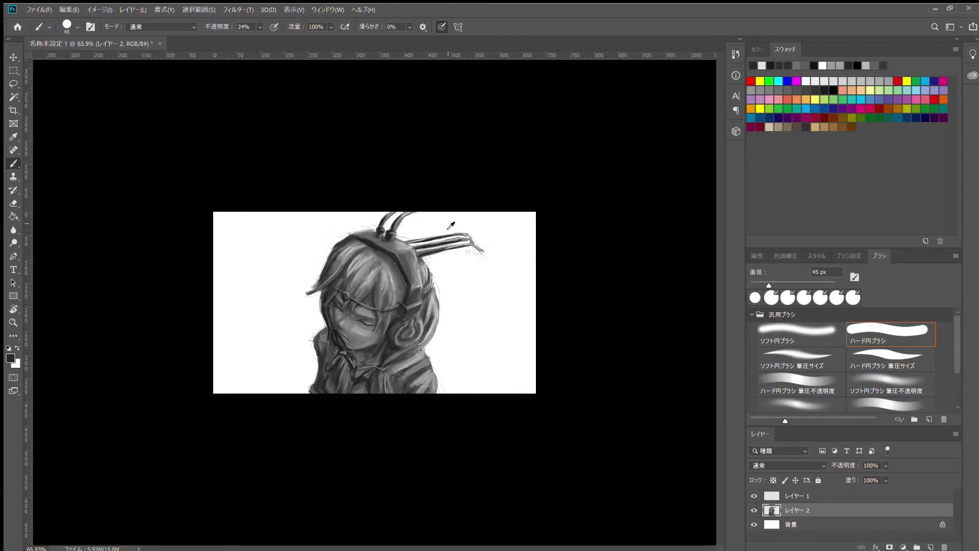
pyautogui.scroll(-2, 340, 354)
pyautogui.scroll(6, 340, 353)
pyautogui.scroll(5, 323, 462)
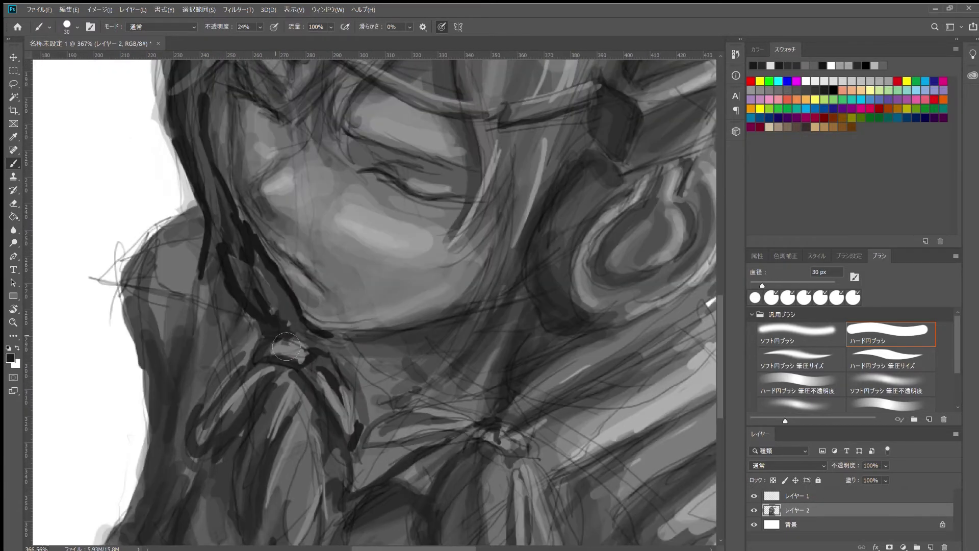
pyautogui.press('[')
pyautogui.press('[')
pyautogui.press('[')
pyautogui.press('6')
pyautogui.press('4')
pyautogui.moveTo(388, 420); pyautogui.dragTo(459, 423)
pyautogui.moveTo(372, 452); pyautogui.dragTo(456, 439)
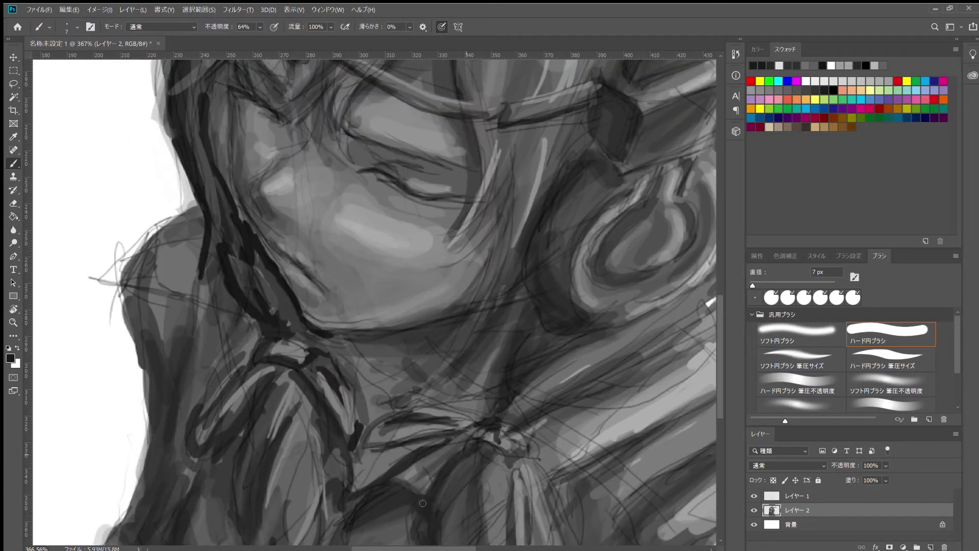
pyautogui.moveTo(473, 531)
pyautogui.mouseDown()
pyautogui.moveTo(393, 447)
pyautogui.moveTo(393, 482)
pyautogui.mouseUp()
pyautogui.moveTo(378, 370); pyautogui.dragTo(357, 456)
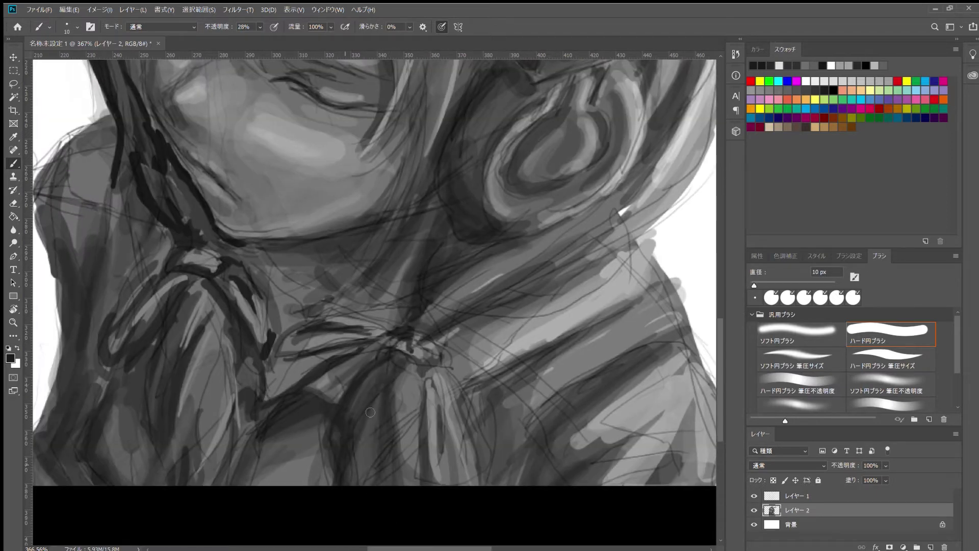
pyautogui.moveTo(400, 357); pyautogui.dragTo(370, 425)
pyautogui.moveTo(390, 353)
pyautogui.mouseDown()
pyautogui.moveTo(426, 382)
pyautogui.moveTo(451, 480)
pyautogui.moveTo(428, 388)
pyautogui.mouseUp()
# Hide the sketch lines layer (Layer 1) and darken the cheek and jaw line.
pyautogui.click(755, 495)
pyautogui.scroll(-5, 327, 286)
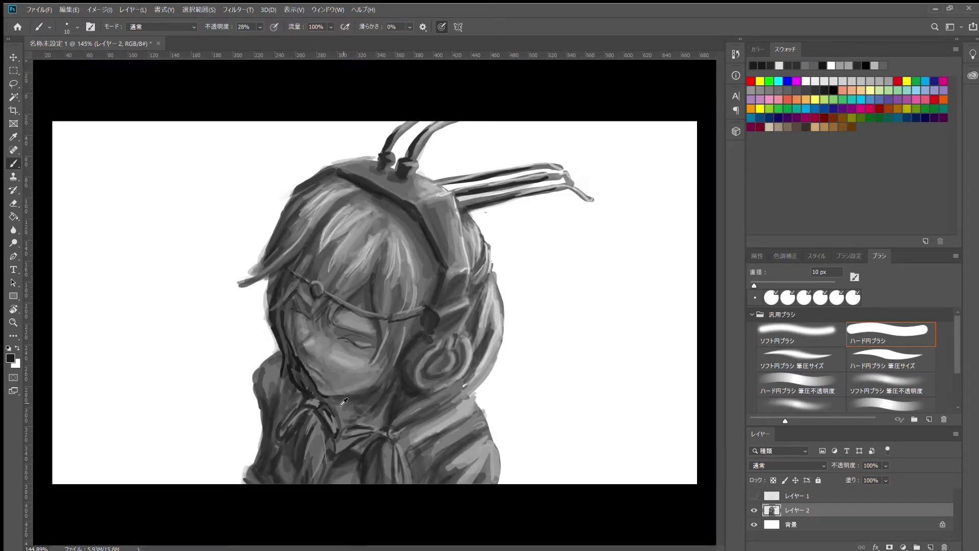
pyautogui.scroll(5, 260, 313)
pyautogui.moveTo(278, 336); pyautogui.dragTo(248, 260)
# Paint eyelashes along the closed eye with a small brush and draw the upper eyelid crease.
pyautogui.press('[')
pyautogui.press('[')
pyautogui.press('[')
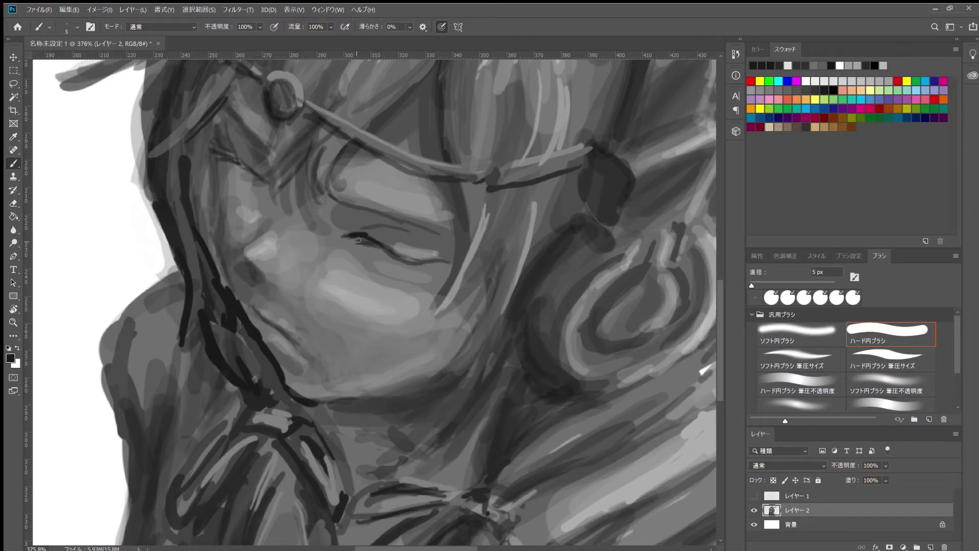
pyautogui.moveTo(367, 249); pyautogui.dragTo(403, 261)
pyautogui.moveTo(387, 251); pyautogui.dragTo(448, 265)
pyautogui.moveTo(383, 253); pyautogui.dragTo(412, 271)
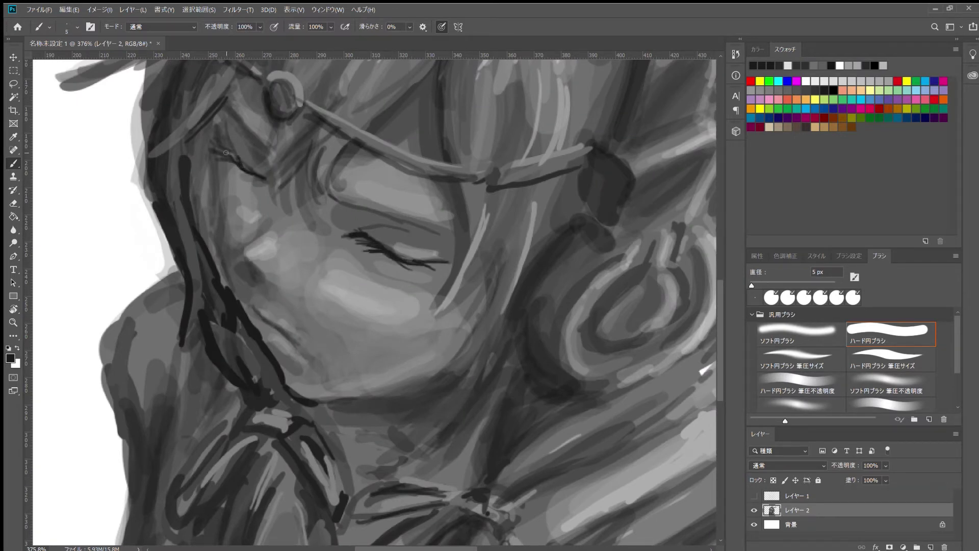
pyautogui.moveTo(226, 153)
pyautogui.mouseDown()
pyautogui.moveTo(229, 145)
pyautogui.moveTo(286, 209)
pyautogui.moveTo(292, 167)
pyautogui.mouseUp()
pyautogui.hotkey('ctrl', '0')
pyautogui.scroll(5, 291, 204)
pyautogui.moveTo(393, 243); pyautogui.dragTo(513, 277)
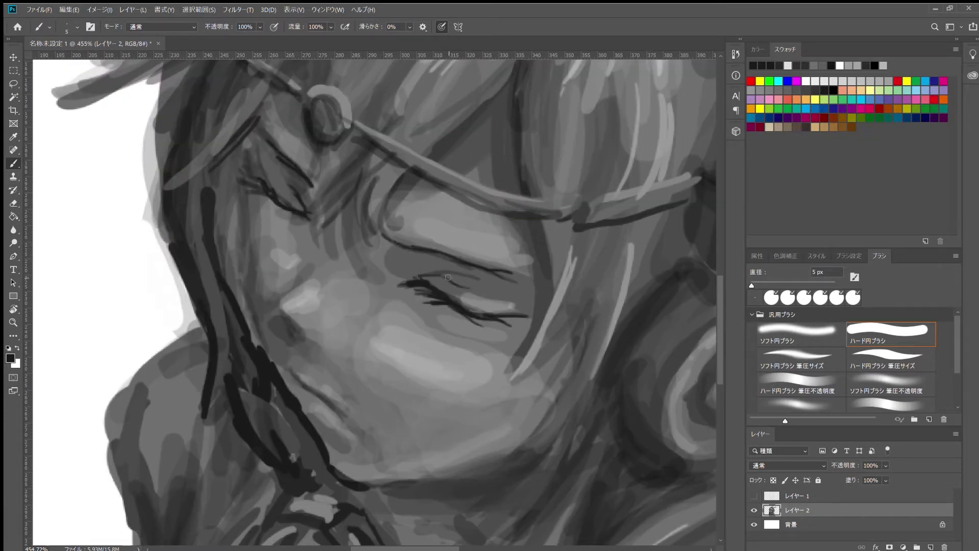
# Lighten the hair's right edge with a large brush at 38% opacity.
pyautogui.press(']')
pyautogui.press(']')
pyautogui.press(']')
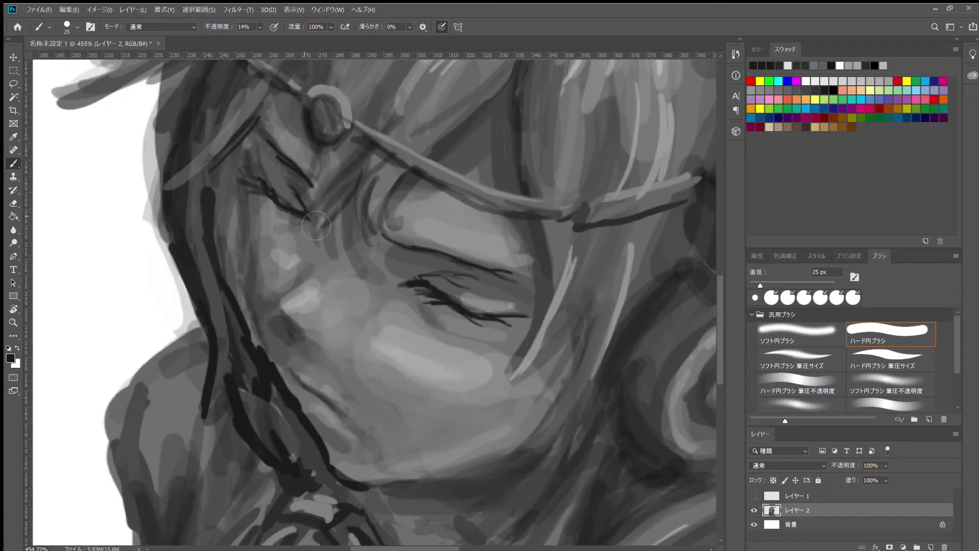
pyautogui.press('[')
pyautogui.press('[')
pyautogui.press('[')
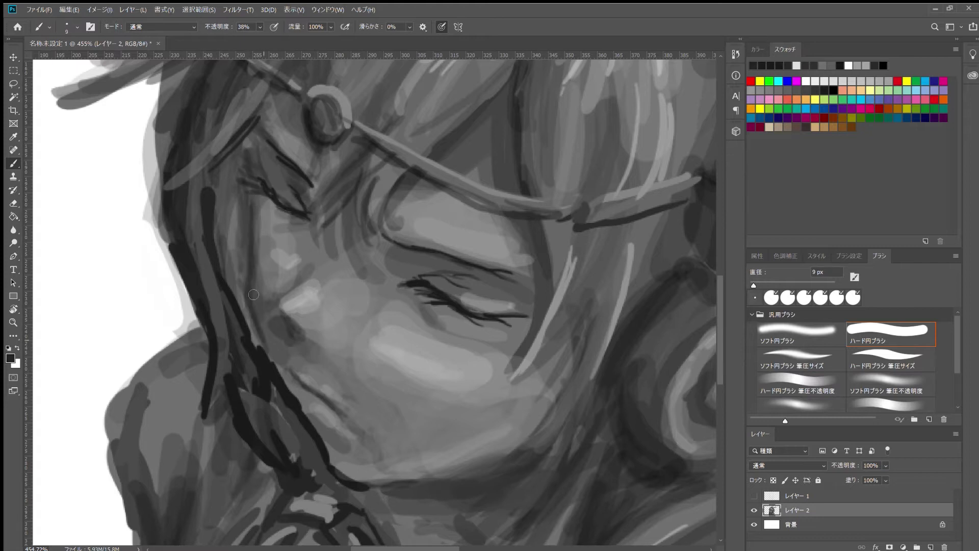
pyautogui.press('3')
pyautogui.press('8')
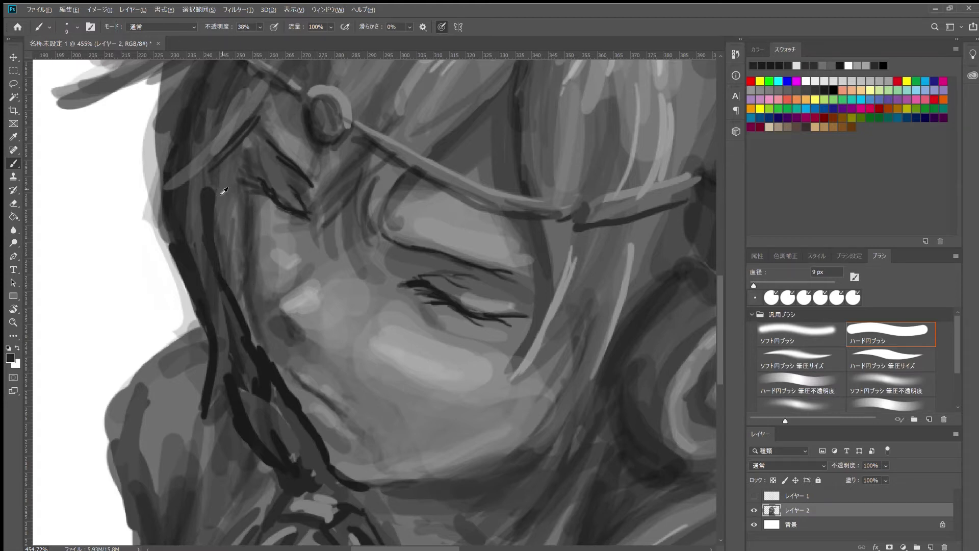
pyautogui.scroll(-5, 219, 193)
pyautogui.scroll(3, 354, 291)
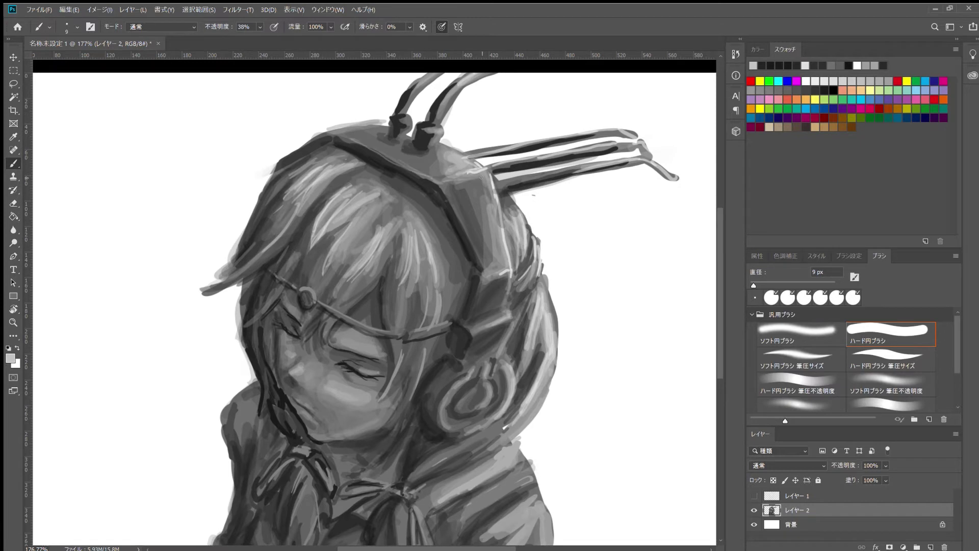
pyautogui.scroll(-3, 450, 156)
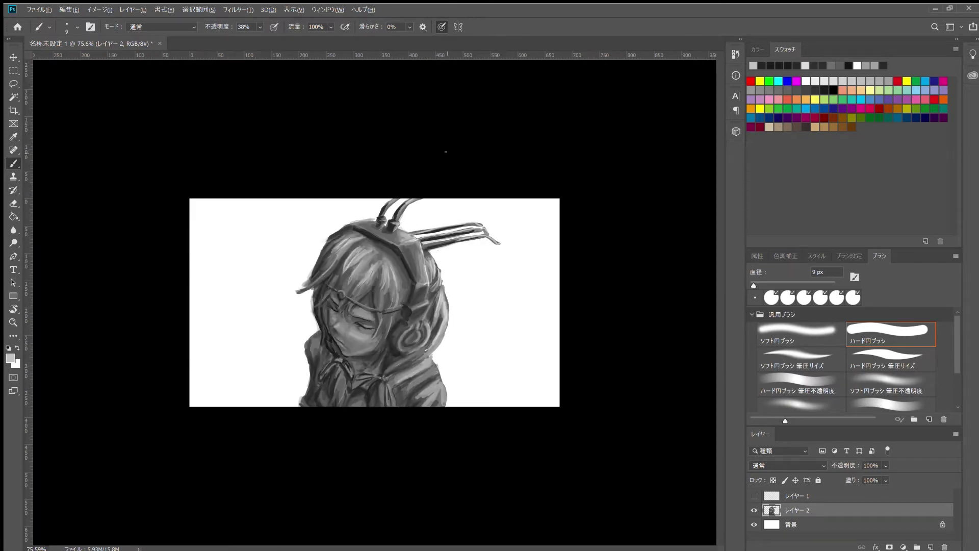
pyautogui.scroll(-1, 450, 155)
pyautogui.scroll(4, 450, 155)
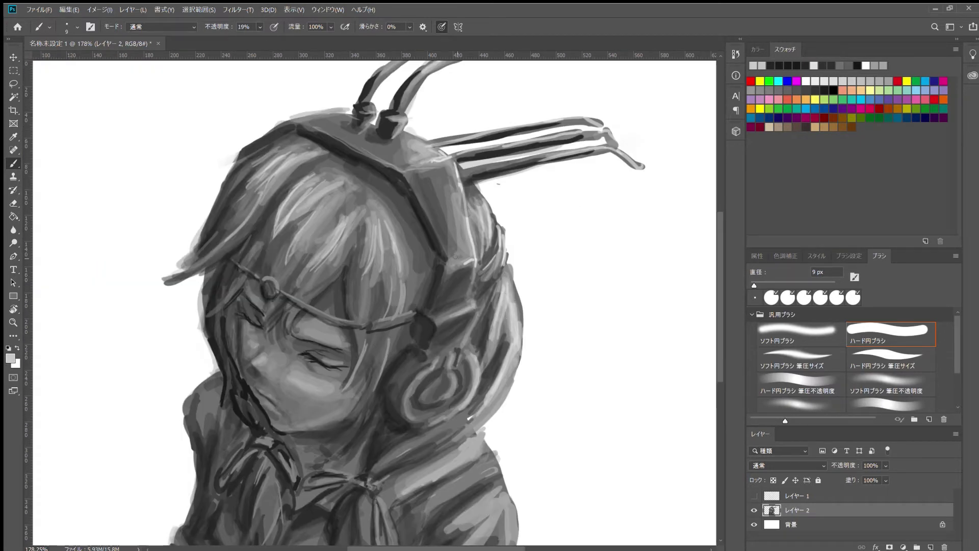
pyautogui.press(']')
pyautogui.press(']')
pyautogui.press(']')
pyautogui.moveTo(497, 260); pyautogui.dragTo(516, 321)
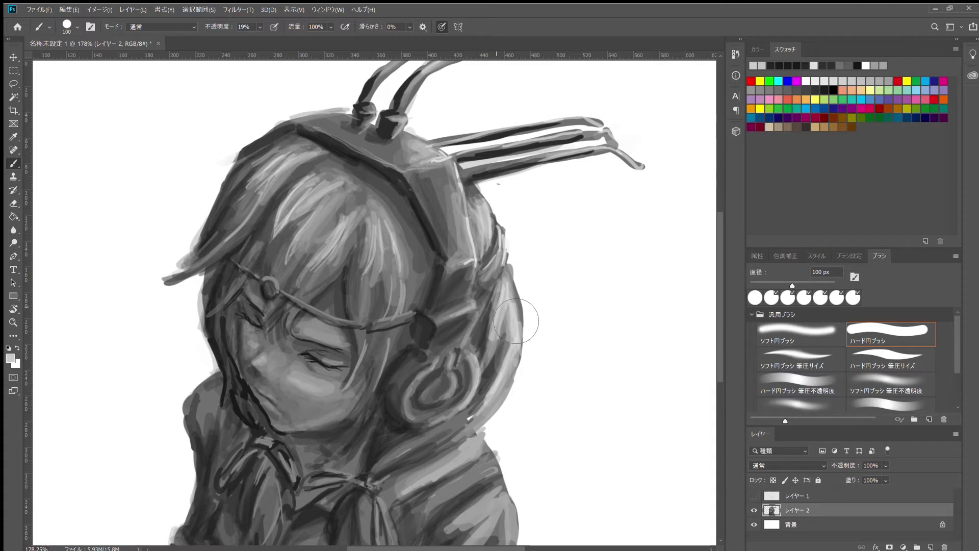
# Repaint the cheek shadow in grey and shade the cheek and chin at 65% opacity.
pyautogui.scroll(-4, 571, 280)
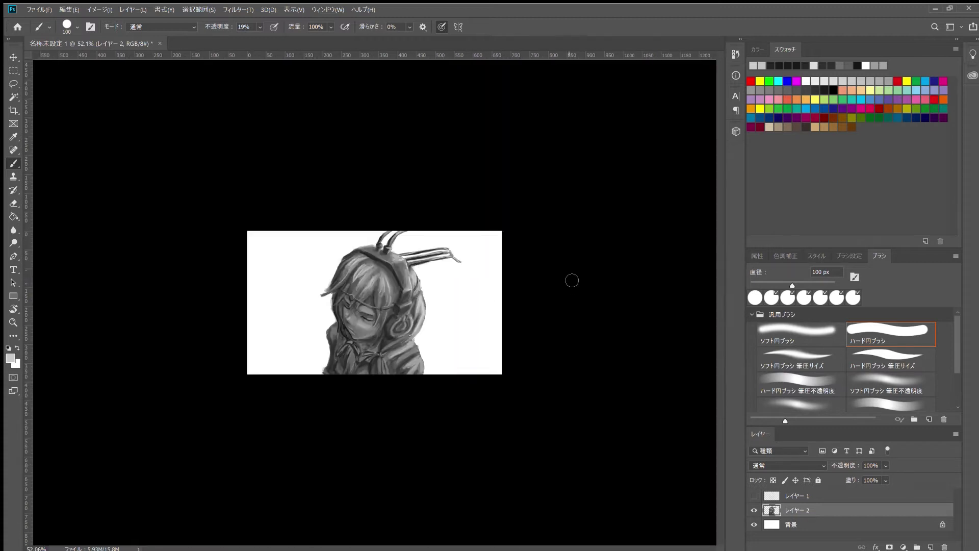
pyautogui.scroll(2, 375, 303)
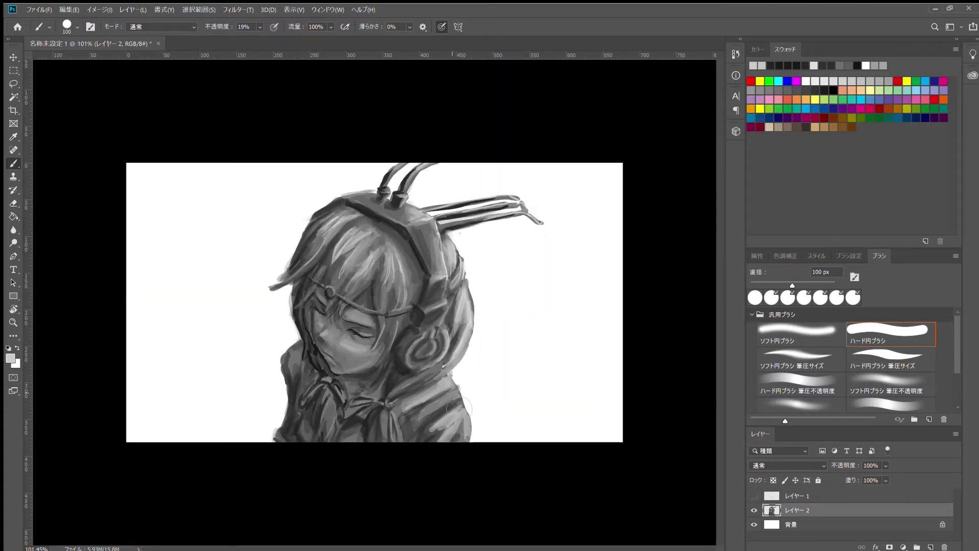
pyautogui.scroll(3, 399, 394)
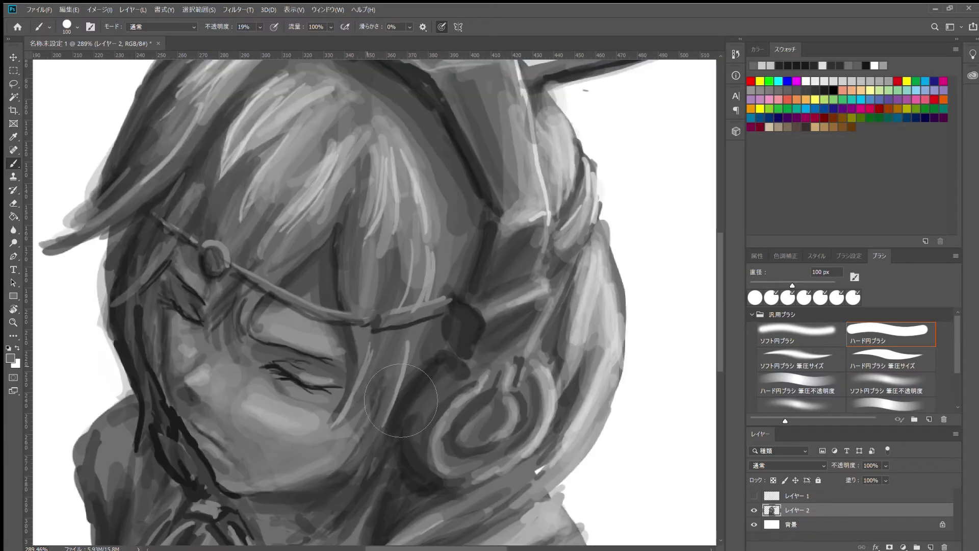
pyautogui.moveTo(401, 400)
pyautogui.mouseDown()
pyautogui.moveTo(383, 365)
pyautogui.moveTo(434, 341)
pyautogui.moveTo(372, 398)
pyautogui.moveTo(388, 459)
pyautogui.mouseUp()
pyautogui.press('[')
pyautogui.press('[')
pyautogui.press('[')
pyautogui.press('6')
pyautogui.press('5')
pyautogui.moveTo(364, 352)
pyautogui.mouseDown()
pyautogui.moveTo(398, 444)
pyautogui.moveTo(334, 485)
pyautogui.mouseUp()
# Add faint shading on the cheek and between eye and nose at 29% opacity.
pyautogui.press('2')
pyautogui.press('9')
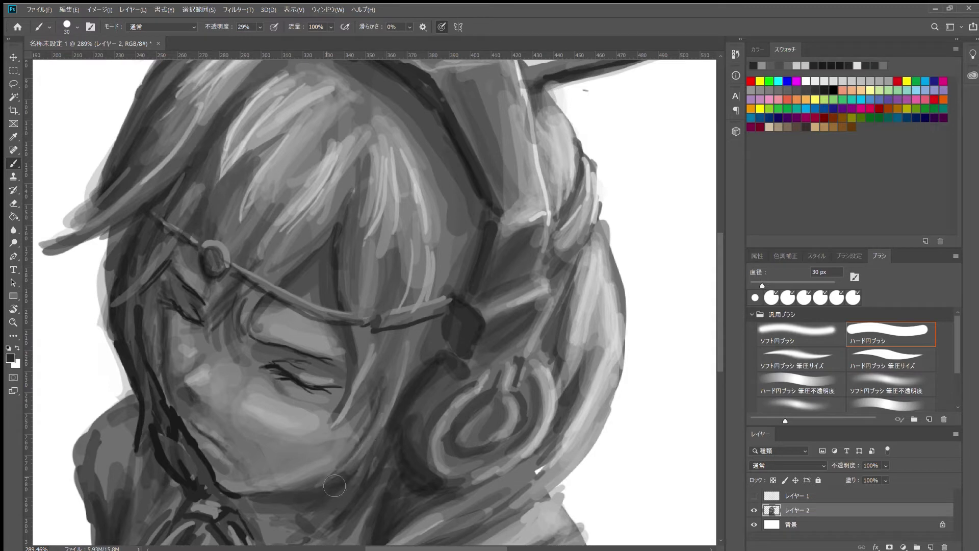
pyautogui.moveTo(357, 429); pyautogui.dragTo(365, 347)
pyautogui.moveTo(214, 290); pyautogui.dragTo(224, 352)
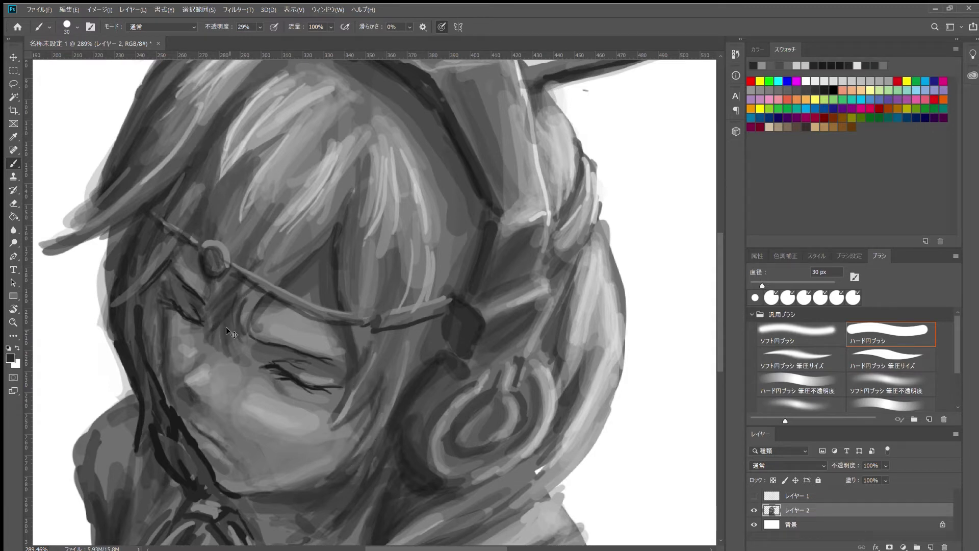
pyautogui.scroll(-2, 230, 332)
pyautogui.scroll(-3, 295, 187)
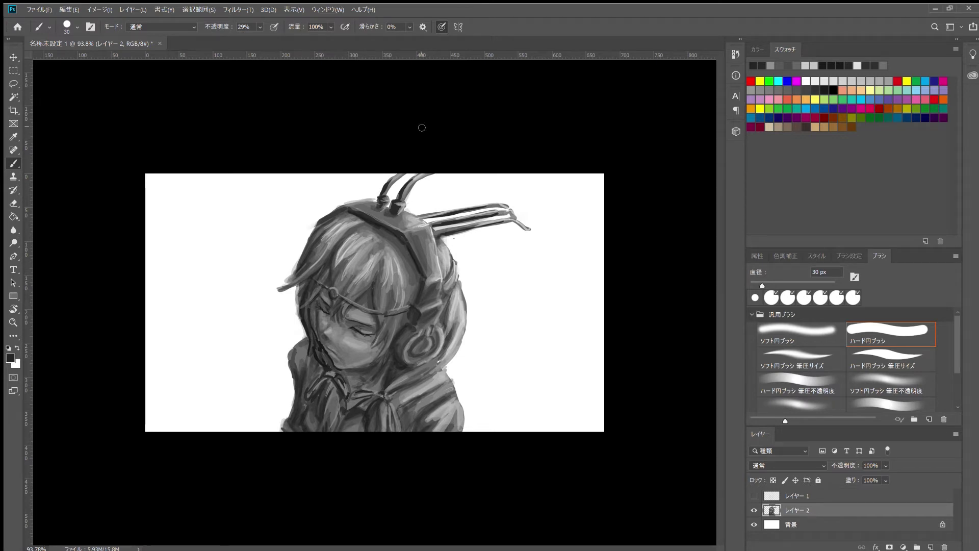
# Highlight the glasses frame line beside the headphone with thin white strokes.
pyautogui.scroll(5, 394, 288)
pyautogui.press('[')
pyautogui.press('[')
pyautogui.press('[')
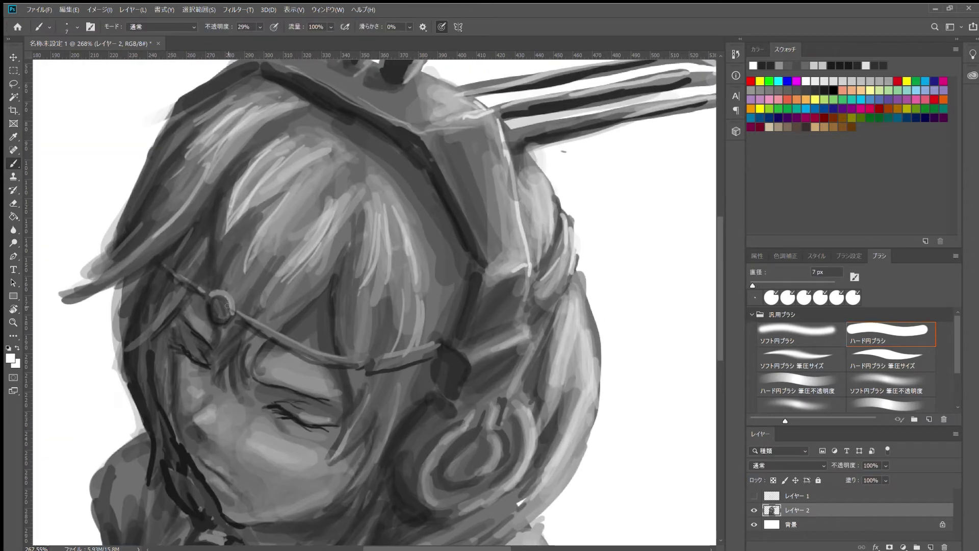
pyautogui.moveTo(293, 345); pyautogui.dragTo(296, 349)
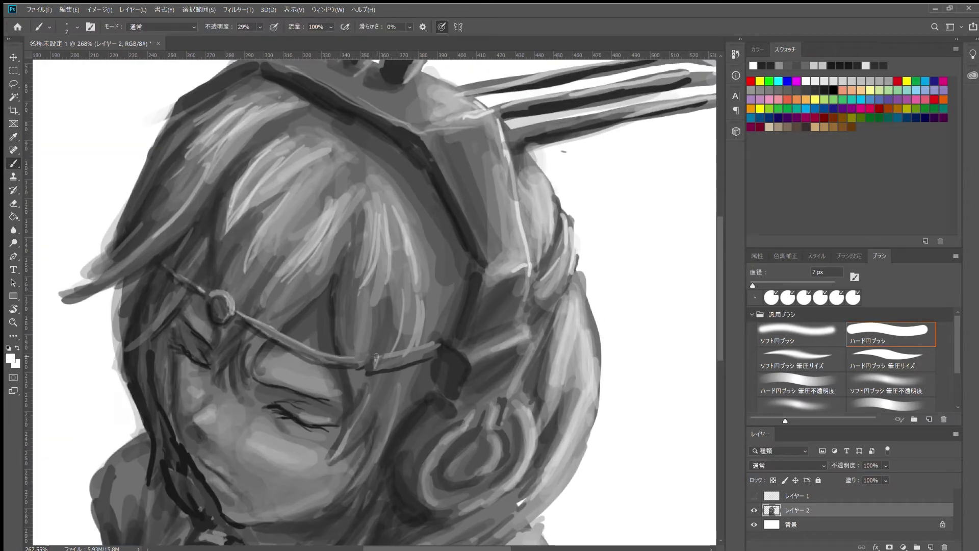
pyautogui.moveTo(376, 360)
pyautogui.mouseDown()
pyautogui.moveTo(443, 346)
pyautogui.moveTo(511, 376)
pyautogui.mouseUp()
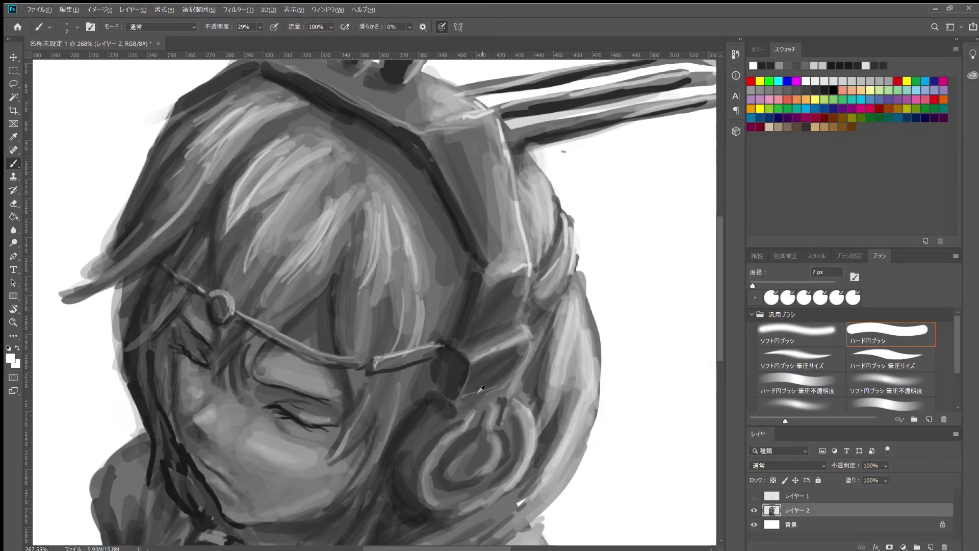
# Darken the jawline shading with a finer brush at about 27% opacity.
pyautogui.scroll(-5, 489, 321)
pyautogui.scroll(-3, 458, 295)
pyautogui.scroll(4, 457, 296)
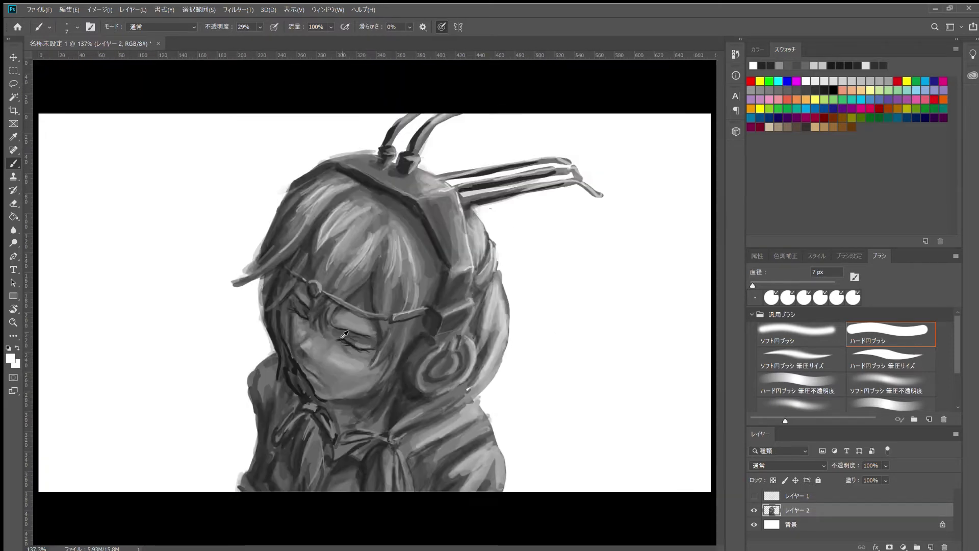
pyautogui.scroll(2, 457, 296)
pyautogui.press(']')
pyautogui.press(']')
pyautogui.press(']')
pyautogui.press('1')
pyautogui.press('1')
pyautogui.press('[')
pyautogui.press('[')
pyautogui.press('[')
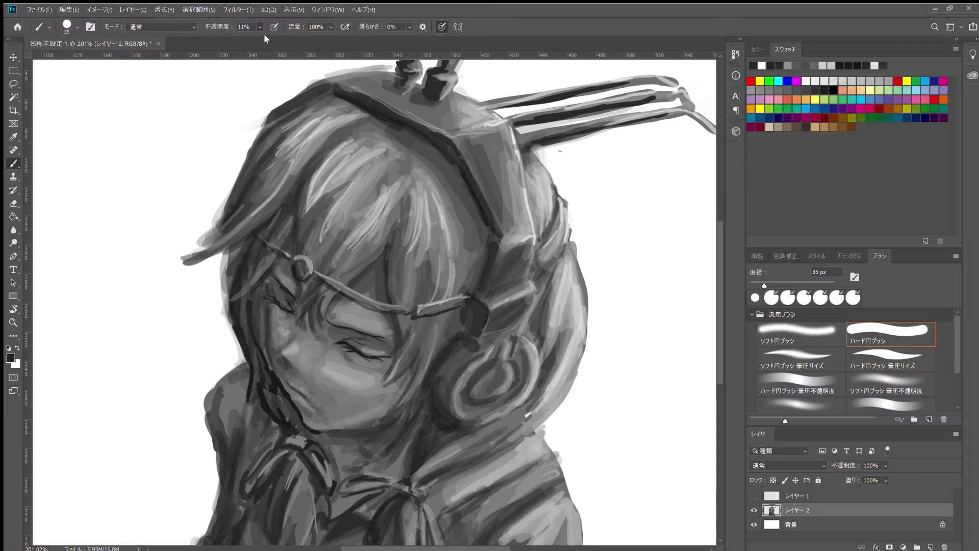
pyautogui.press('2')
pyautogui.press('7')
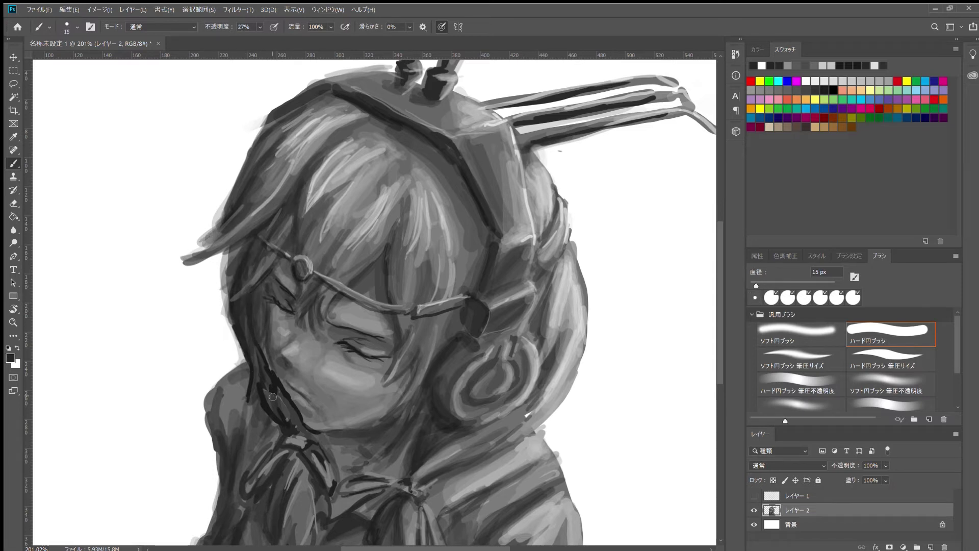
pyautogui.moveTo(282, 409); pyautogui.dragTo(307, 429)
# Lighten the jawline shading with a slightly larger brush at 50% opacity.
pyautogui.scroll(-5, 432, 317)
pyautogui.scroll(5, 409, 335)
pyautogui.press(']')
pyautogui.press('5')
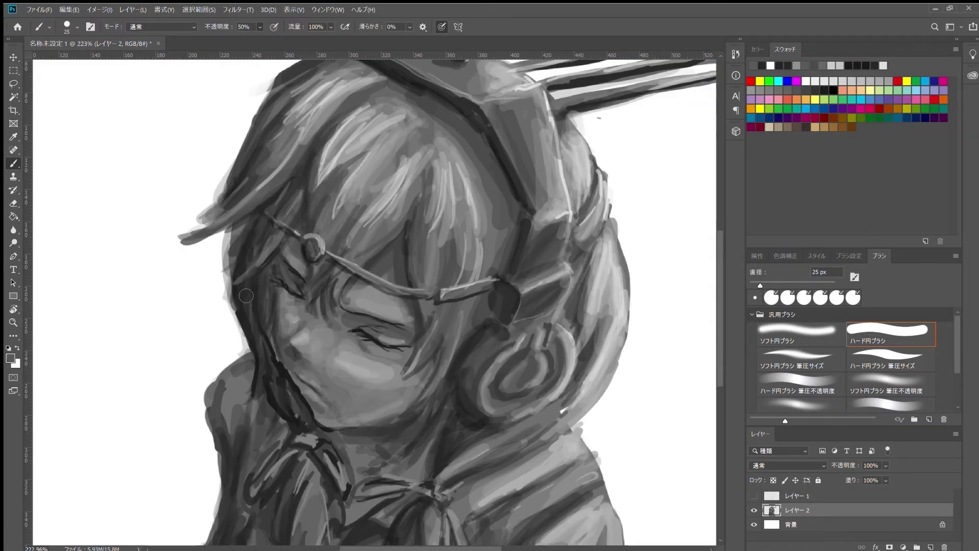
pyautogui.press(']')
pyautogui.moveTo(287, 421); pyautogui.dragTo(301, 498)
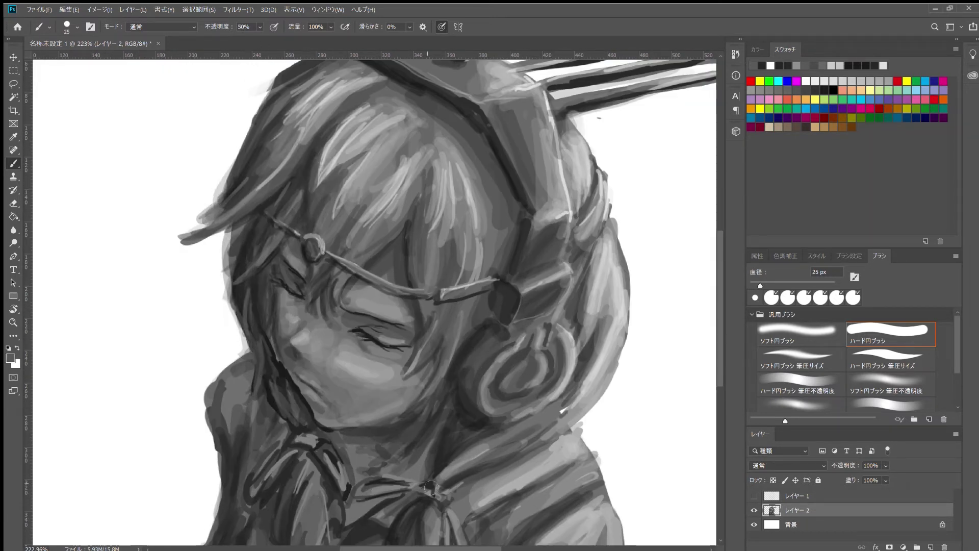
# Add dark shading to the collar below the chin.
pyautogui.moveTo(431, 488); pyautogui.dragTo(470, 391)
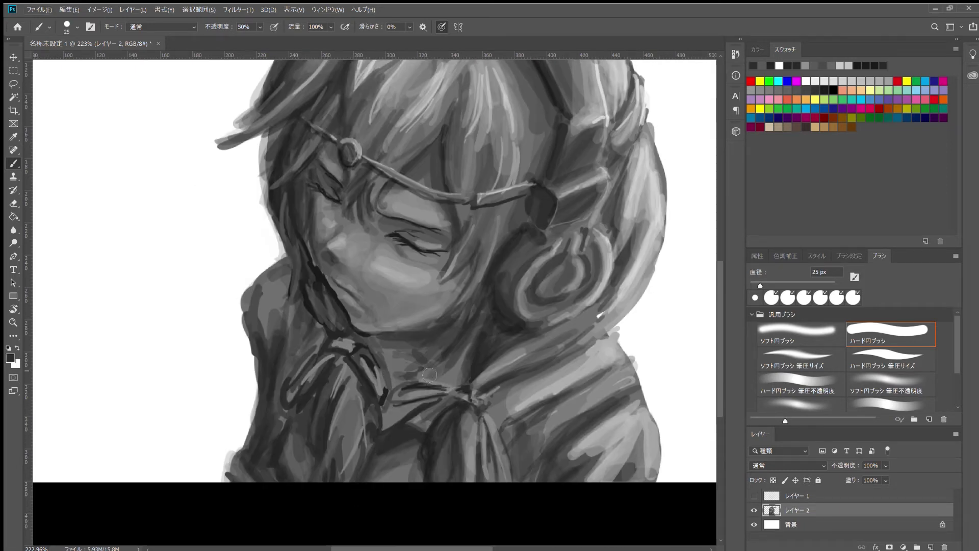
pyautogui.moveTo(443, 331); pyautogui.dragTo(437, 341)
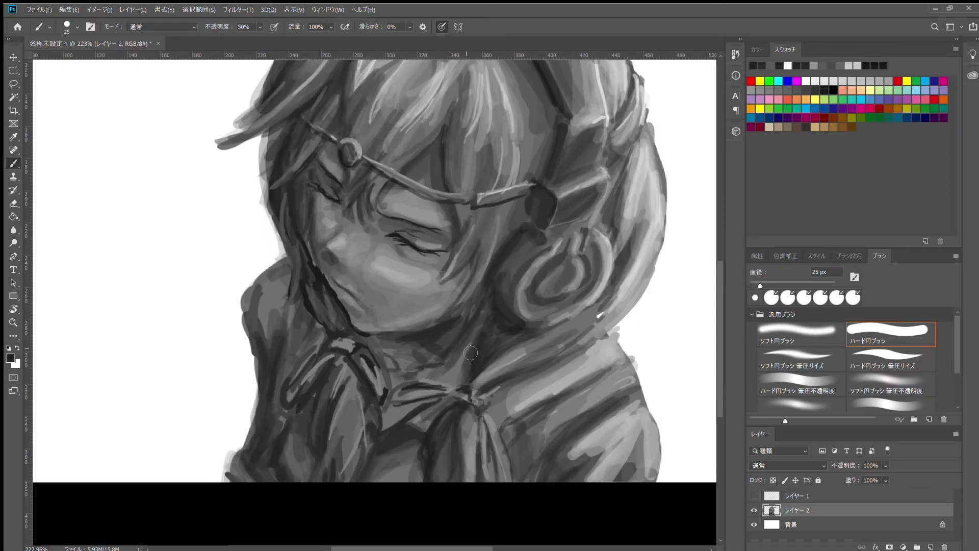
pyautogui.scroll(-5, 471, 353)
pyautogui.scroll(4, 374, 294)
# Shade the forehead under the visor band at about 15% opacity.
pyautogui.press('1')
pyautogui.press('5')
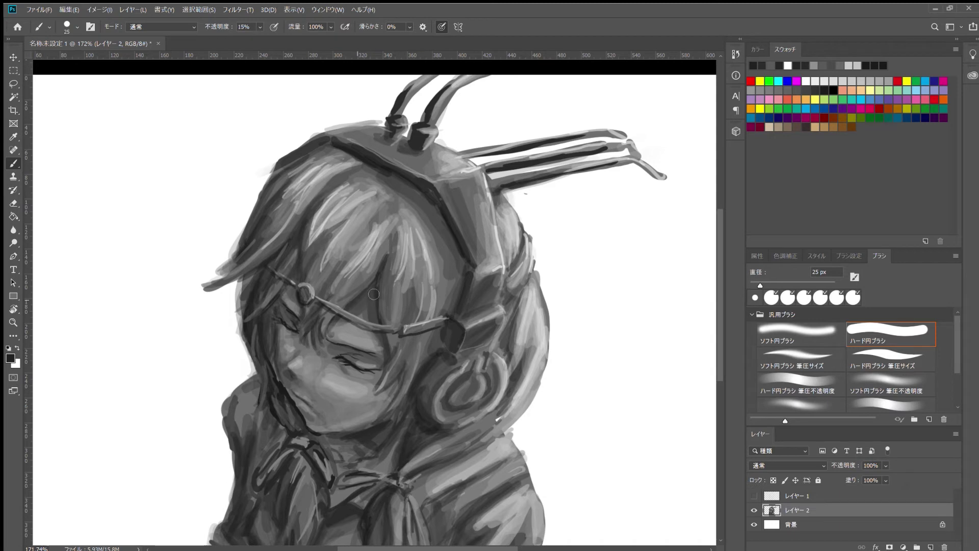
pyautogui.moveTo(342, 326); pyautogui.dragTo(376, 343)
pyautogui.scroll(-4, 301, 282)
pyautogui.scroll(-2, 323, 208)
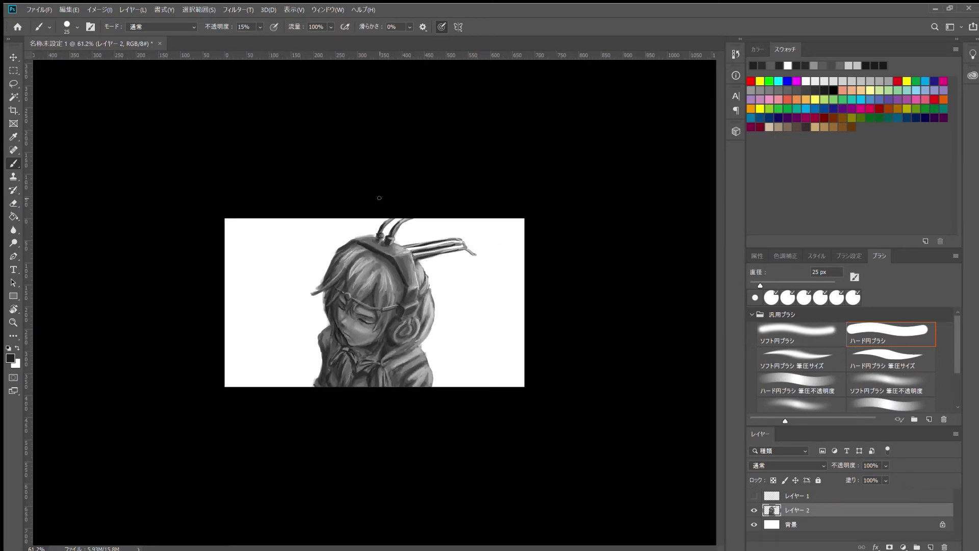
pyautogui.scroll(5, 378, 283)
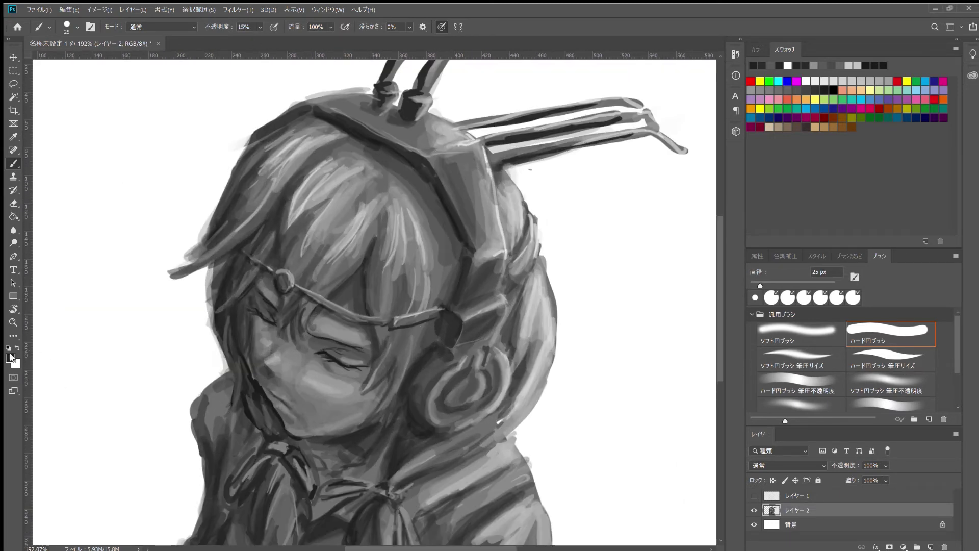
# Darken the headband strap, the earphone joint's underside and the earcup outline.
pyautogui.moveTo(378, 146); pyautogui.dragTo(413, 154)
pyautogui.moveTo(448, 214)
pyautogui.mouseDown()
pyautogui.moveTo(459, 255)
pyautogui.moveTo(448, 335)
pyautogui.moveTo(410, 421)
pyautogui.mouseUp()
pyautogui.moveTo(441, 352); pyautogui.dragTo(482, 341)
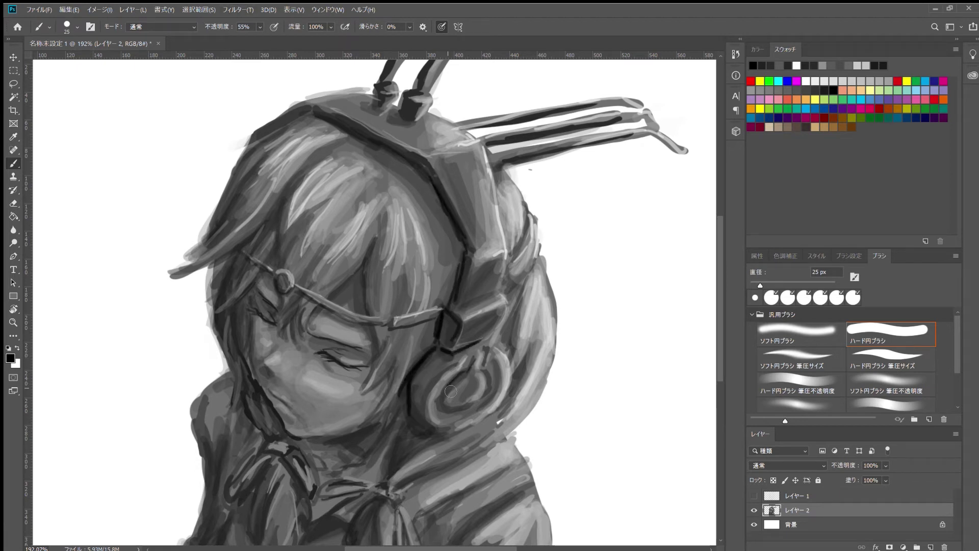
pyautogui.moveTo(421, 421)
pyautogui.mouseDown()
pyautogui.moveTo(425, 391)
pyautogui.moveTo(413, 382)
pyautogui.moveTo(440, 361)
pyautogui.mouseUp()
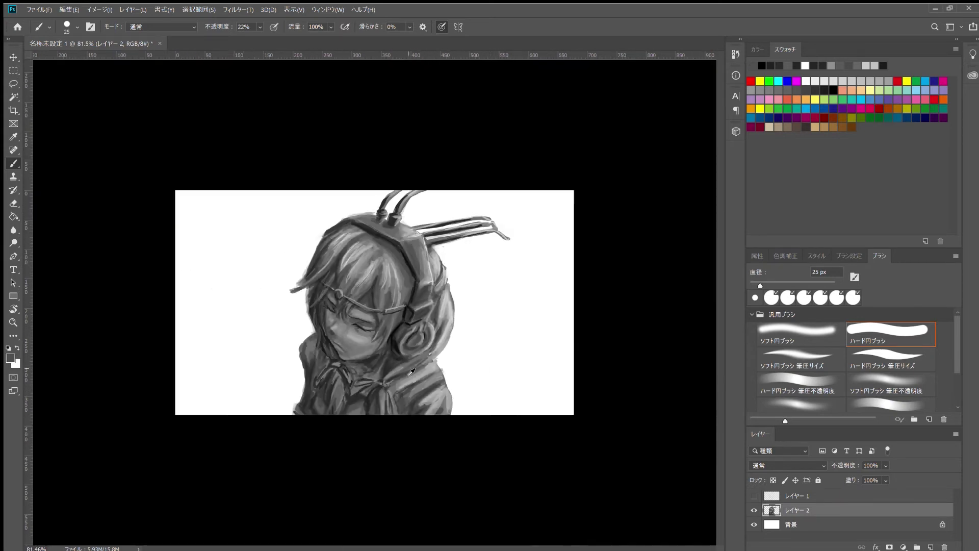
pyautogui.moveTo(428, 406)
pyautogui.mouseDown()
pyautogui.moveTo(431, 288)
pyautogui.moveTo(477, 298)
pyautogui.moveTo(451, 233)
pyautogui.mouseUp()
# Paint black strokes beside the headphone band.
pyautogui.keyDown('alt'); pyautogui.click(431, 289); pyautogui.keyUp('alt')
pyautogui.moveTo(476, 277); pyautogui.dragTo(436, 232)
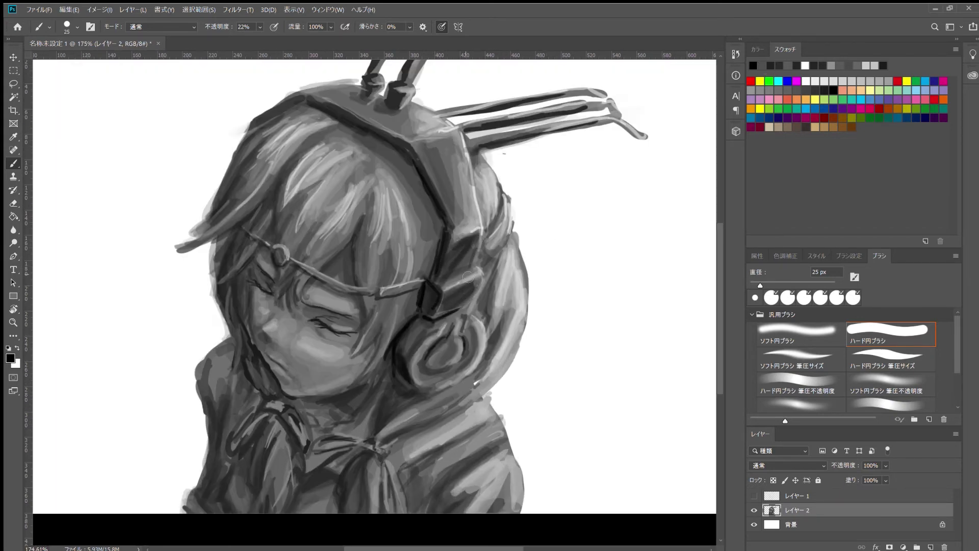
pyautogui.scroll(-3, 462, 280)
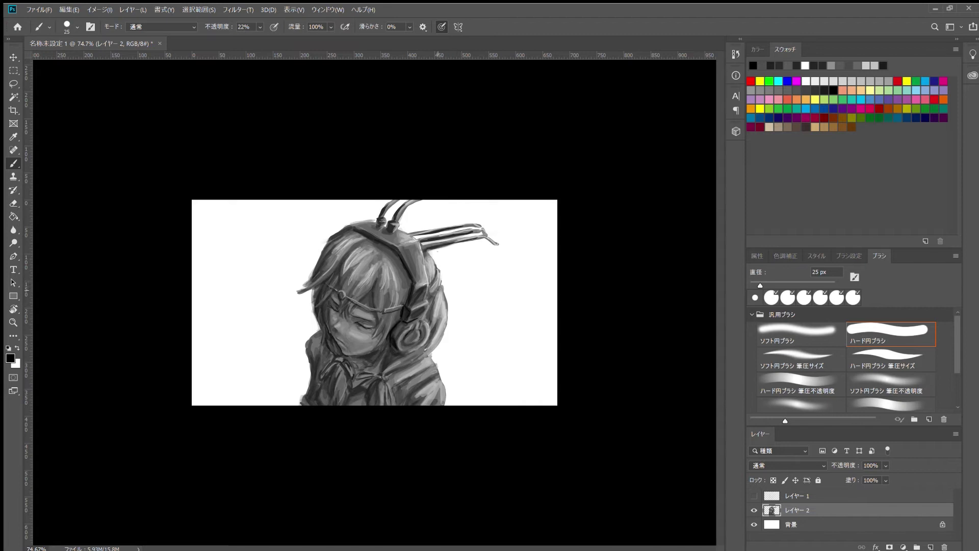
pyautogui.scroll(3, 377, 303)
# Brighten the shoulder edge with light grey and white strokes.
pyautogui.keyDown('alt'); pyautogui.click(344, 222); pyautogui.keyUp('alt')
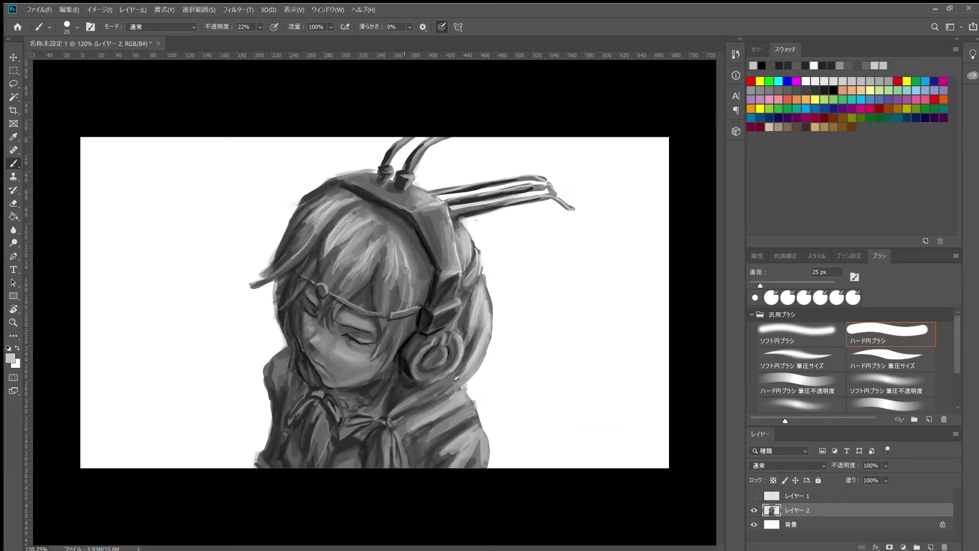
pyautogui.keyDown('alt'); pyautogui.click(542, 356); pyautogui.keyUp('alt')
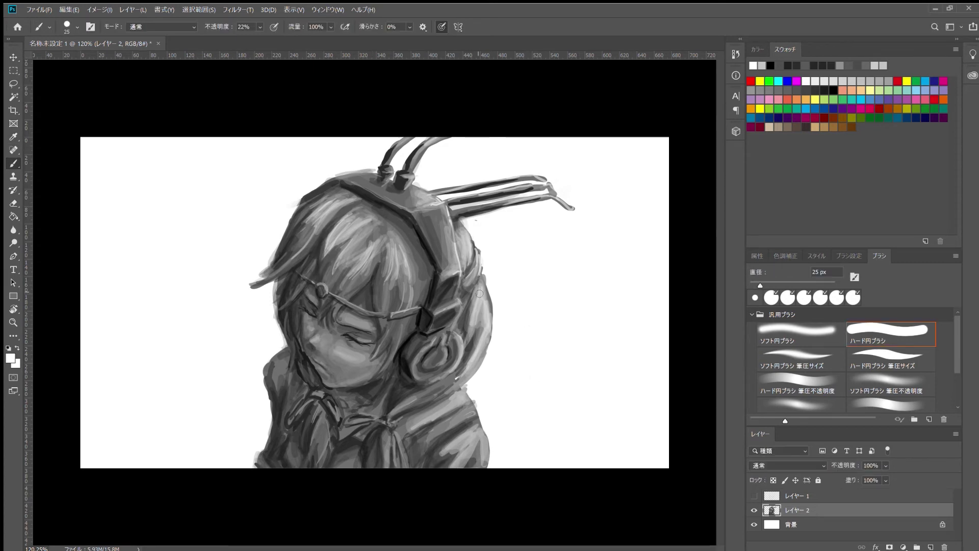
pyautogui.moveTo(470, 396); pyautogui.dragTo(459, 444)
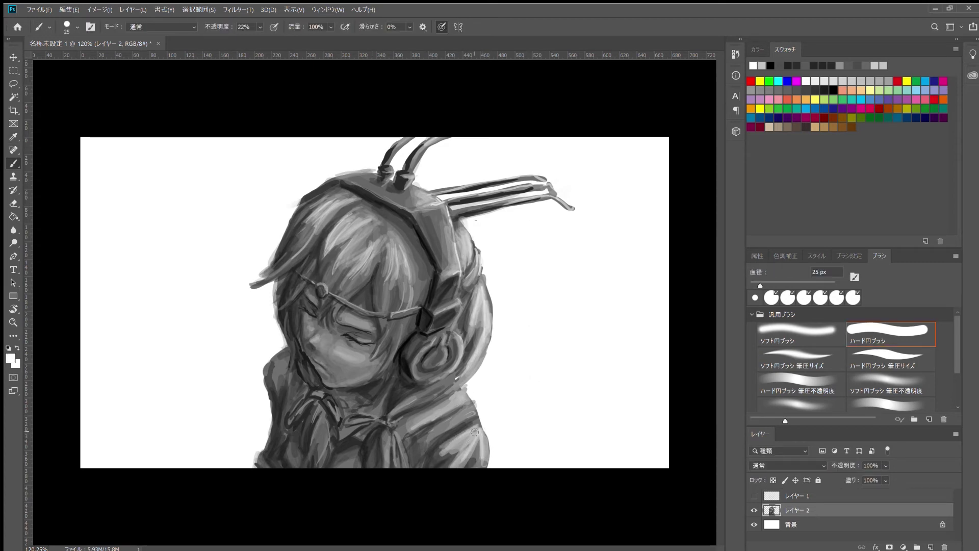
pyautogui.scroll(2, 230, 428)
pyautogui.scroll(-2, 273, 363)
pyautogui.scroll(-5, 306, 363)
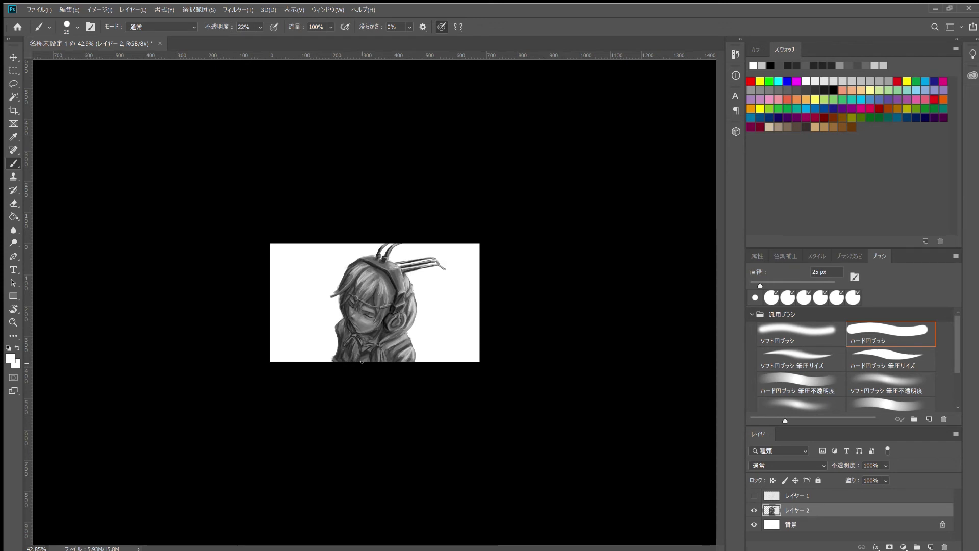
# Paint light grey streaks and hatching beside and left of the antennae.
pyautogui.scroll(7, 362, 362)
pyautogui.keyDown('alt'); pyautogui.click(418, 159); pyautogui.keyUp('alt')
pyautogui.moveTo(444, 134); pyautogui.dragTo(431, 173)
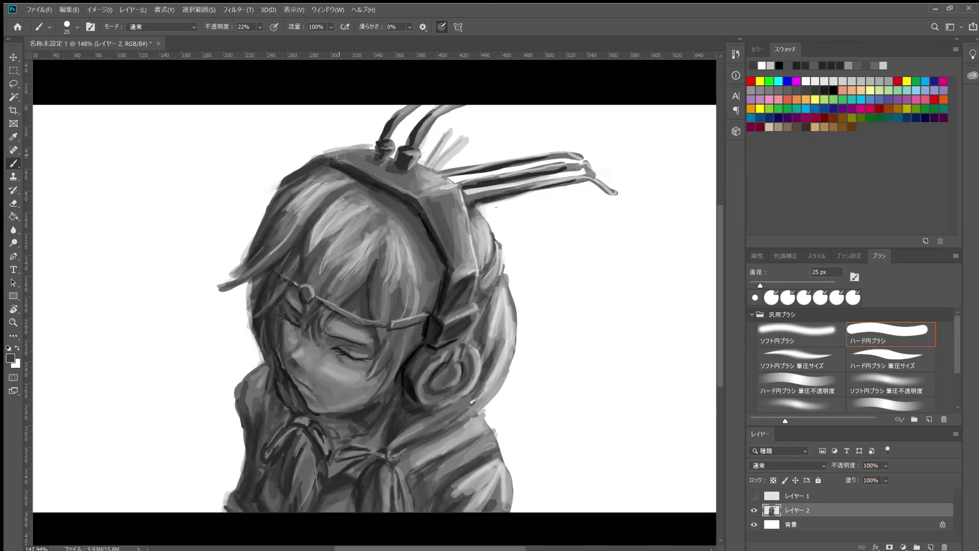
pyautogui.moveTo(339, 154)
pyautogui.mouseDown()
pyautogui.moveTo(281, 129)
pyautogui.moveTo(312, 126)
pyautogui.mouseUp()
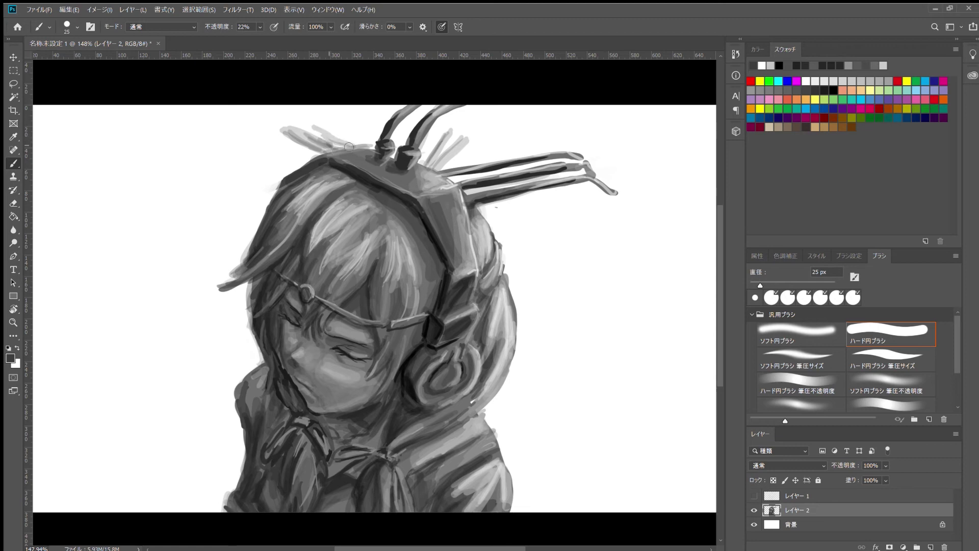
# Sample a darker grey and a mid grey from the painting.
pyautogui.scroll(-7, 530, 223)
pyautogui.scroll(8, 238, 331)
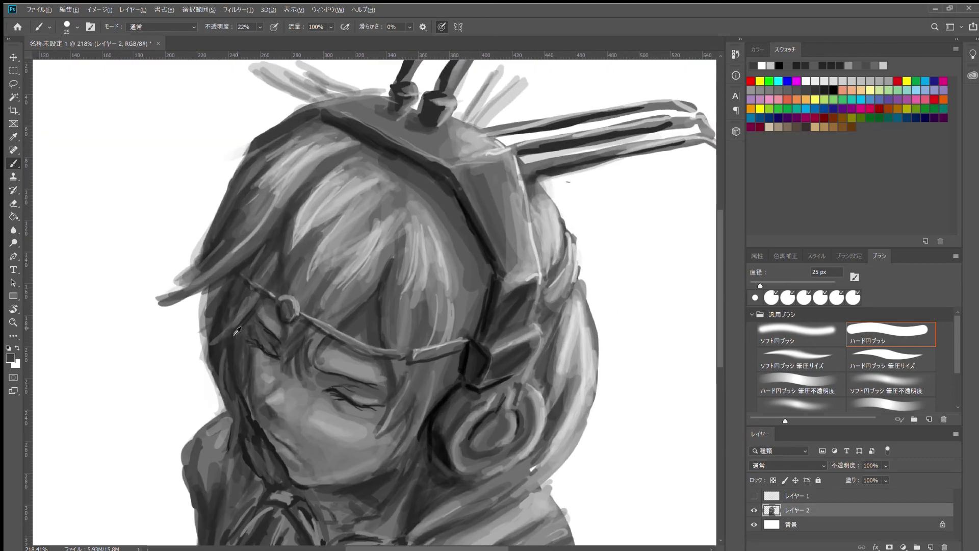
pyautogui.scroll(-3, 237, 331)
pyautogui.scroll(-2, 343, 279)
pyautogui.scroll(-1, 343, 279)
pyautogui.scroll(-1, 343, 279)
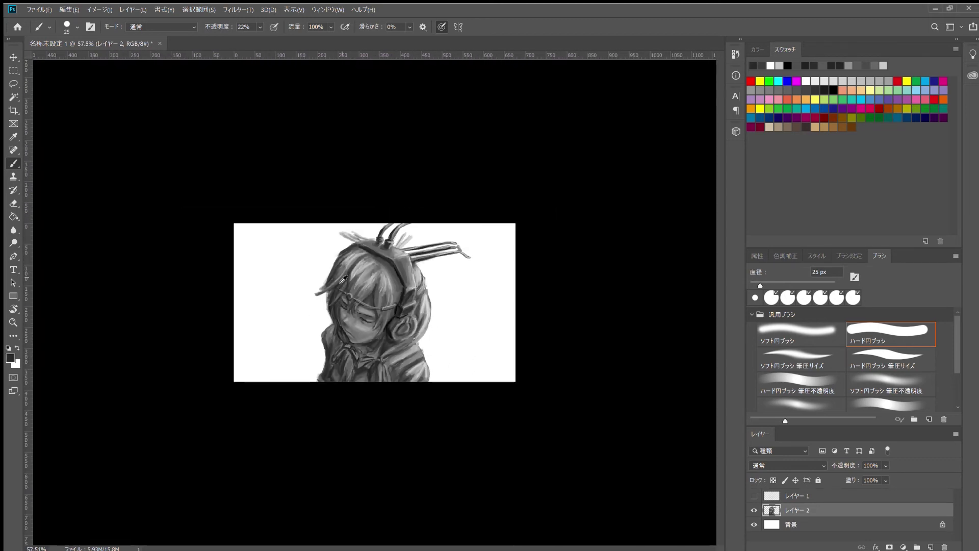
pyautogui.scroll(4, 344, 279)
pyautogui.scroll(2, 344, 279)
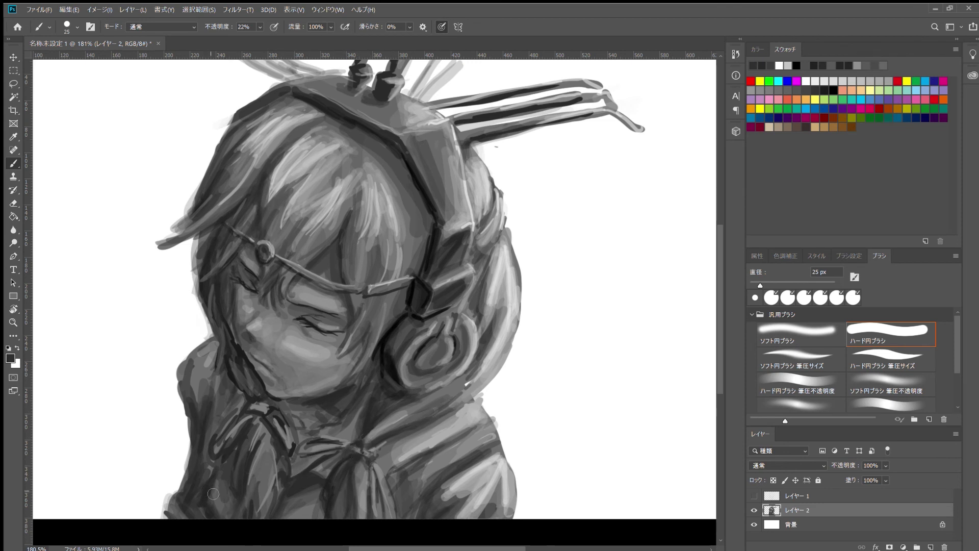
pyautogui.scroll(-4, 537, 344)
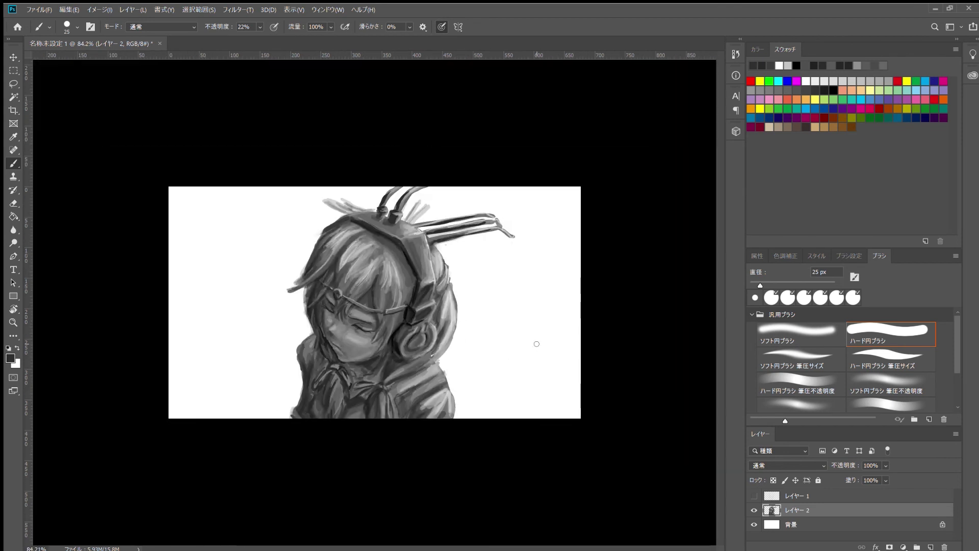
pyautogui.scroll(4, 407, 289)
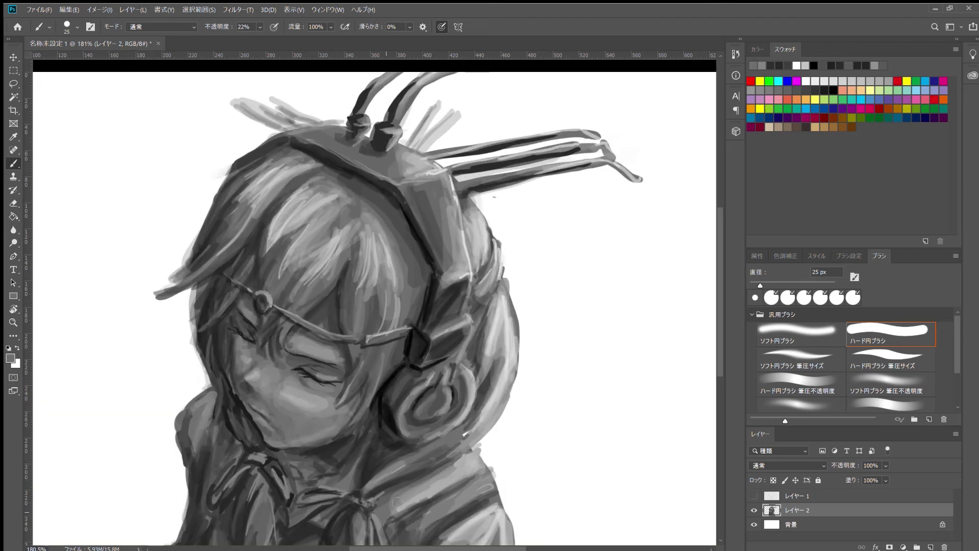
pyautogui.keyDown('alt'); pyautogui.click(389, 520); pyautogui.keyUp('alt')
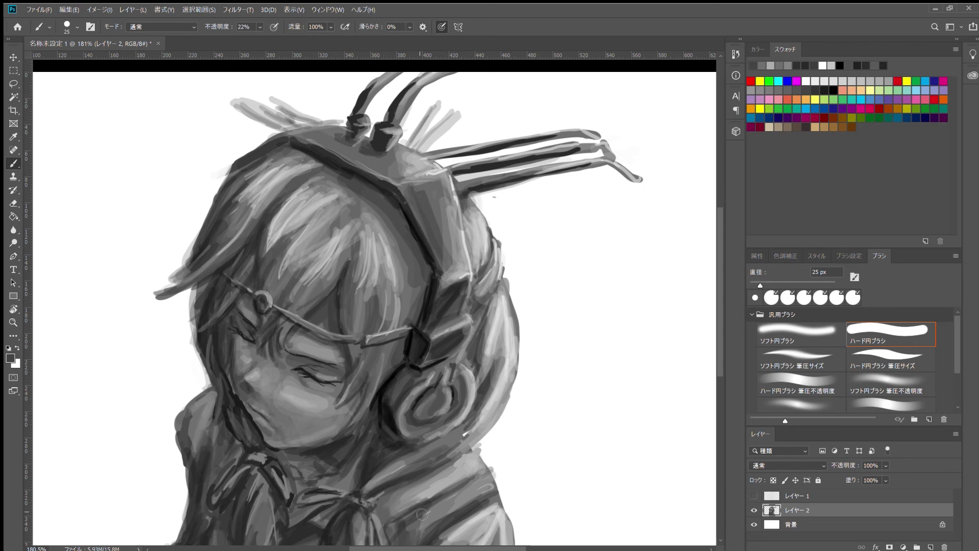
pyautogui.keyDown('alt'); pyautogui.click(388, 528); pyautogui.keyUp('alt')
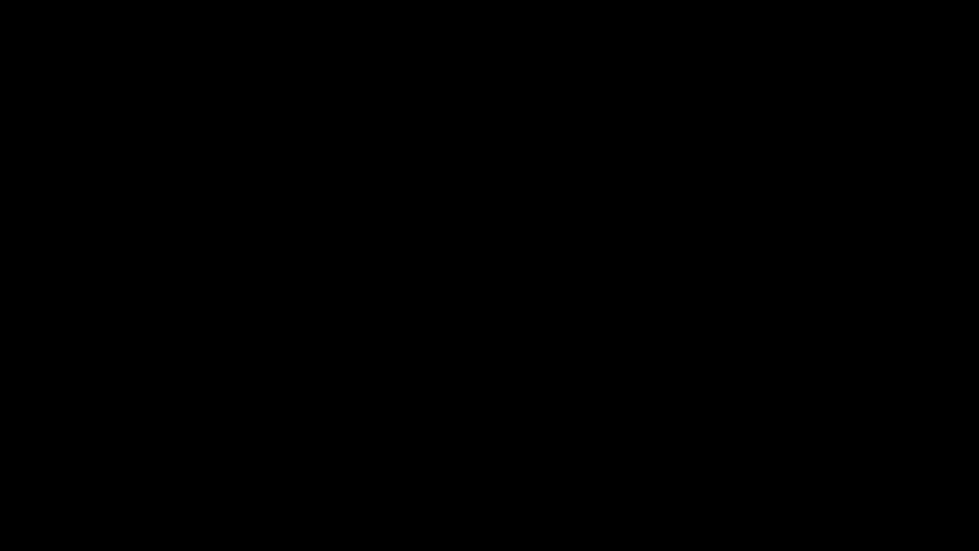